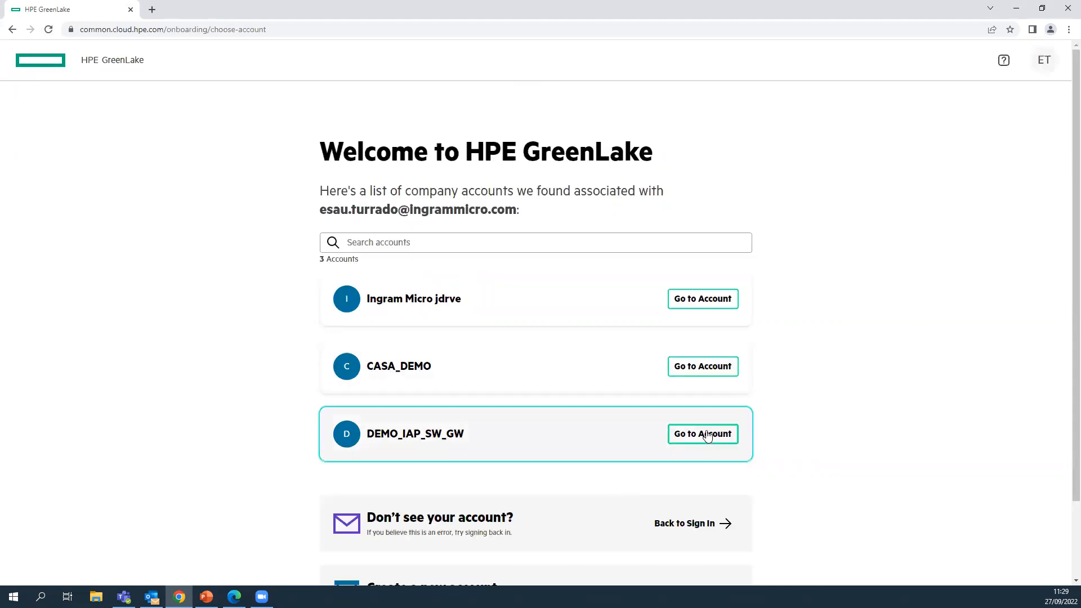
# - Go to the Aruba Central sign-in page in a new tab and enter the DEMO_IAP_SW_GW account
pyautogui.click(152, 15)
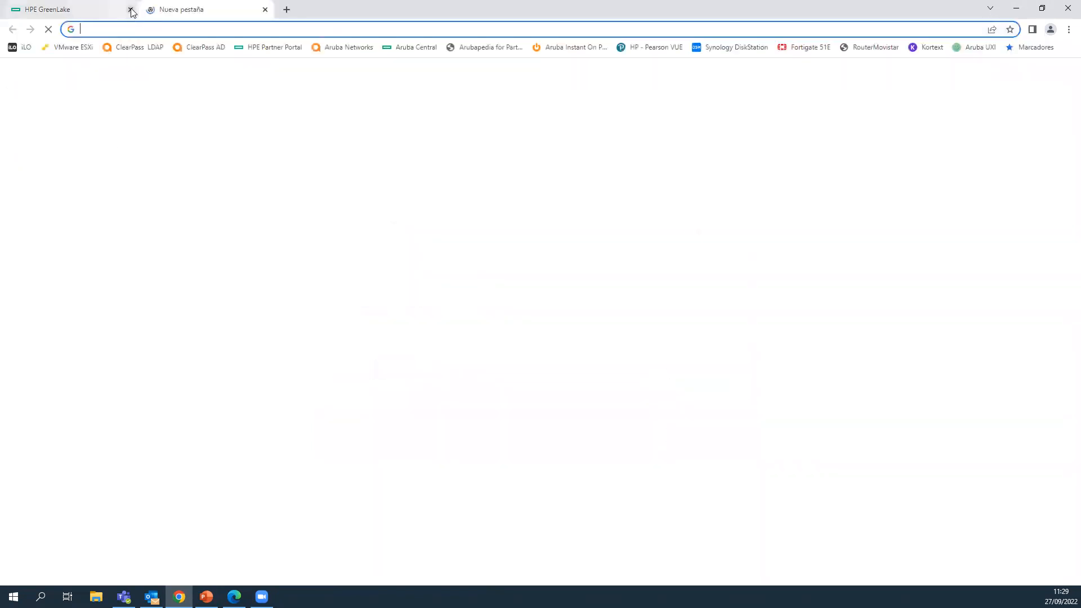
pyautogui.click(399, 47)
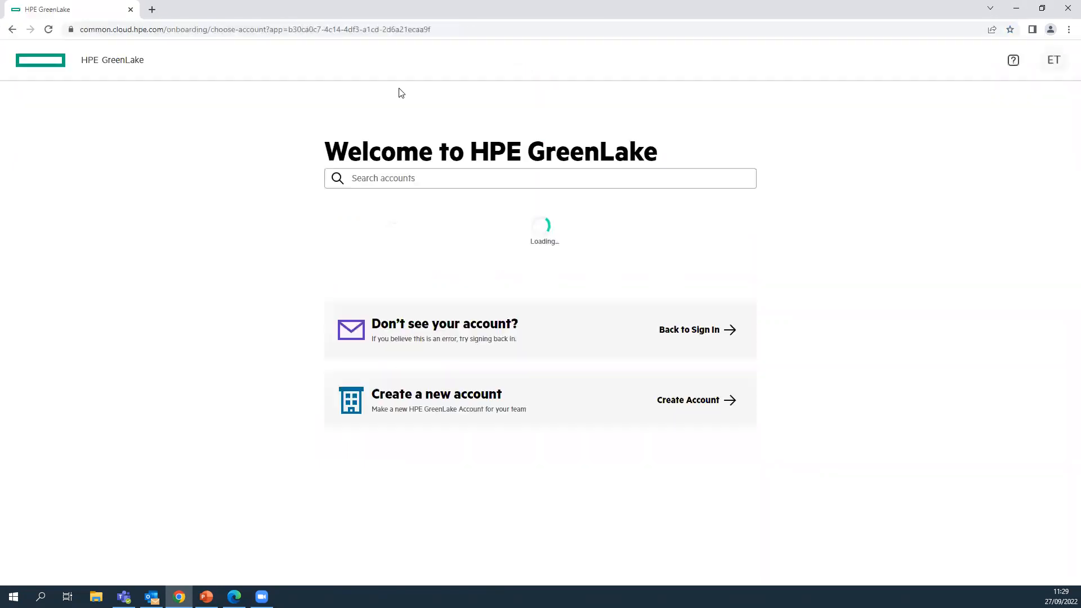
pyautogui.click(703, 434)
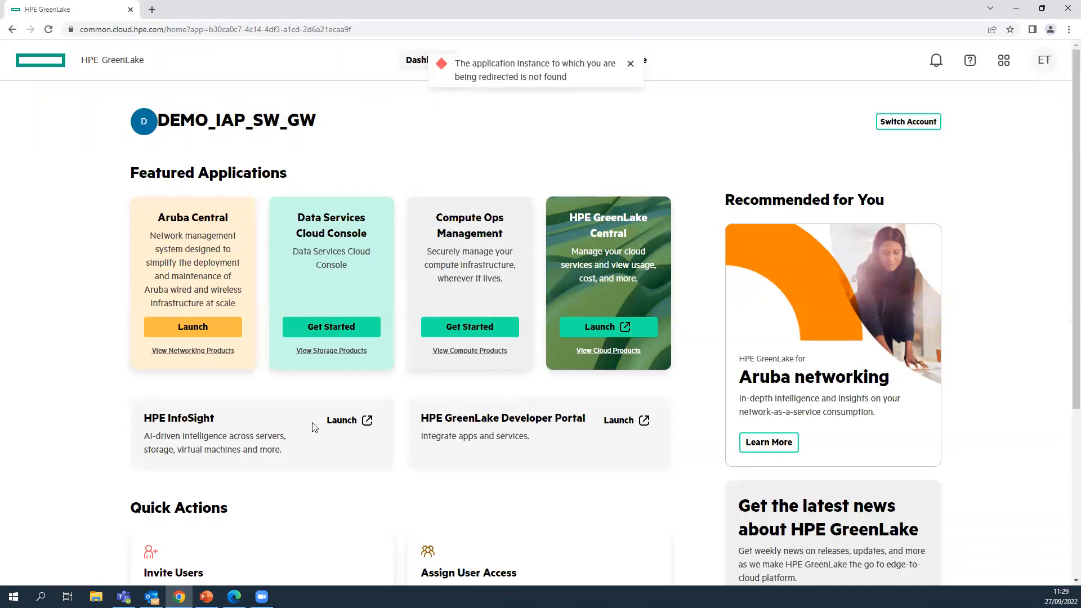
# - Start the Add Devices wizard with Networking Devices as the device type
pyautogui.scroll(-4, 316, 428)
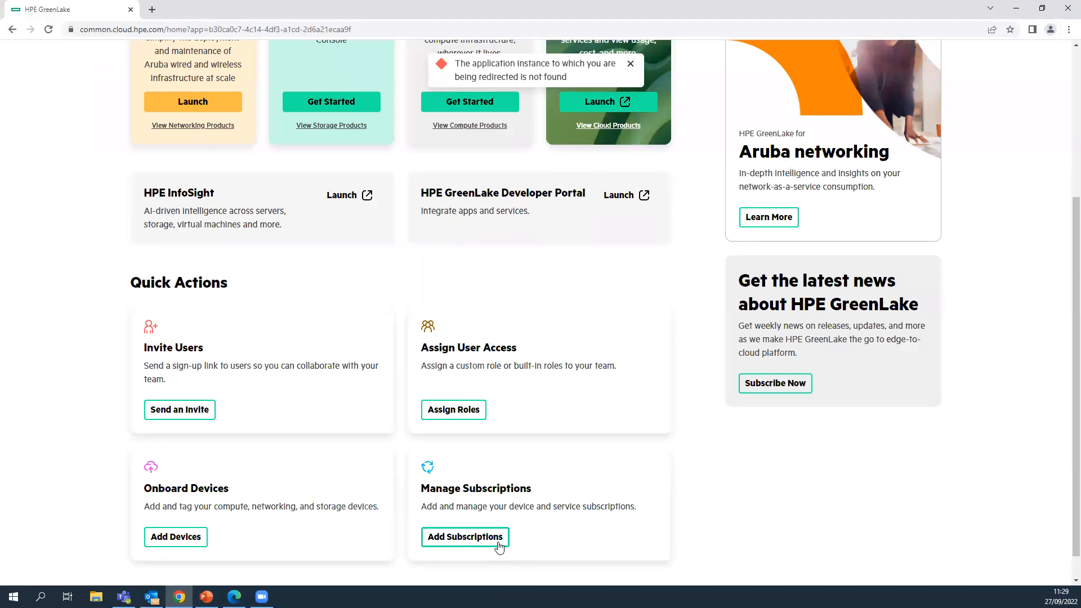
pyautogui.click(171, 537)
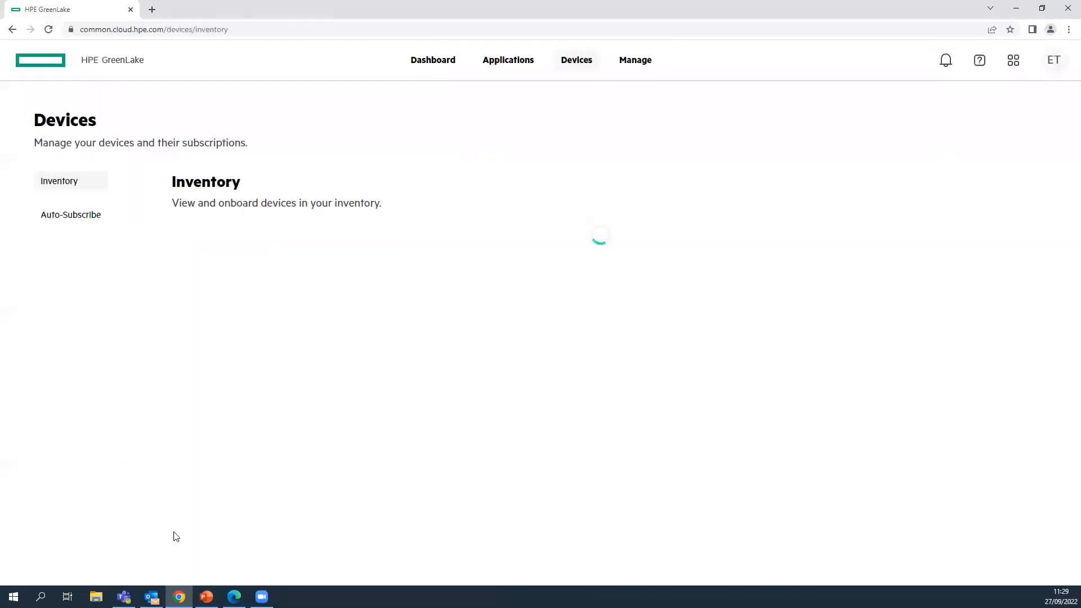
pyautogui.click(1003, 180)
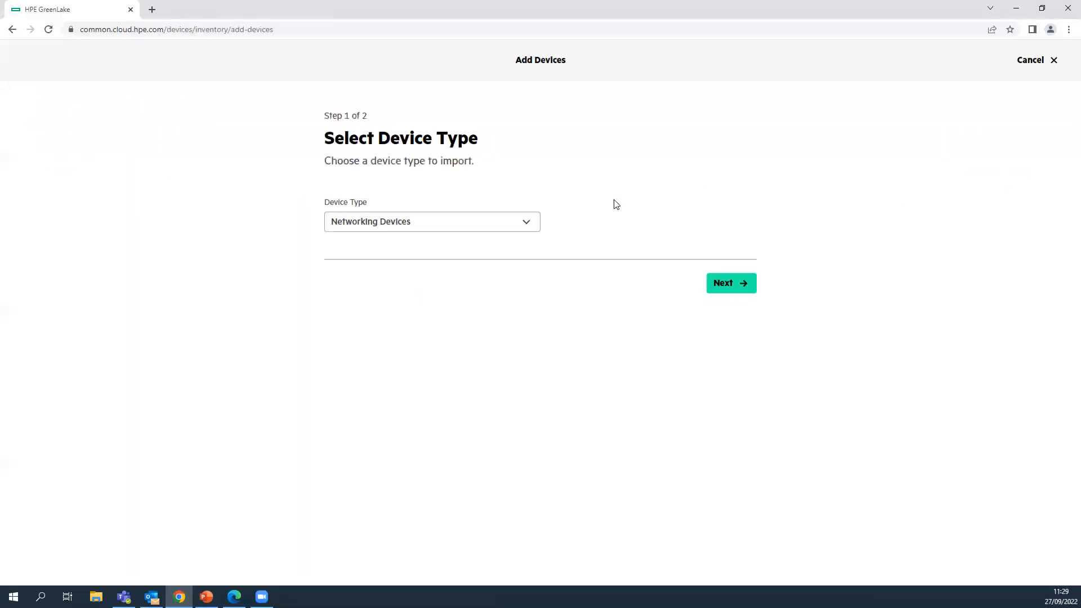
pyautogui.click(489, 223)
pyautogui.click(429, 247)
pyautogui.click(731, 284)
# - Choose Serial Number & MAC Address, then cancel and exit the wizard without finishing
pyautogui.click(364, 275)
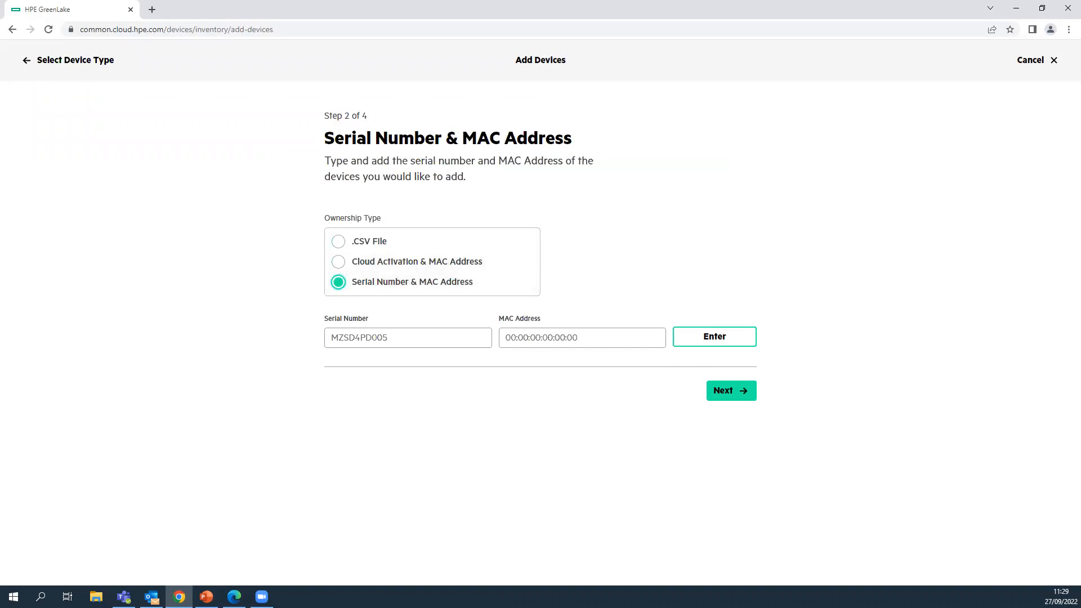
pyautogui.click(1040, 61)
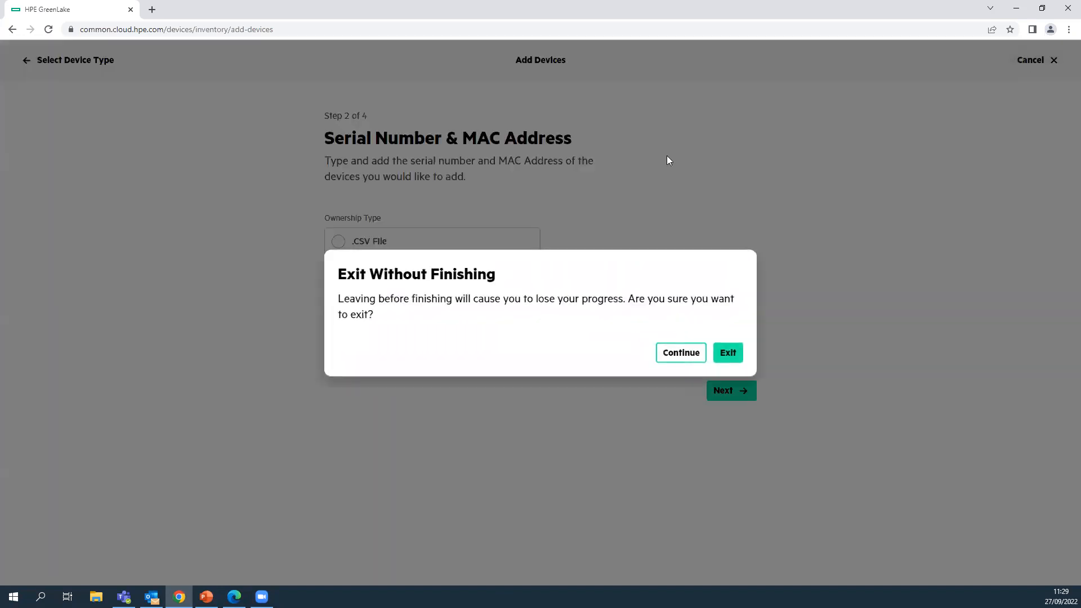
pyautogui.click(726, 353)
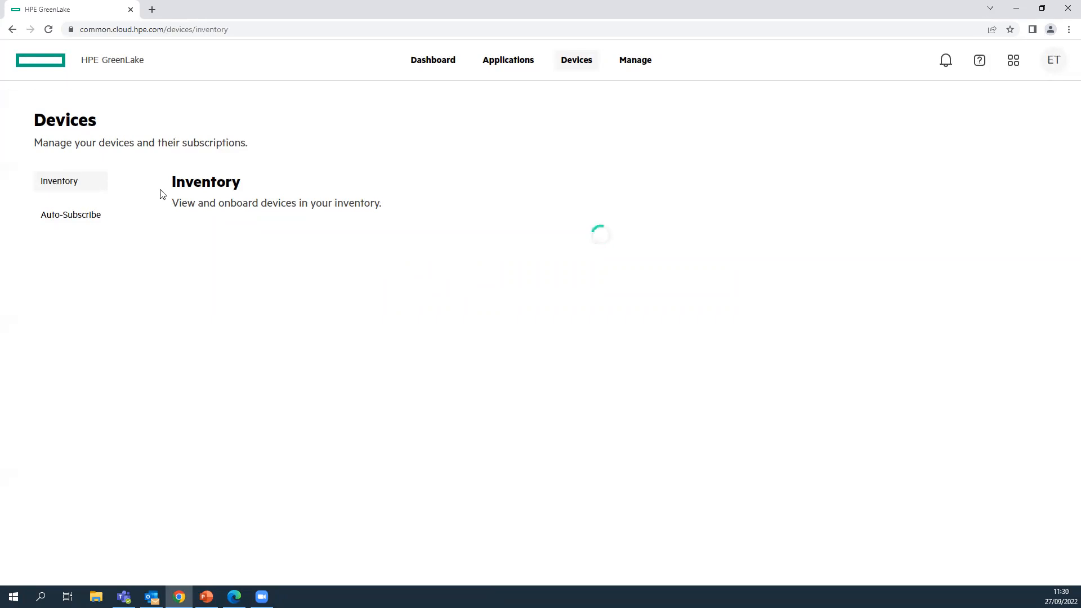
# - Return to the GreenLake home dashboard and open the device inventory
pyautogui.click(442, 65)
pyautogui.scroll(-2, 195, 374)
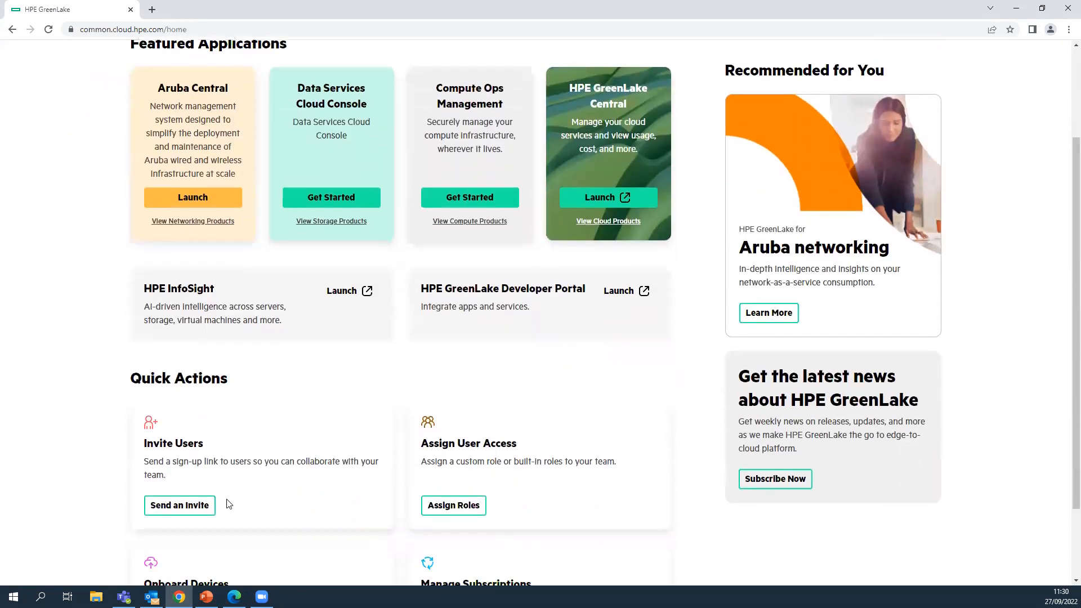
pyautogui.scroll(-2, 228, 504)
pyautogui.click(180, 532)
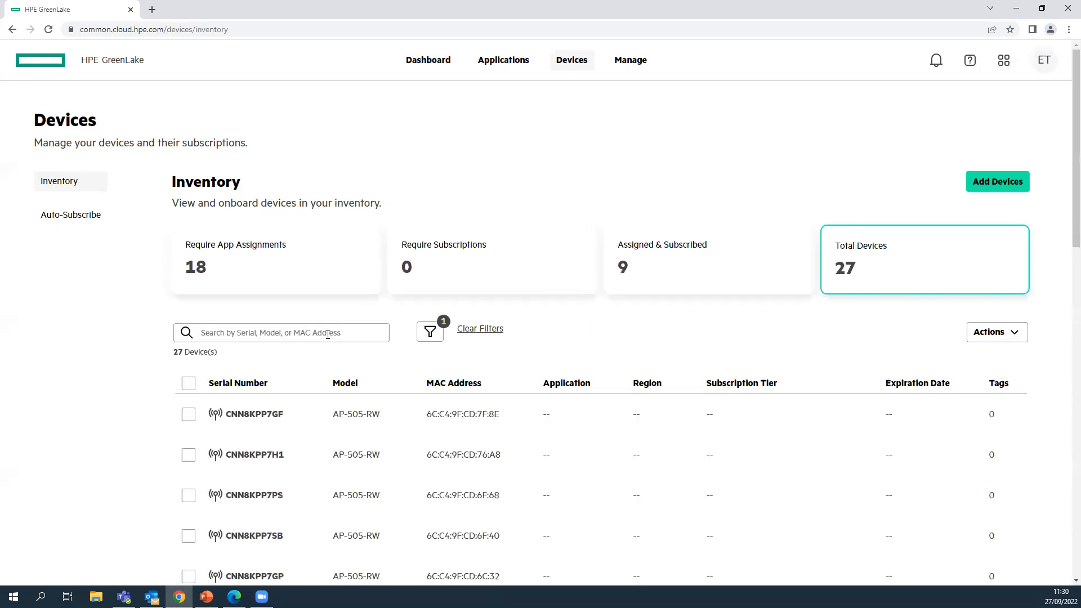
# - Tick the CNH0K2R4XZ and CNKHKSM191 access points, then open CNH0K2R4XZ's detail page
pyautogui.scroll(-15, 353, 287)
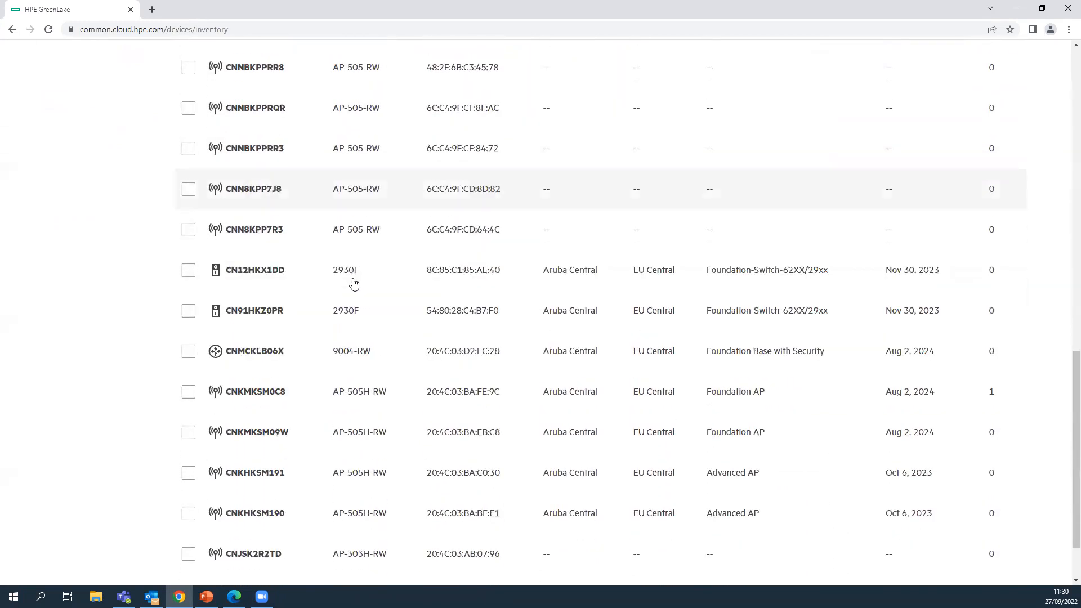
pyautogui.scroll(-2, 354, 283)
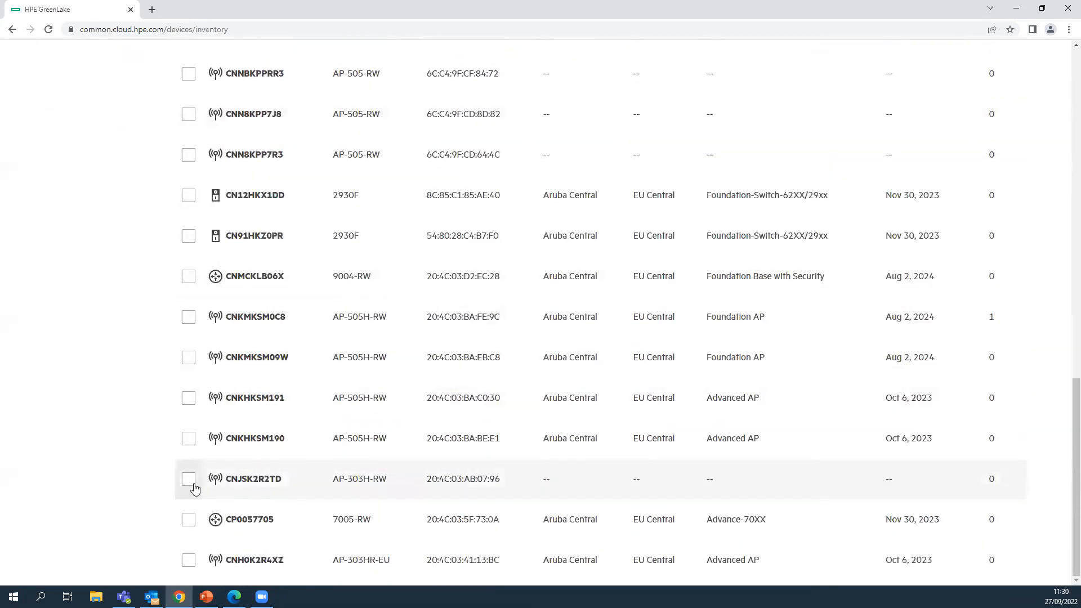
pyautogui.click(189, 562)
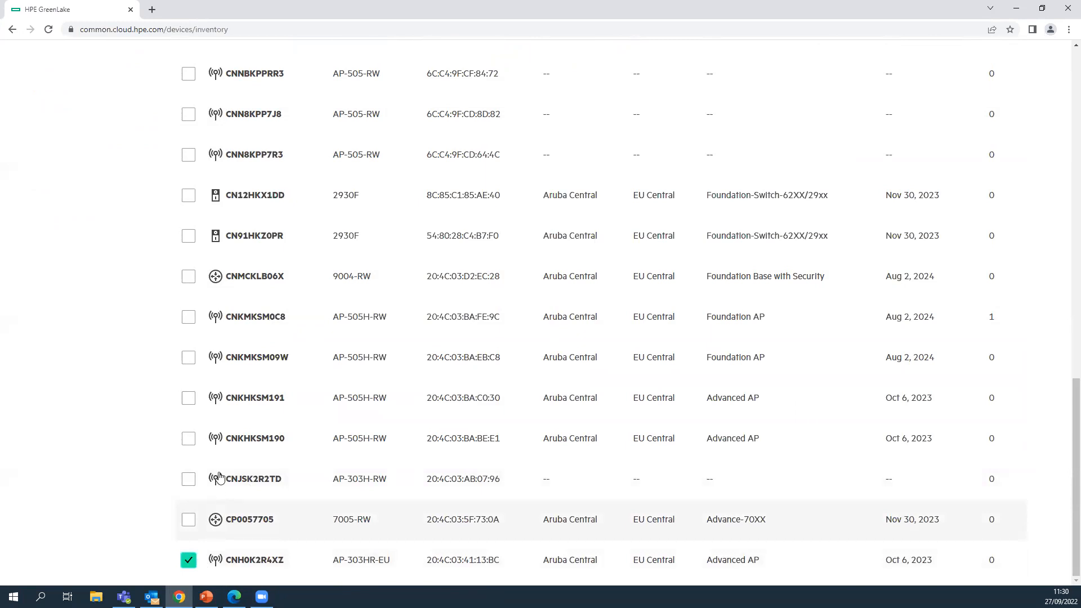
pyautogui.click(188, 399)
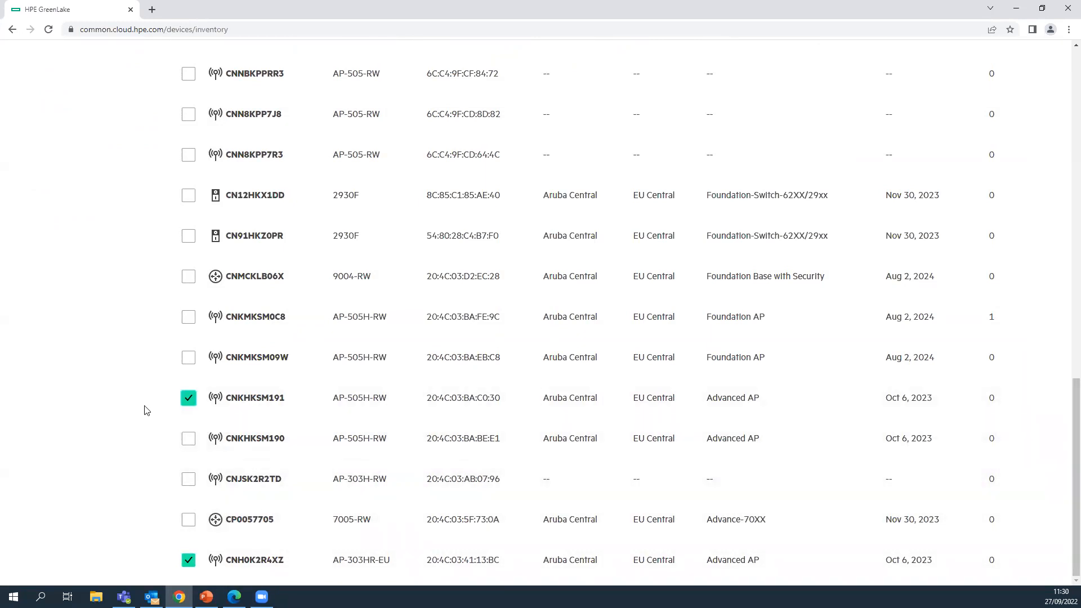
pyautogui.moveTo(348, 564); pyautogui.dragTo(497, 565)
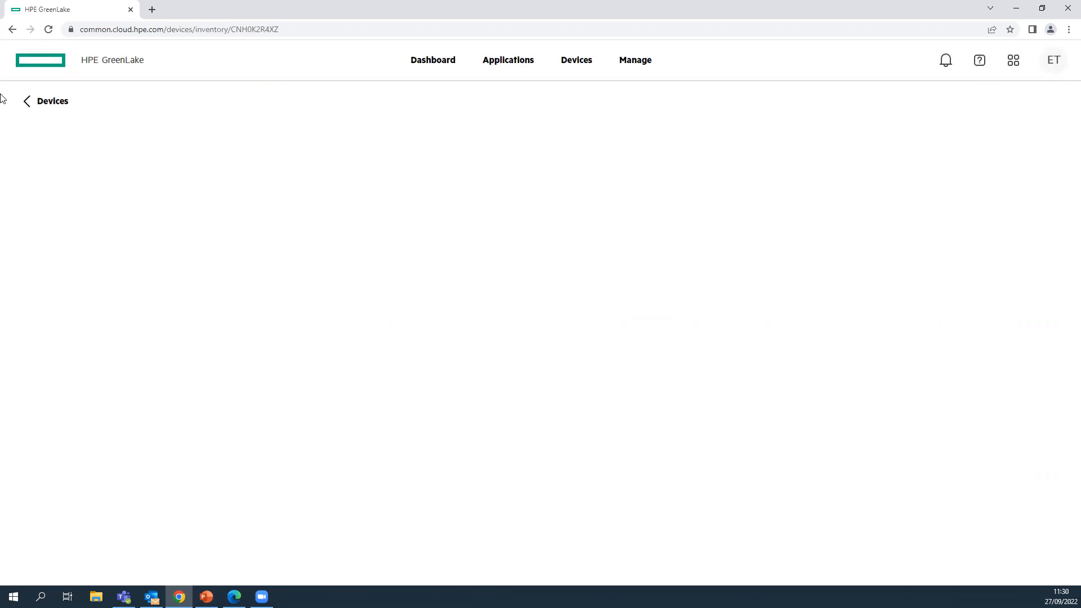
# - Return to the dashboard and launch Aruba Central from the Featured Applications card
pyautogui.click(429, 61)
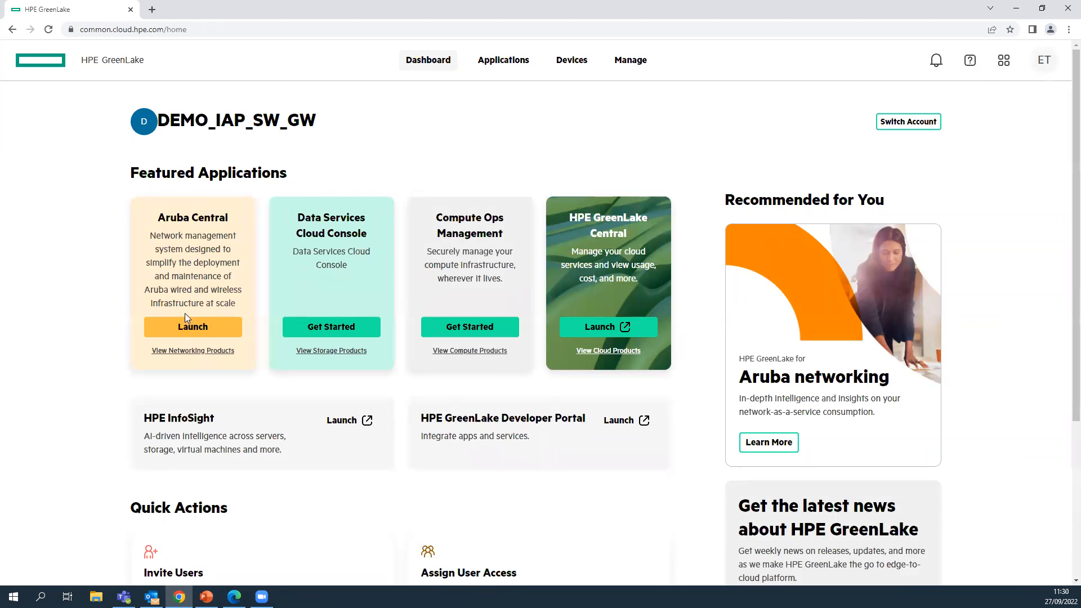
pyautogui.scroll(-2, 205, 269)
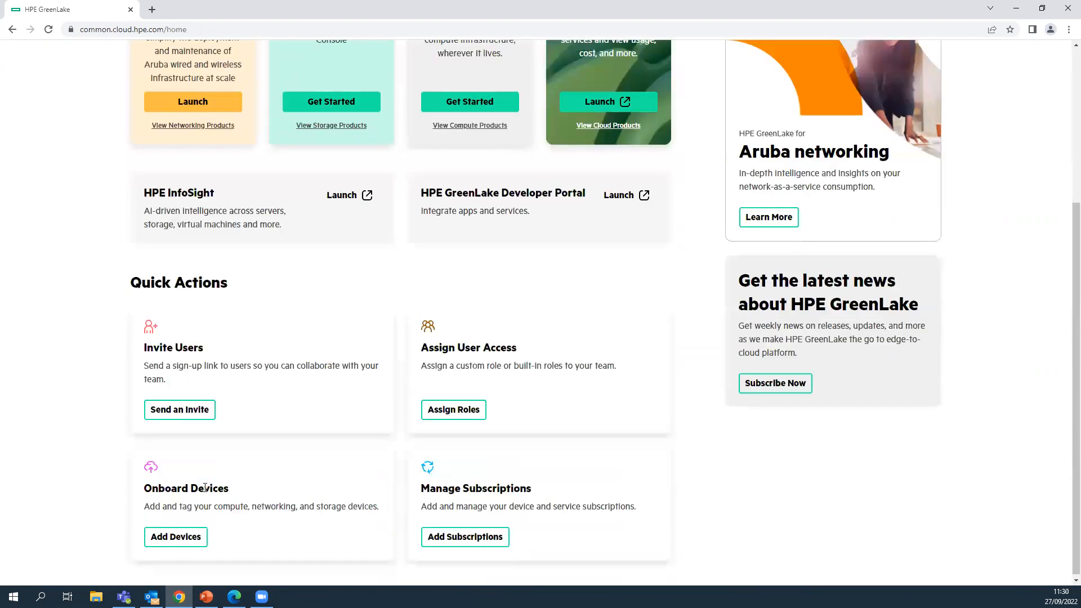
pyautogui.scroll(1, 206, 269)
pyautogui.click(236, 276)
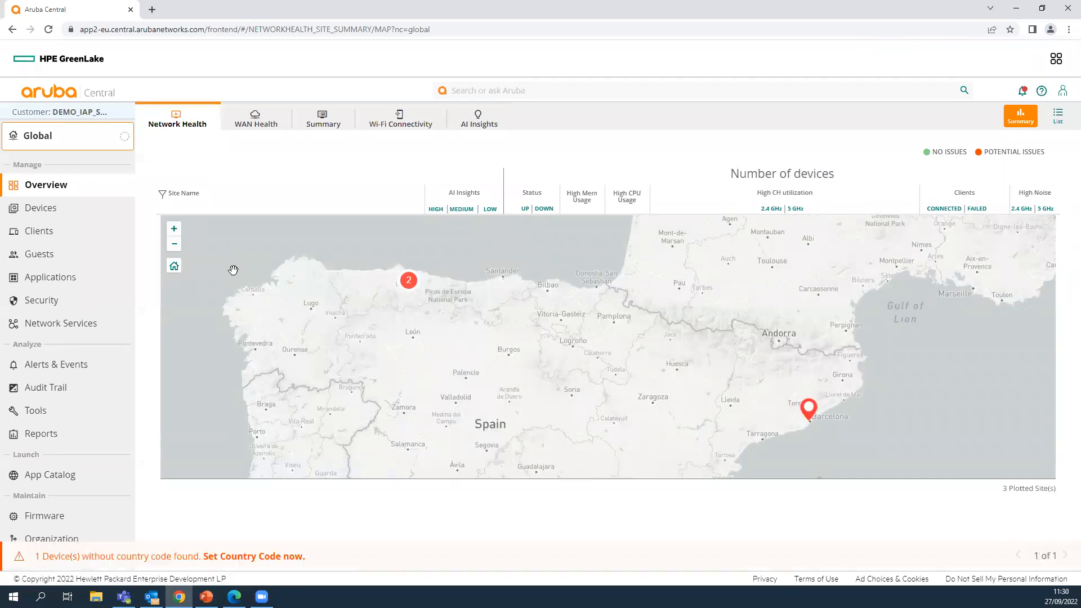
# - Scroll the Aruba Central left sidebar down toward the Maintain section
pyautogui.scroll(-1, 105, 241)
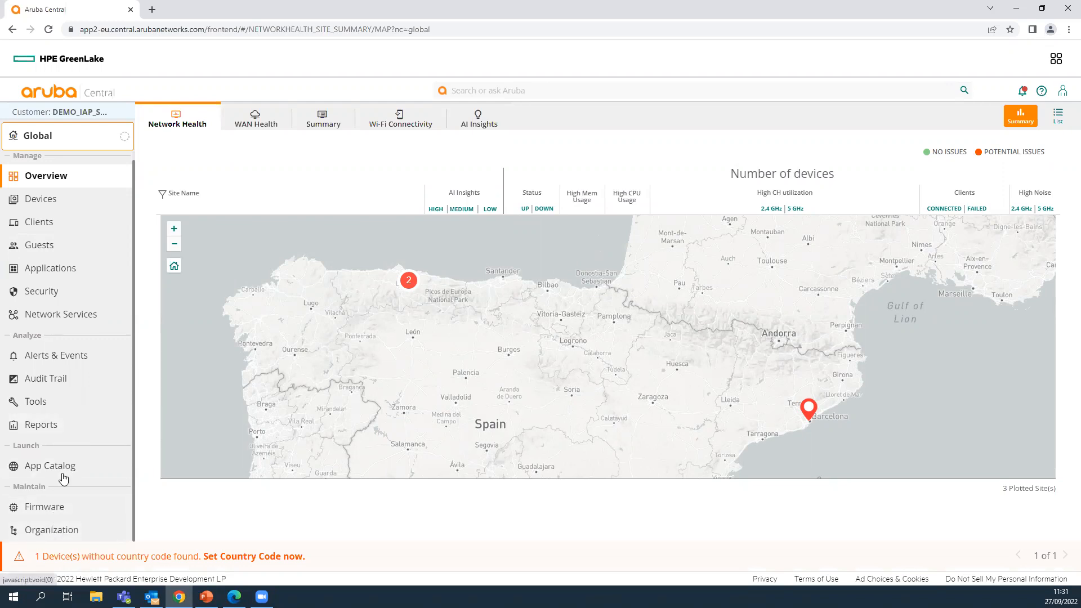
# - Open Organization > Groups and expand the default group
pyautogui.click(42, 525)
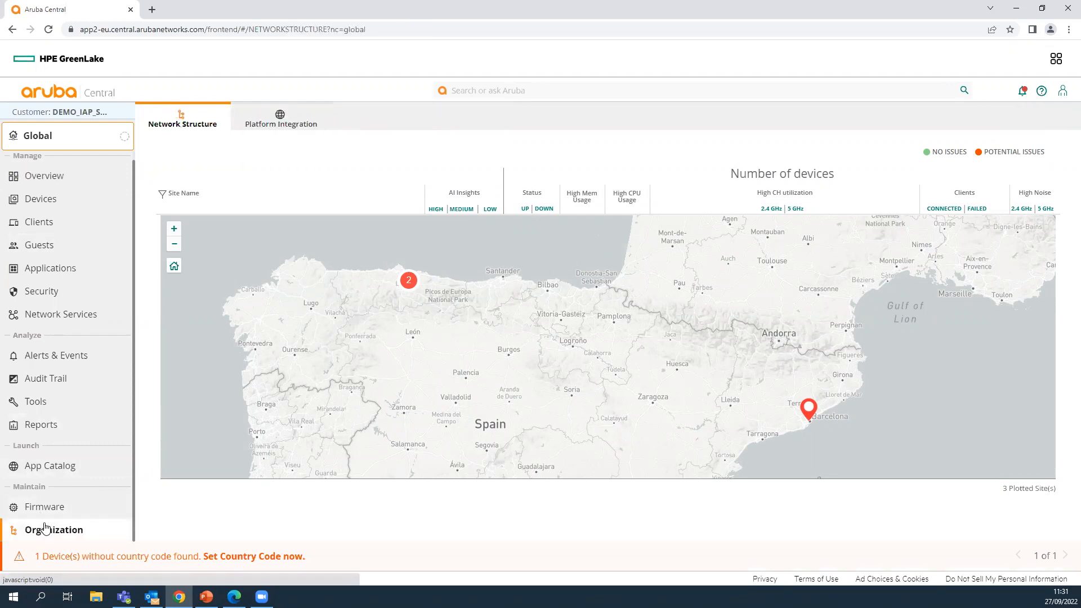
pyautogui.click(303, 204)
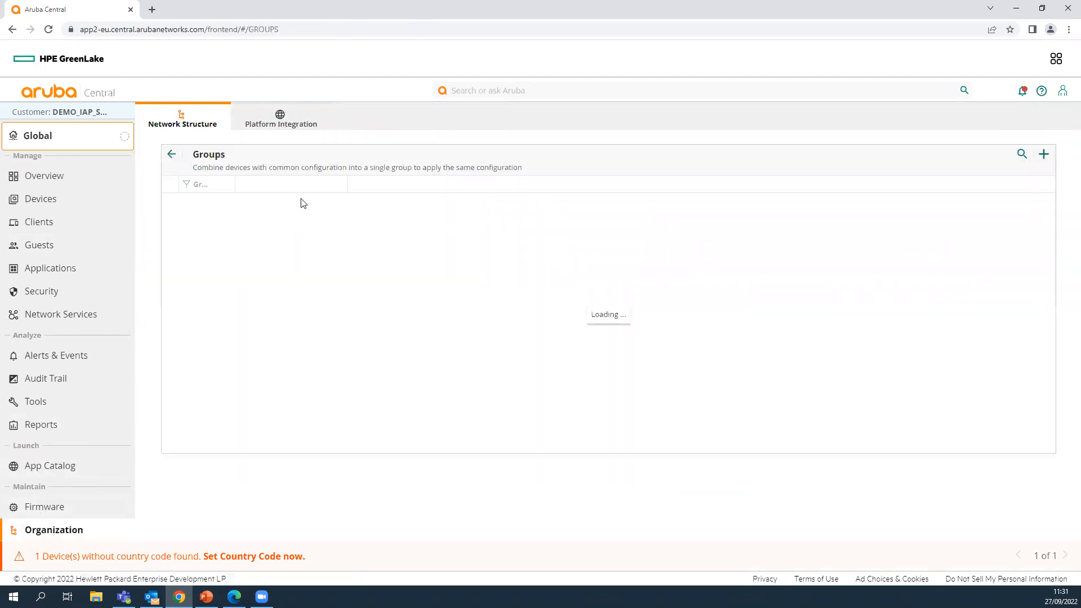
pyautogui.click(180, 240)
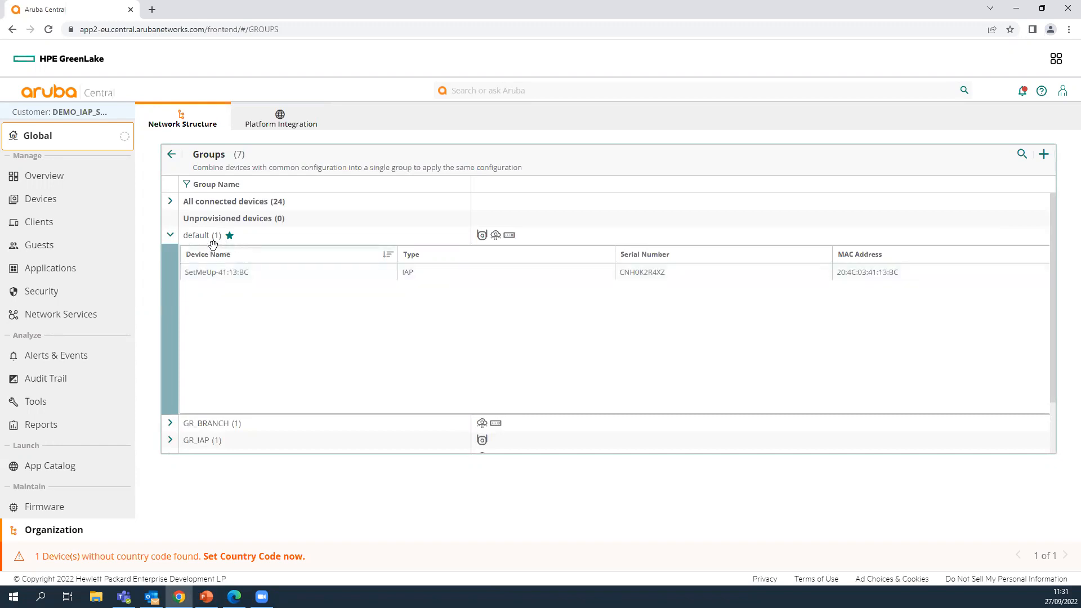
# - Select the SetMeUp-41:13:BC IAP device row in the default group
pyautogui.moveTo(416, 273); pyautogui.dragTo(397, 273)
pyautogui.click(397, 274)
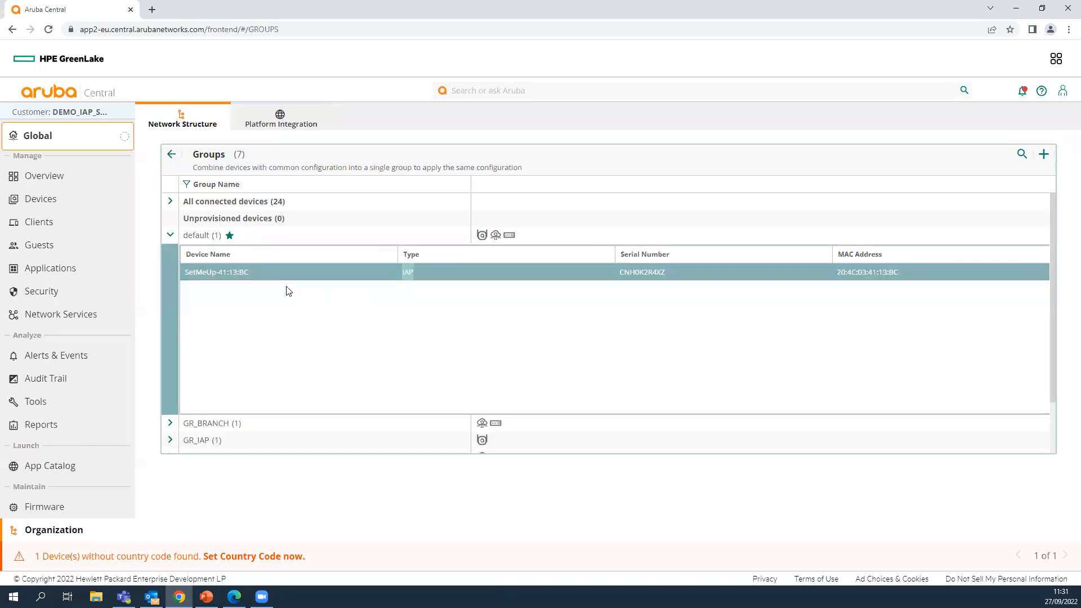
pyautogui.click(422, 274)
pyautogui.click(400, 276)
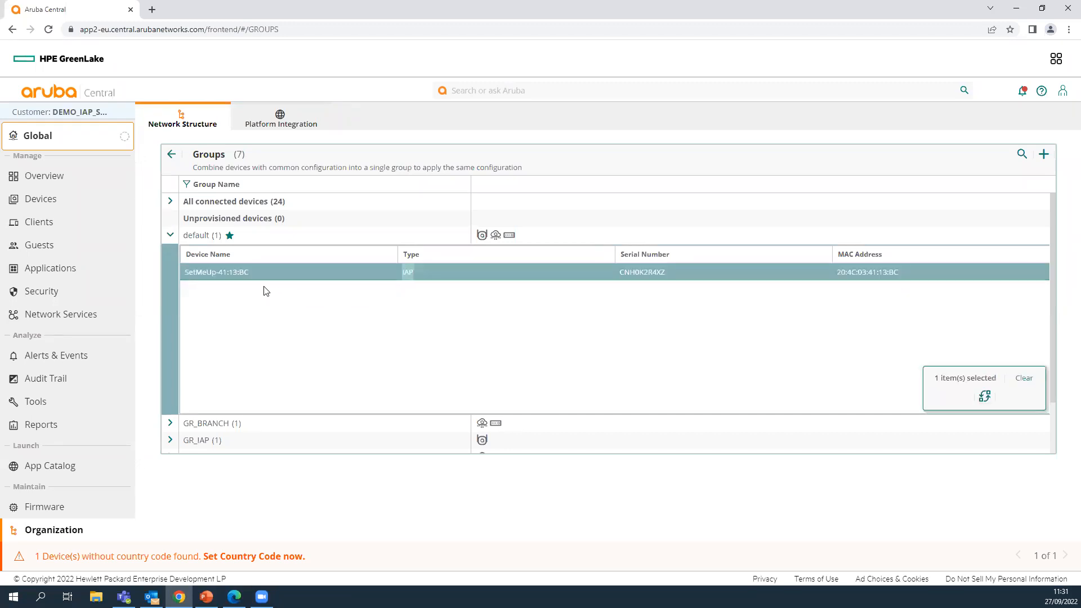
pyautogui.moveTo(257, 273); pyautogui.dragTo(183, 272)
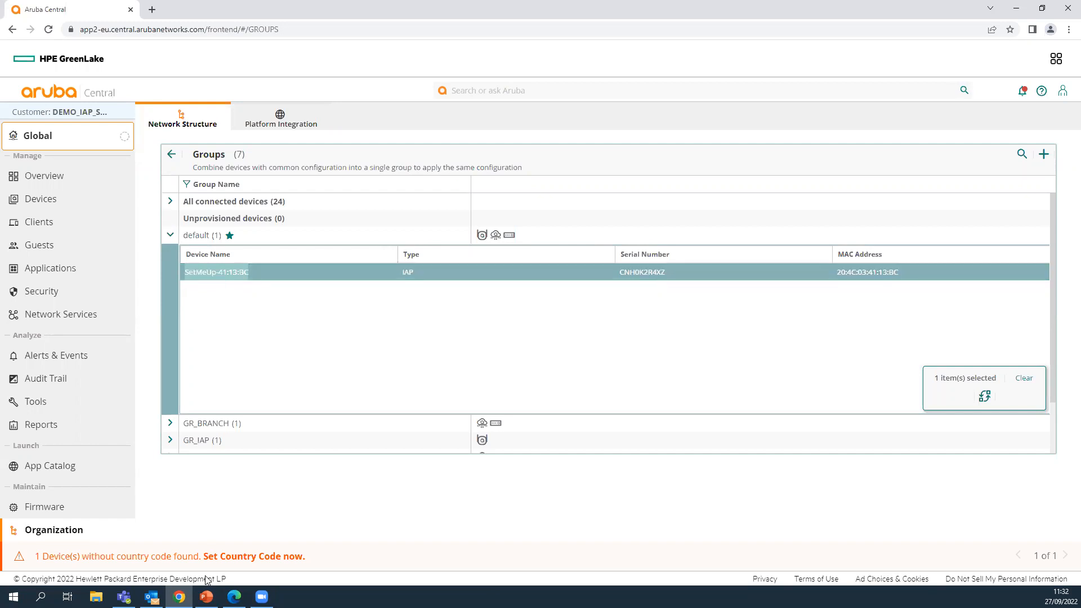
pyautogui.moveTo(206, 596)
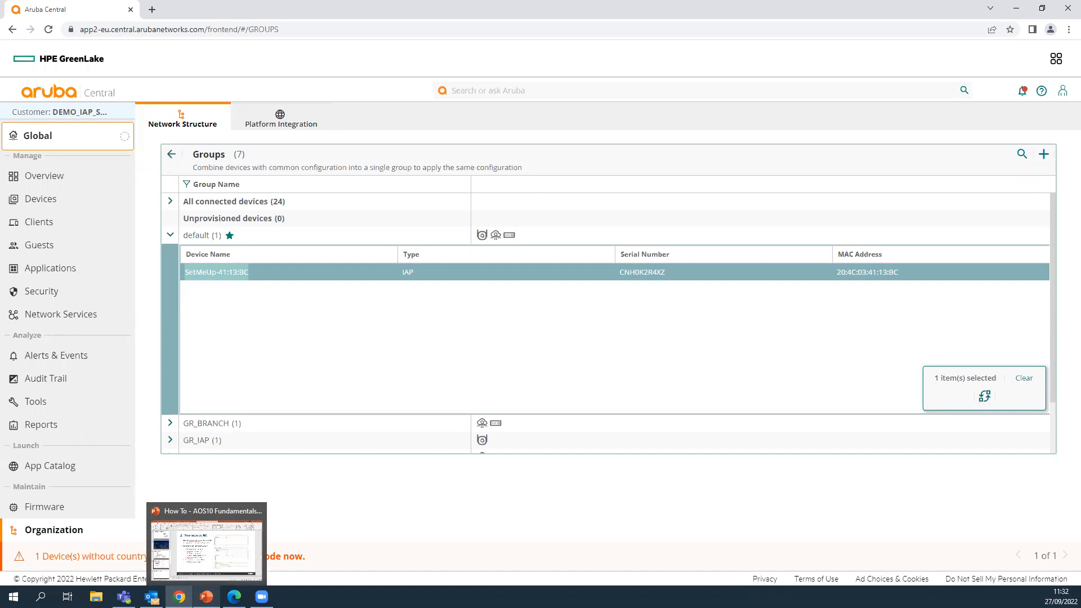
# - Present the PowerPoint deck from slide 12 and advance to slide 13 'Creación grupo AOS10 (II)'
pyautogui.click(206, 548)
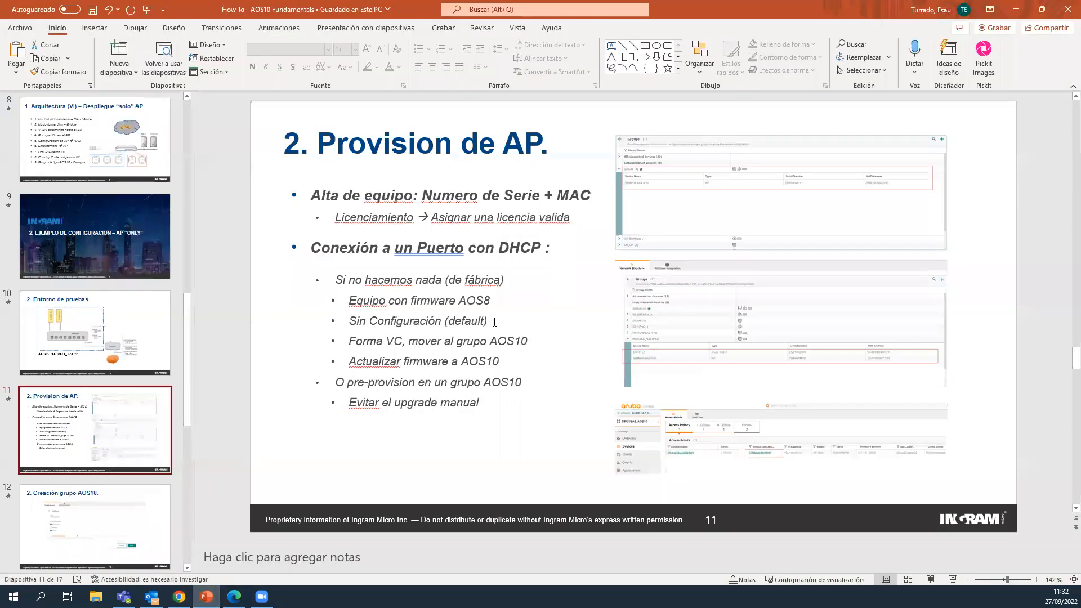
pyautogui.scroll(-1, 204, 410)
pyautogui.scroll(-1, 203, 411)
pyautogui.scroll(1, 204, 414)
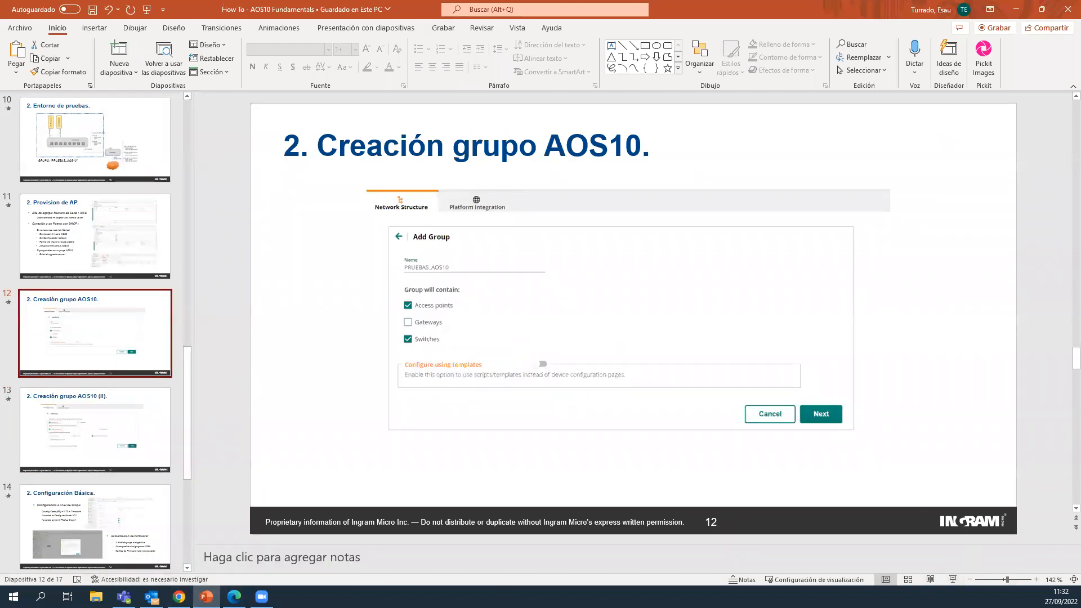
pyautogui.click(952, 579)
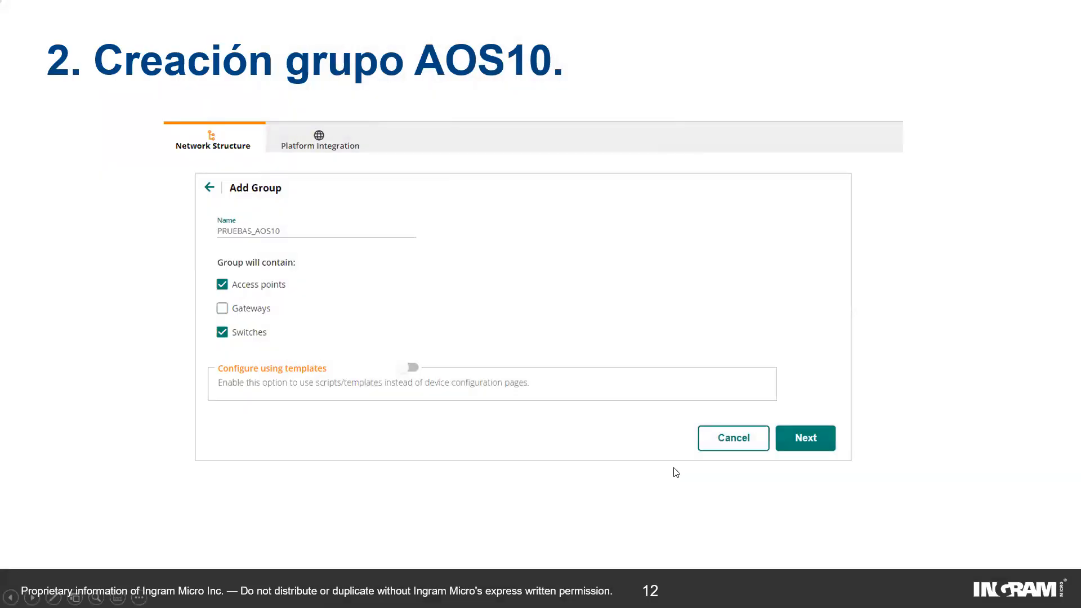
pyautogui.press('Right')
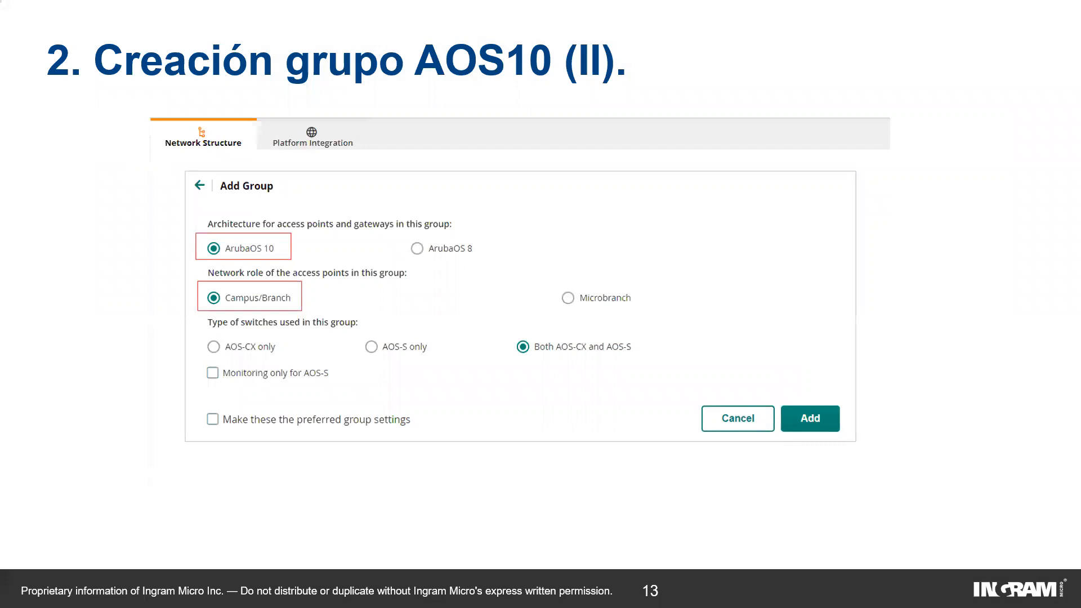
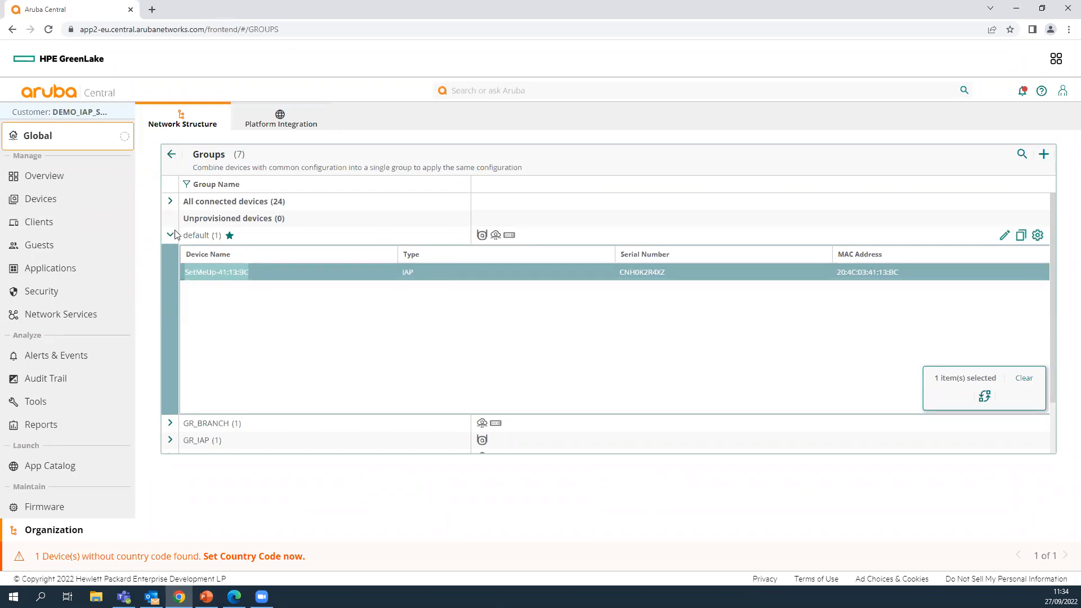
# - Expand PRUEBAS_AOS10 and inspect its SWITCH_1 and AP1-AOS10 devices
pyautogui.scroll(-1, 338, 369)
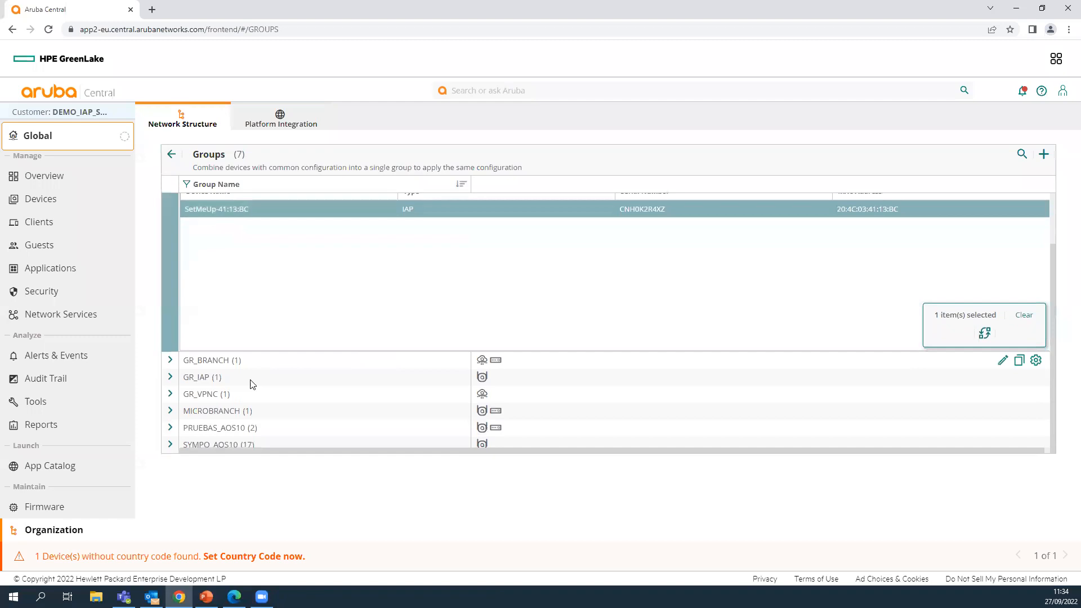
pyautogui.click(202, 428)
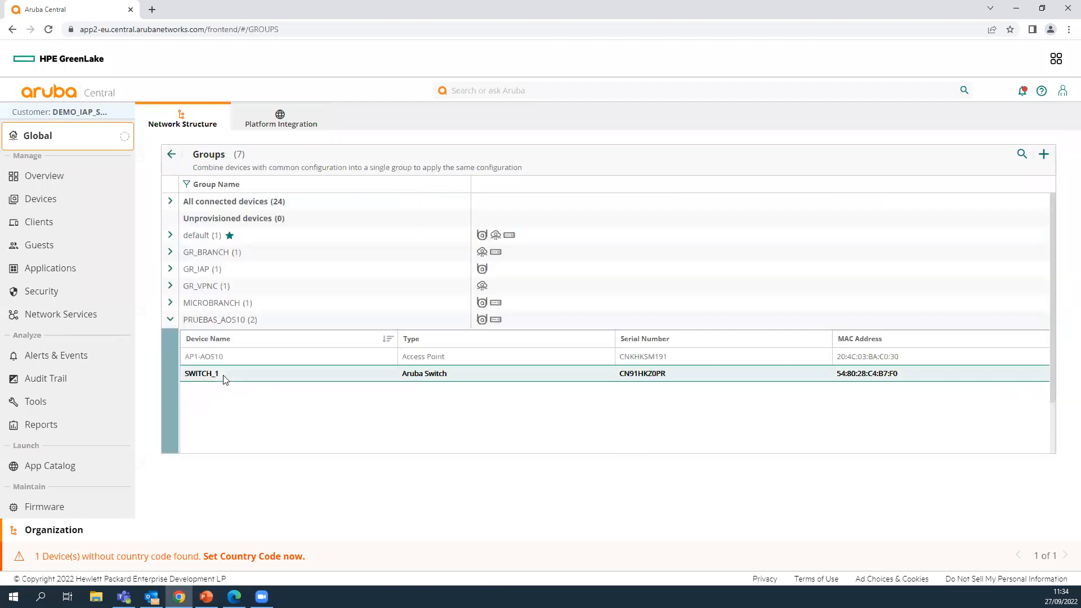
pyautogui.click(227, 376)
pyautogui.click(222, 355)
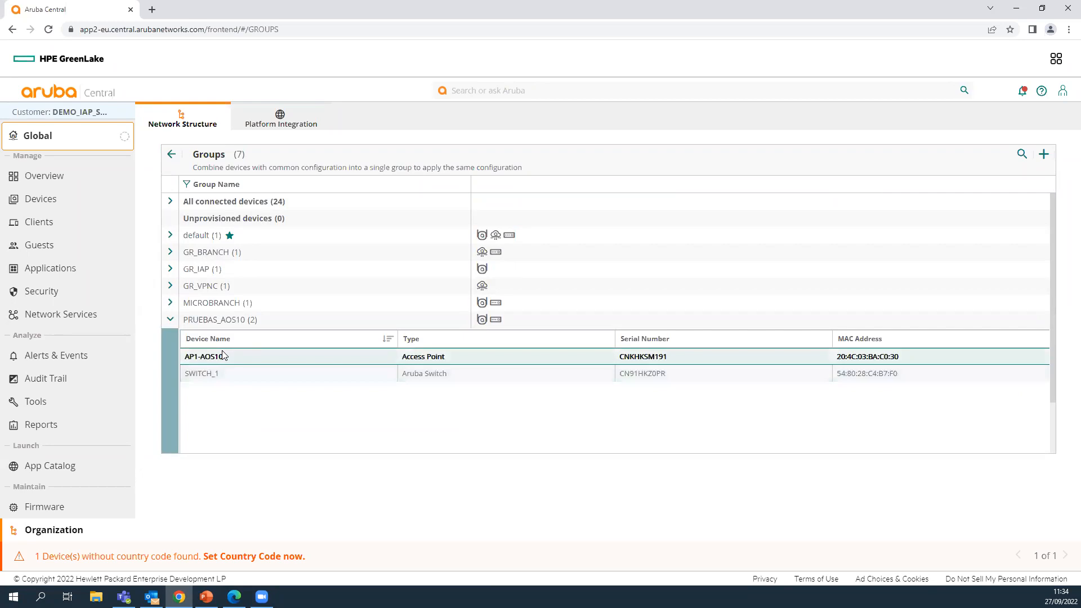
pyautogui.click(228, 352)
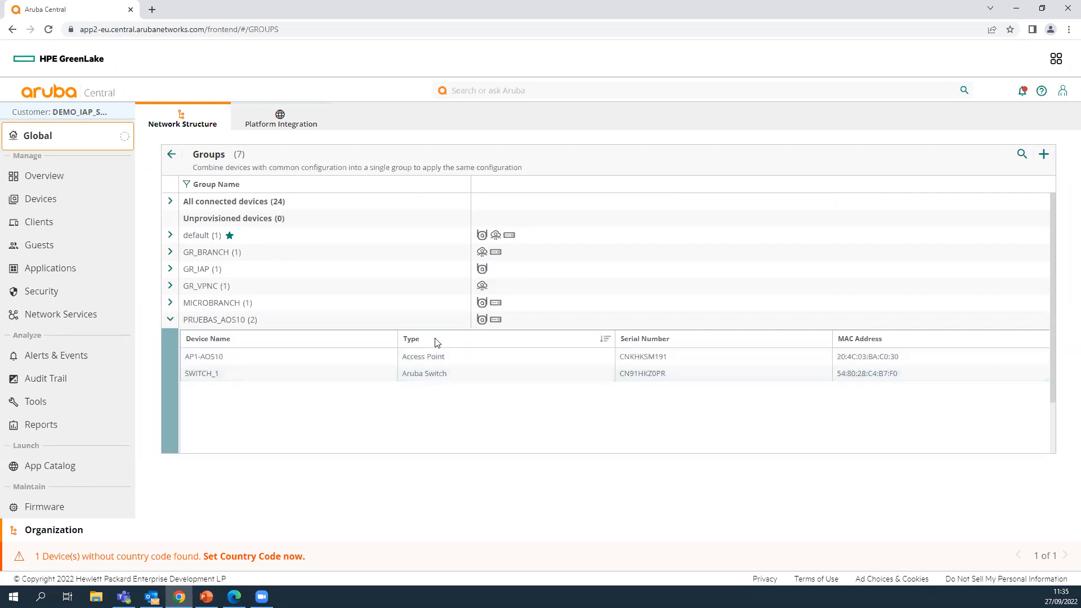
# - Inspect default's SetMeUp-41:13:BC, PRUEBAS_AOS10's AP1-AOS10, and GR_IAP's VC_CASA device rows
pyautogui.click(171, 235)
pyautogui.click(418, 274)
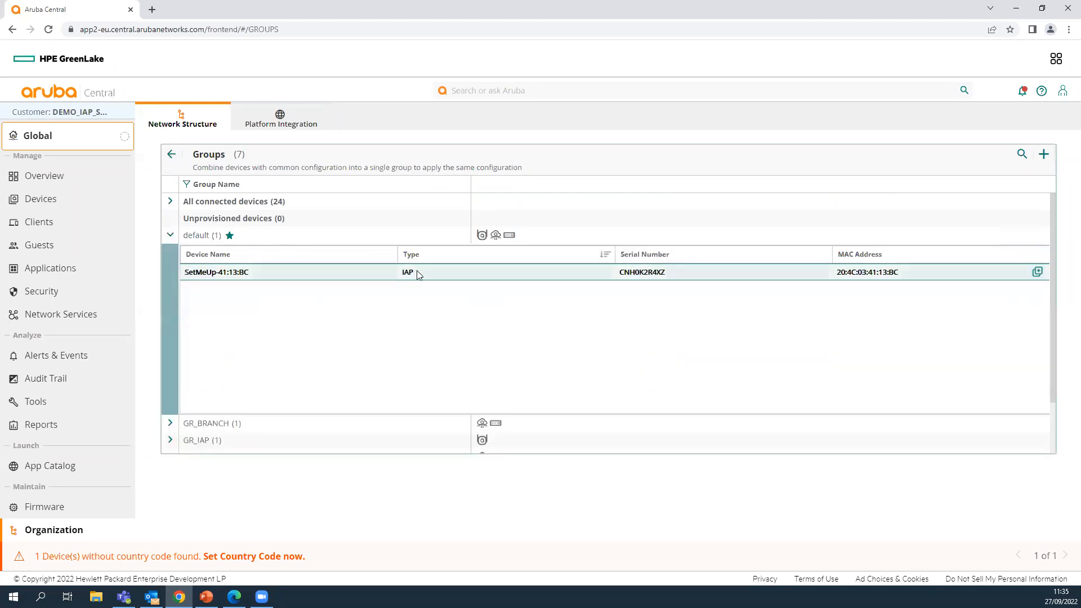
pyautogui.click(404, 272)
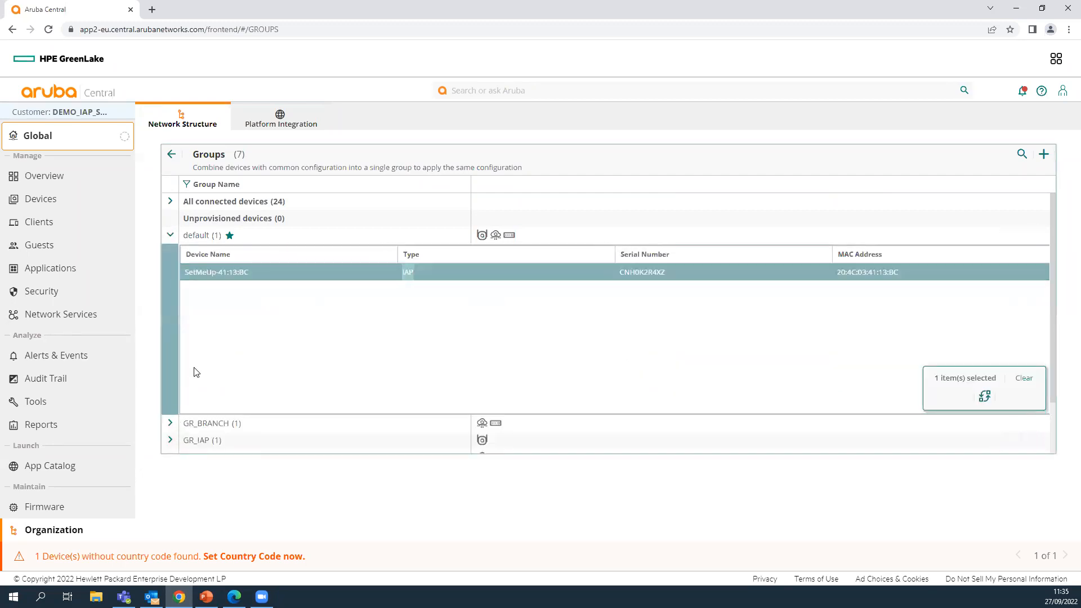
pyautogui.scroll(-2, 196, 372)
pyautogui.click(178, 424)
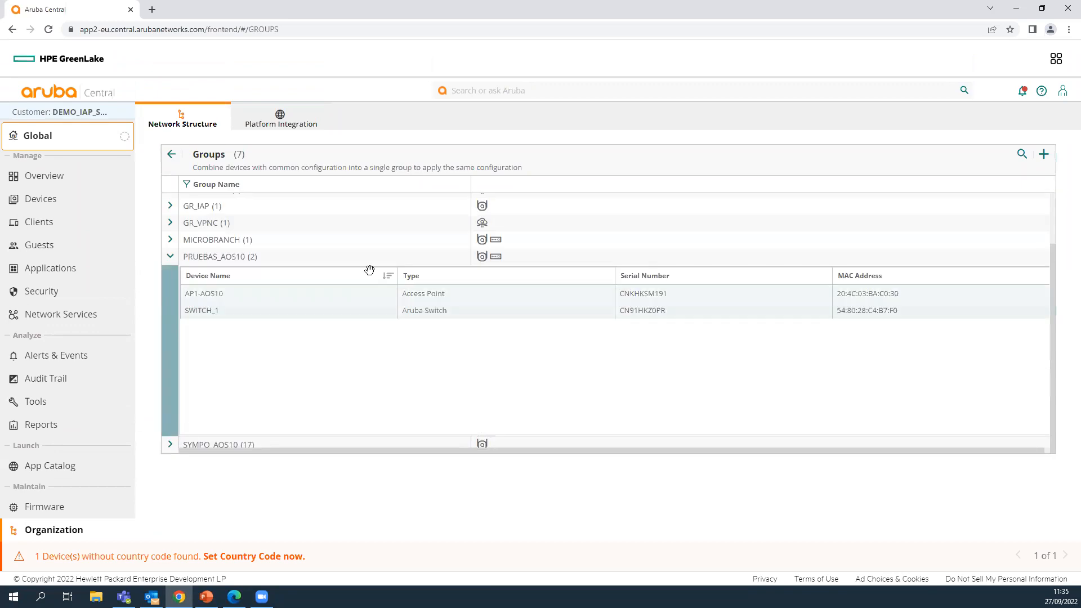
pyautogui.moveTo(447, 295); pyautogui.dragTo(398, 295)
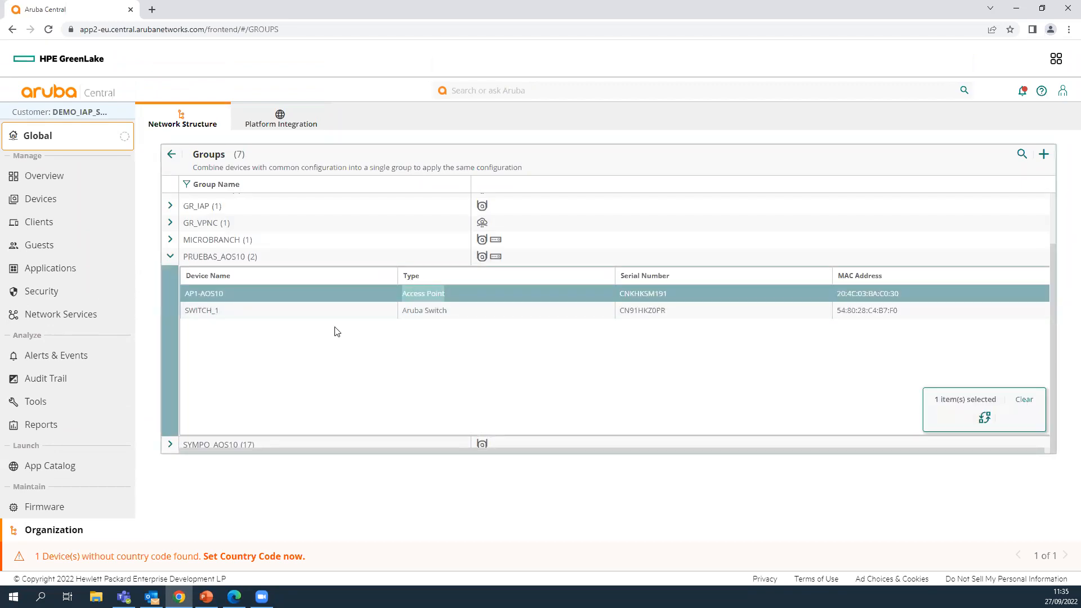
pyautogui.click(171, 206)
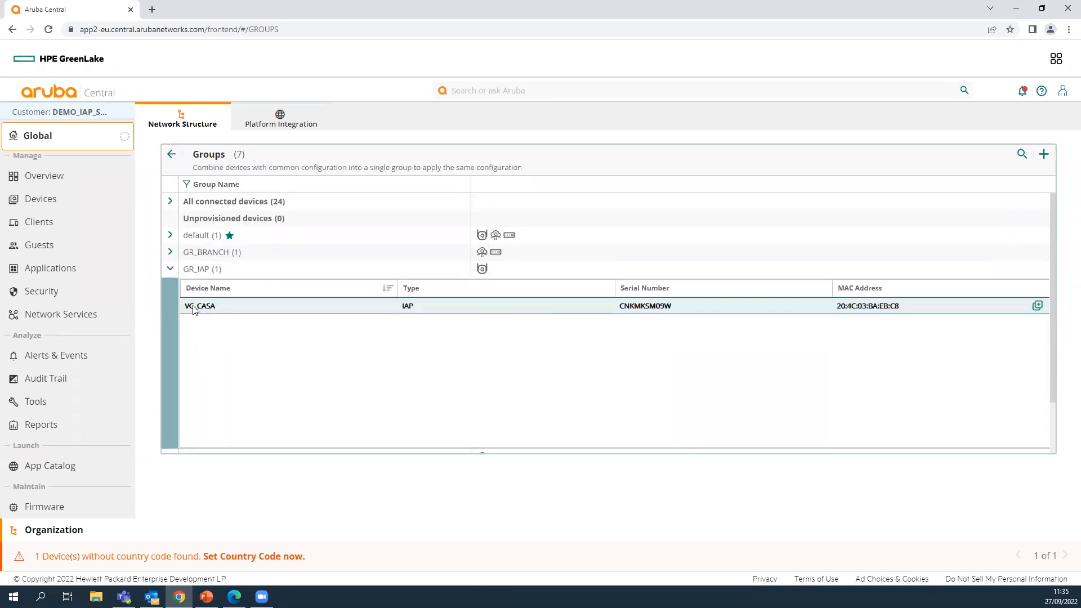
pyautogui.click(388, 307)
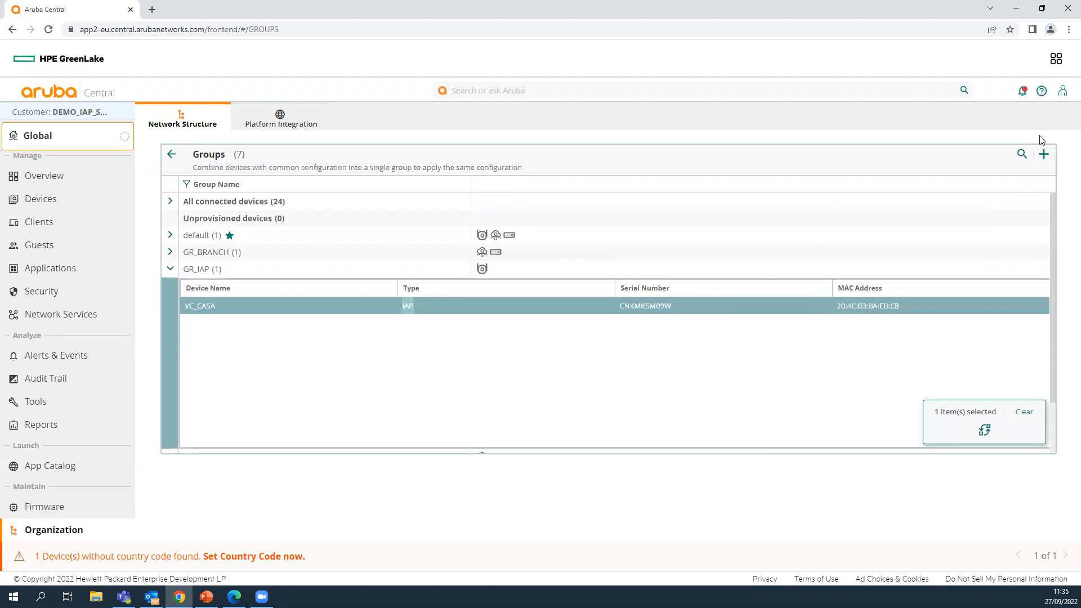
pyautogui.click(1042, 158)
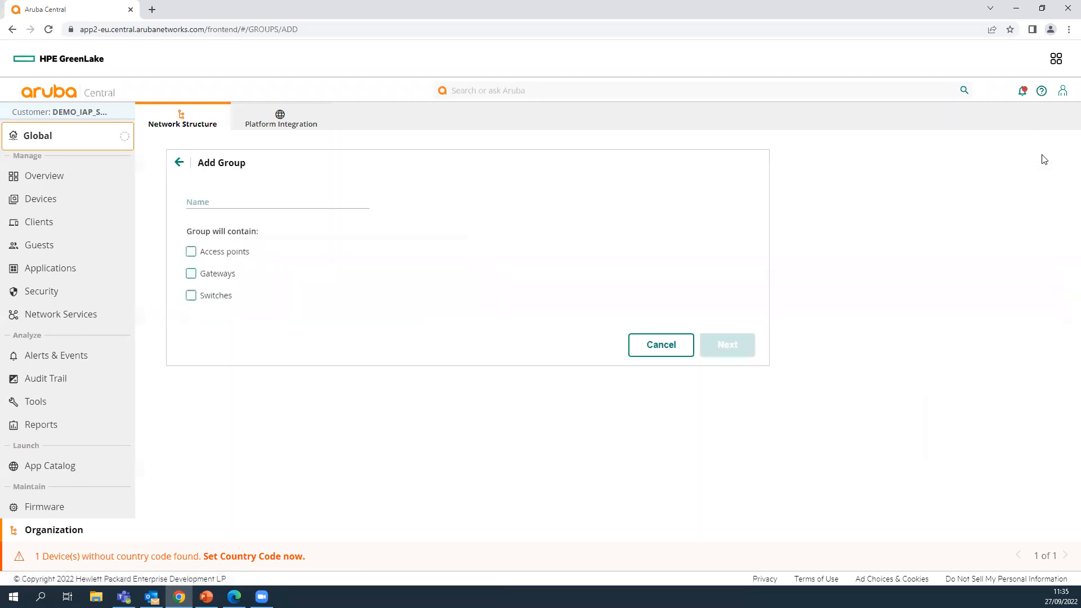
pyautogui.click(320, 197)
pyautogui.click(190, 251)
pyautogui.click(191, 299)
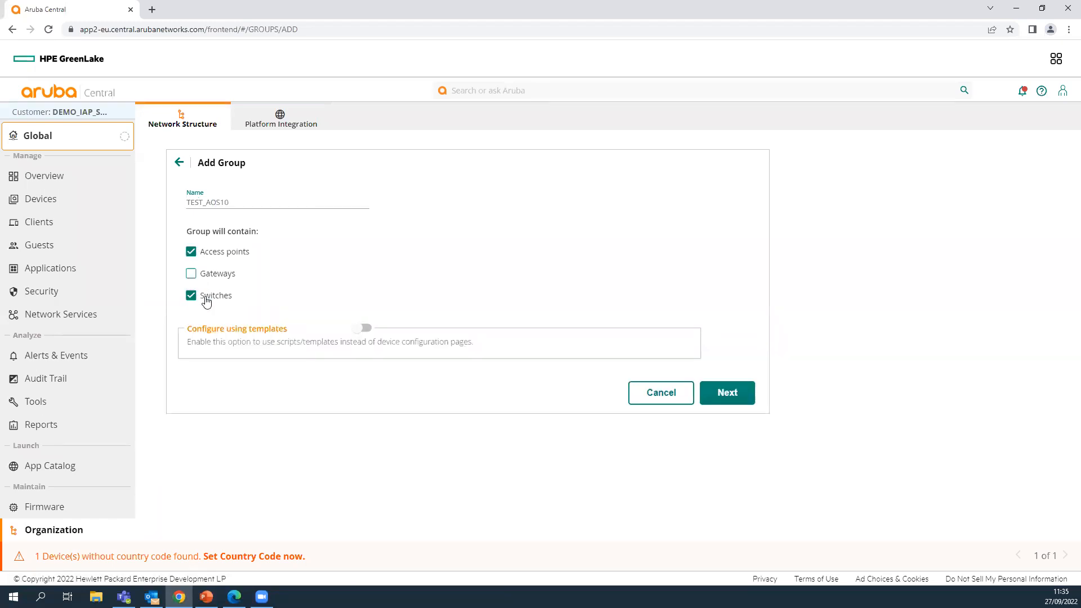
pyautogui.click(731, 393)
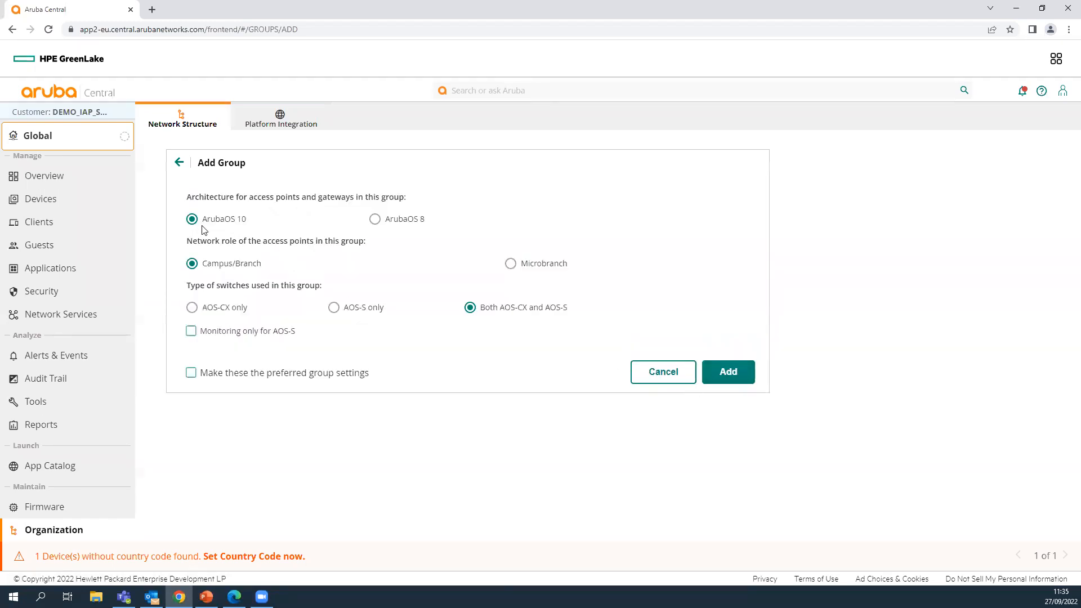
pyautogui.moveTo(203, 223)
pyautogui.click(671, 376)
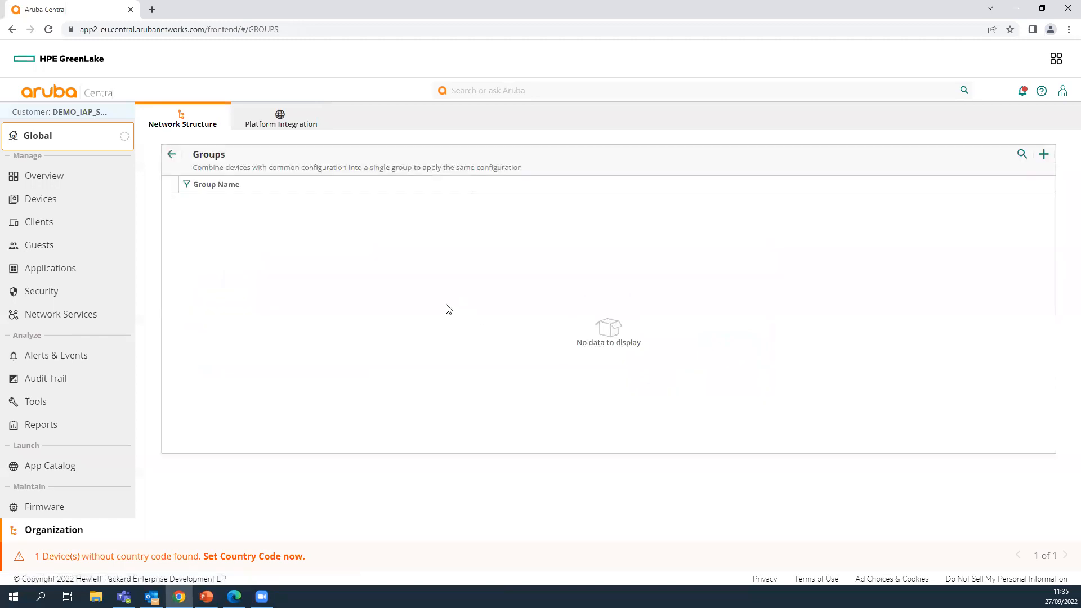
# - Move the SetMeUp-41:13:BC device from the default group to PRUEBAS_AOS10
pyautogui.click(170, 235)
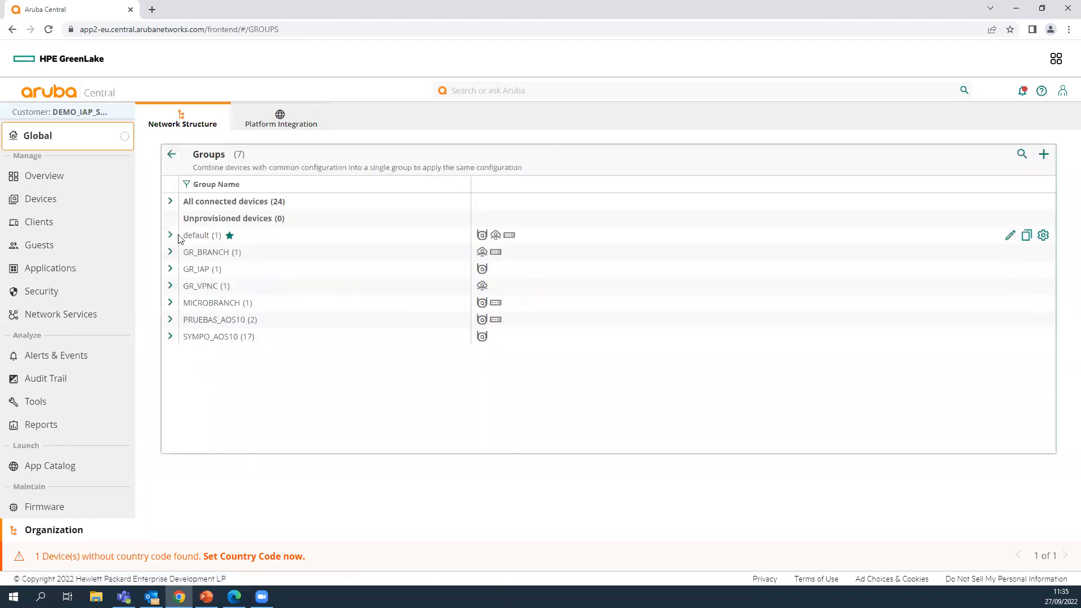
pyautogui.click(942, 277)
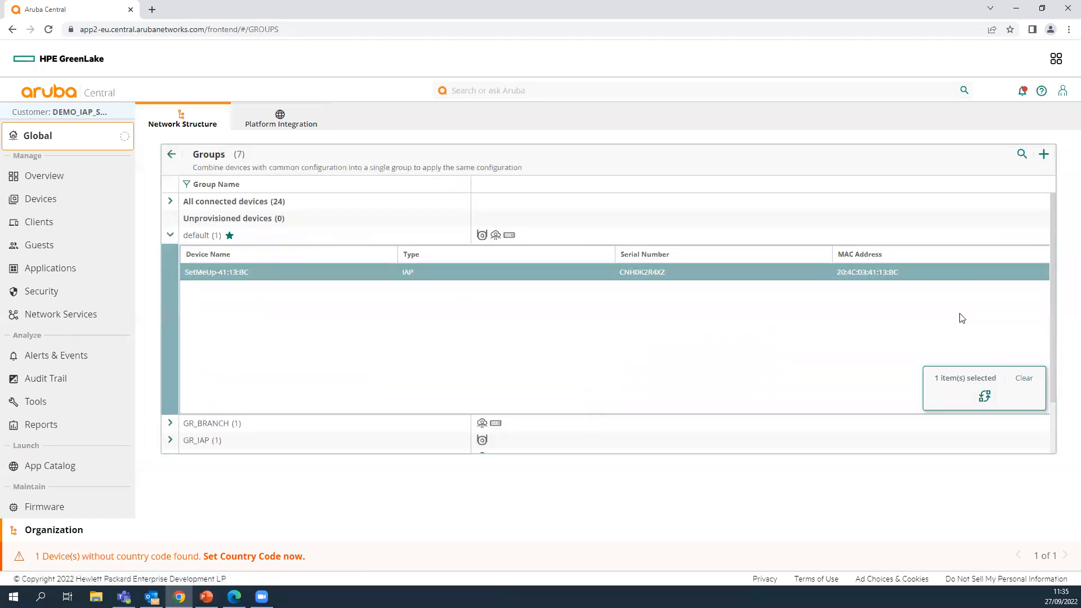
pyautogui.click(984, 397)
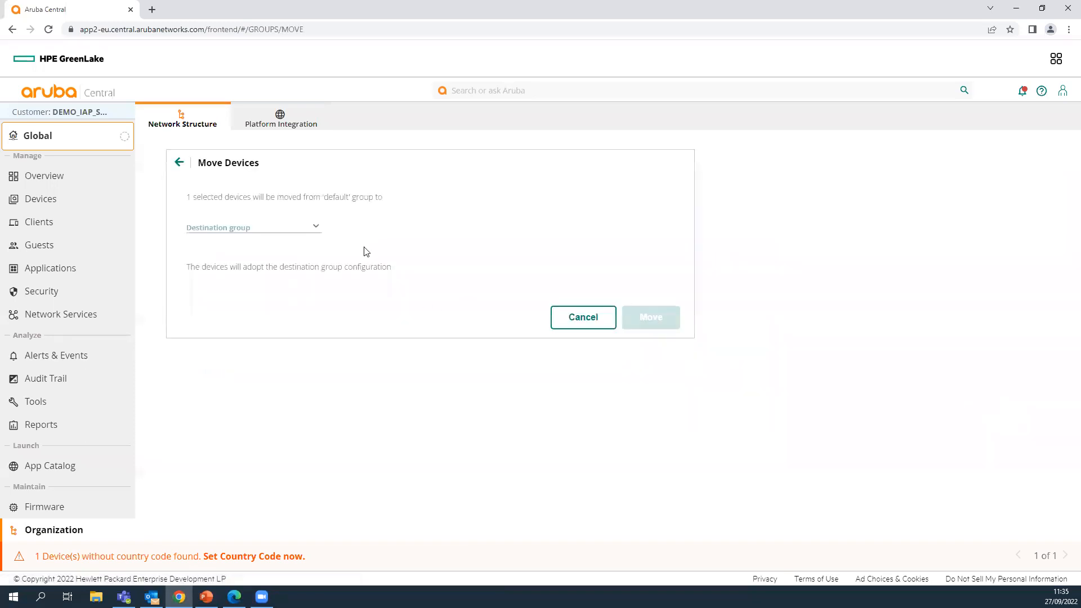
pyautogui.click(317, 227)
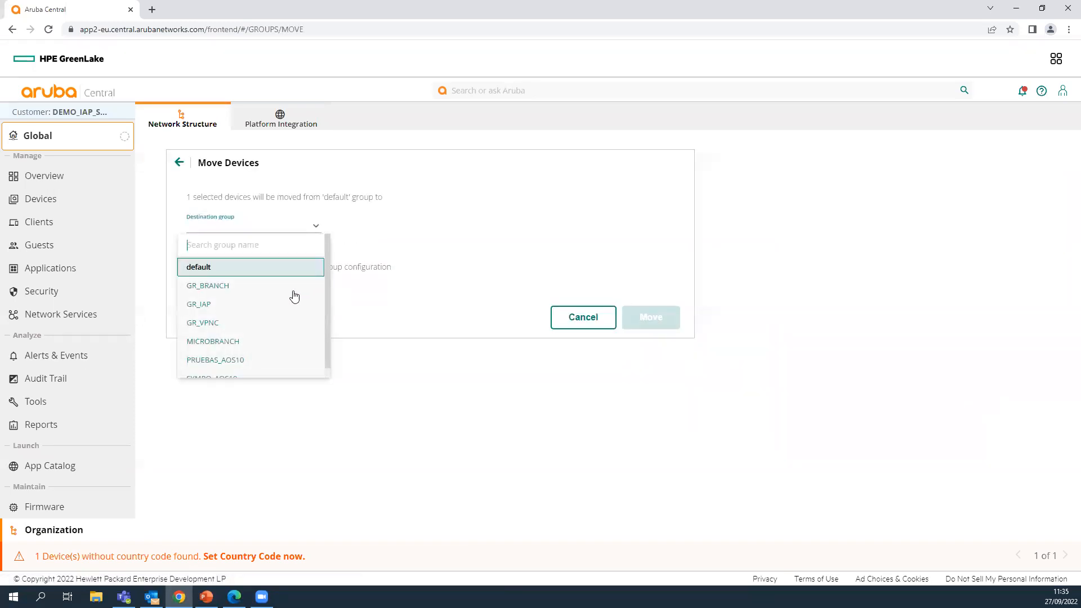
pyautogui.click(253, 359)
pyautogui.click(657, 403)
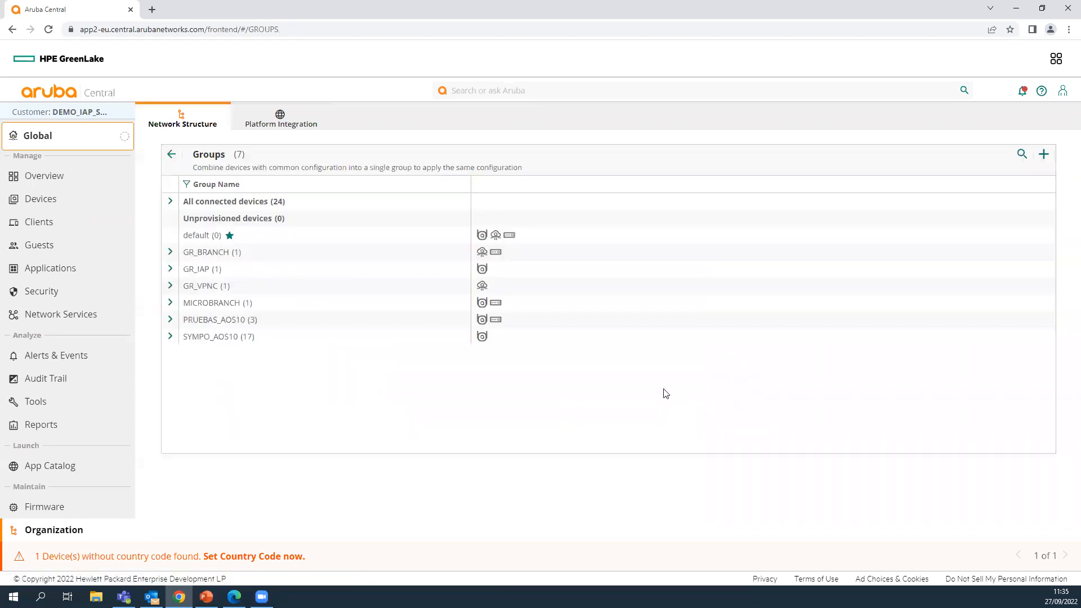
# - Expand PRUEBAS_AOS10 to confirm its three devices, selecting AP1-AOS10
pyautogui.click(171, 320)
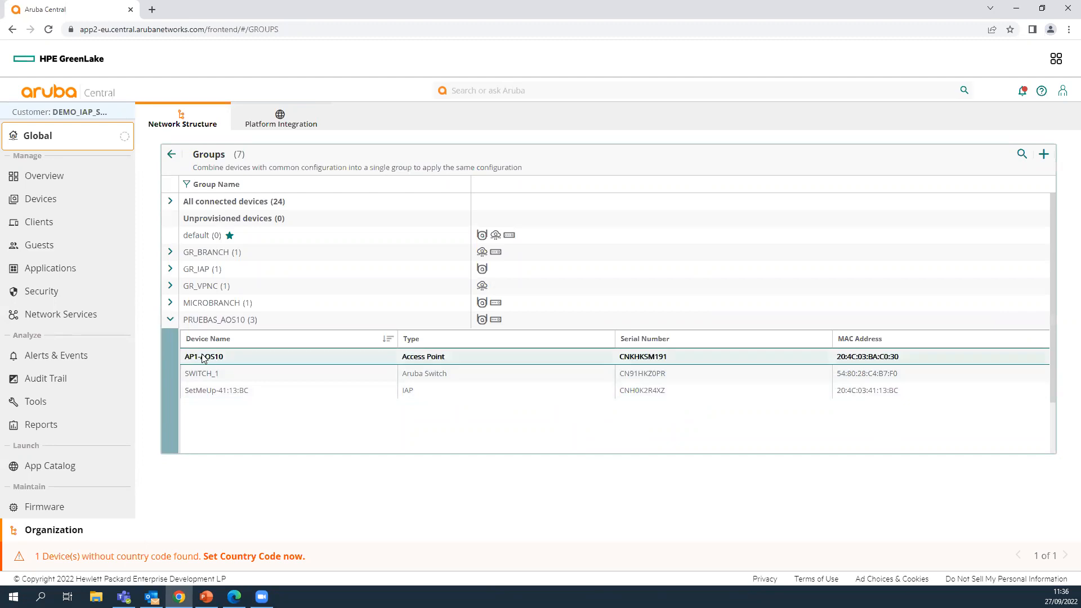
pyautogui.moveTo(407, 362); pyautogui.dragTo(447, 356)
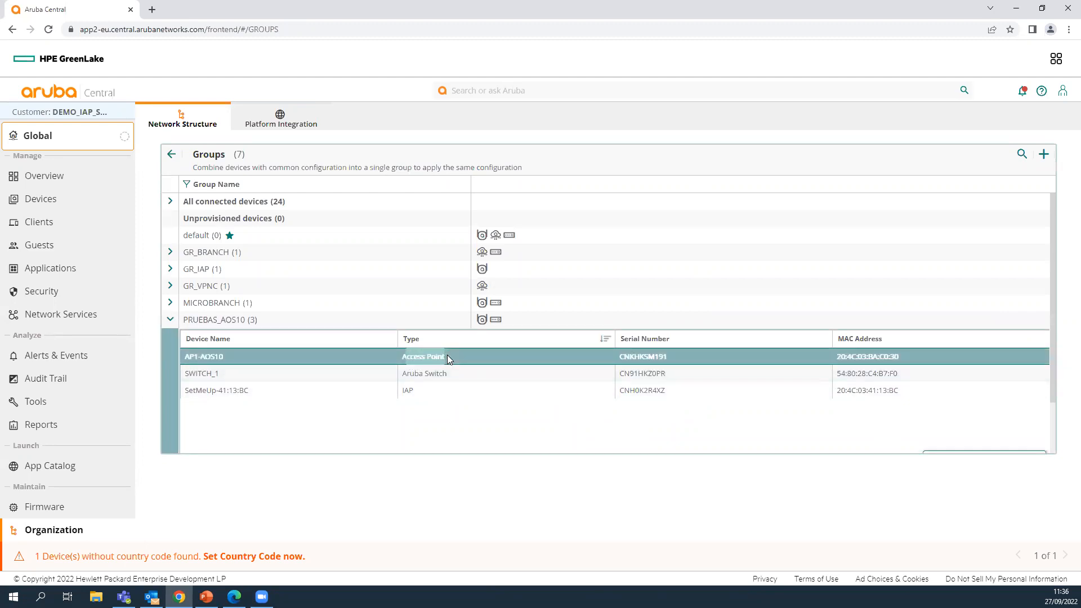
pyautogui.moveTo(413, 394); pyautogui.dragTo(398, 390)
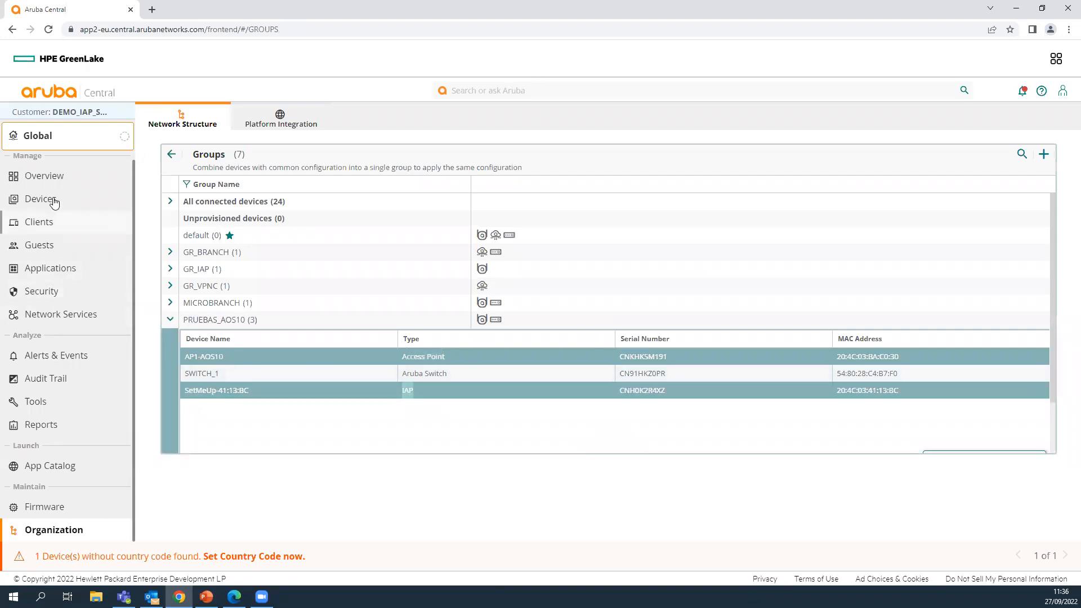
# - Switch to PRUEBAS_AOS10's devices and open the 20:4c:03:41:13:bc access point's overview
pyautogui.click(58, 142)
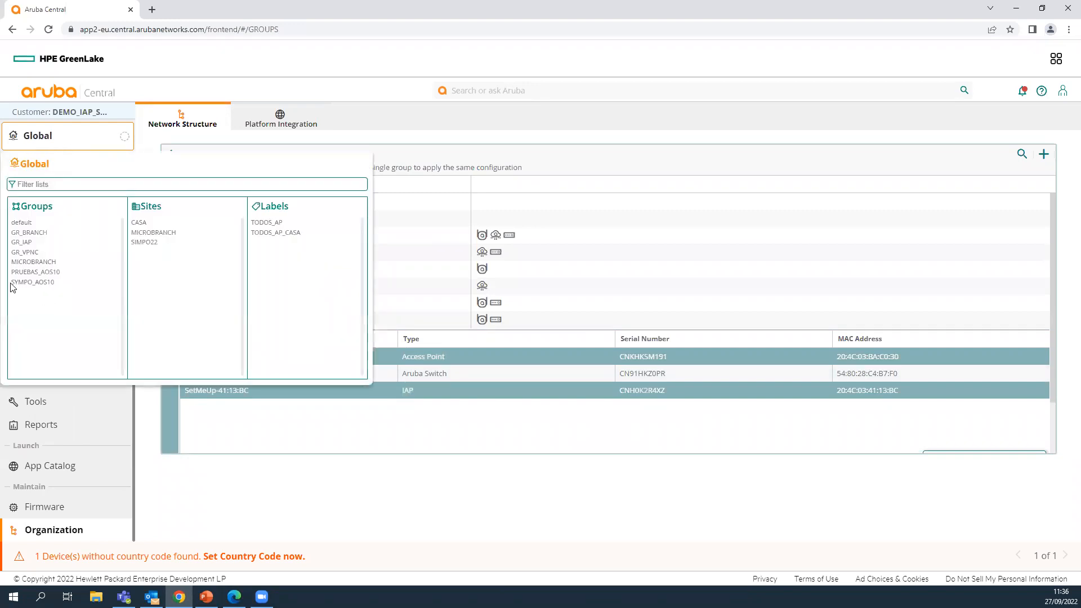
pyautogui.click(36, 272)
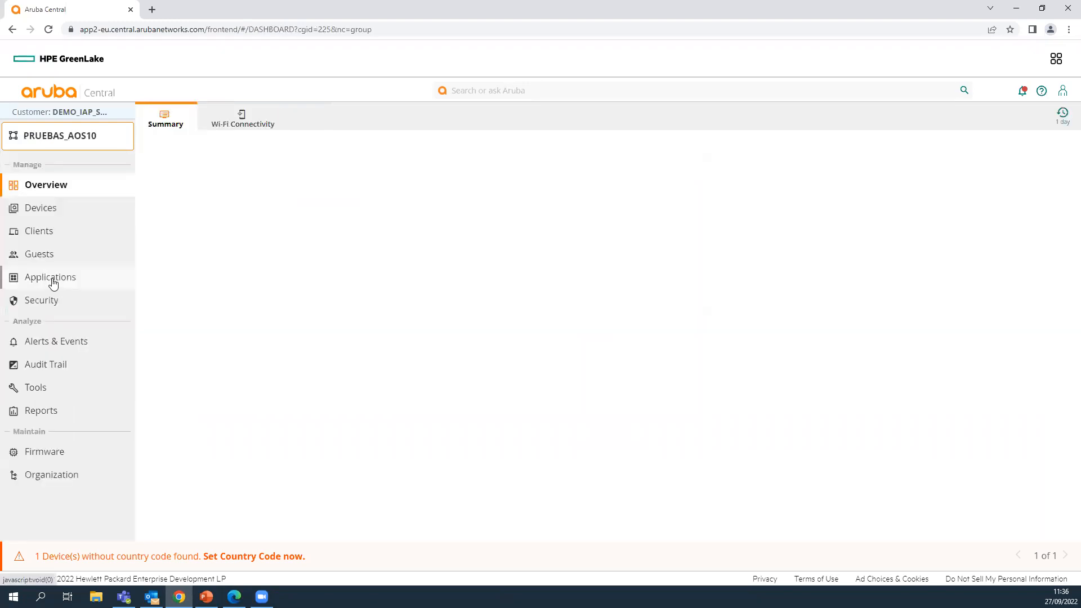
pyautogui.click(45, 210)
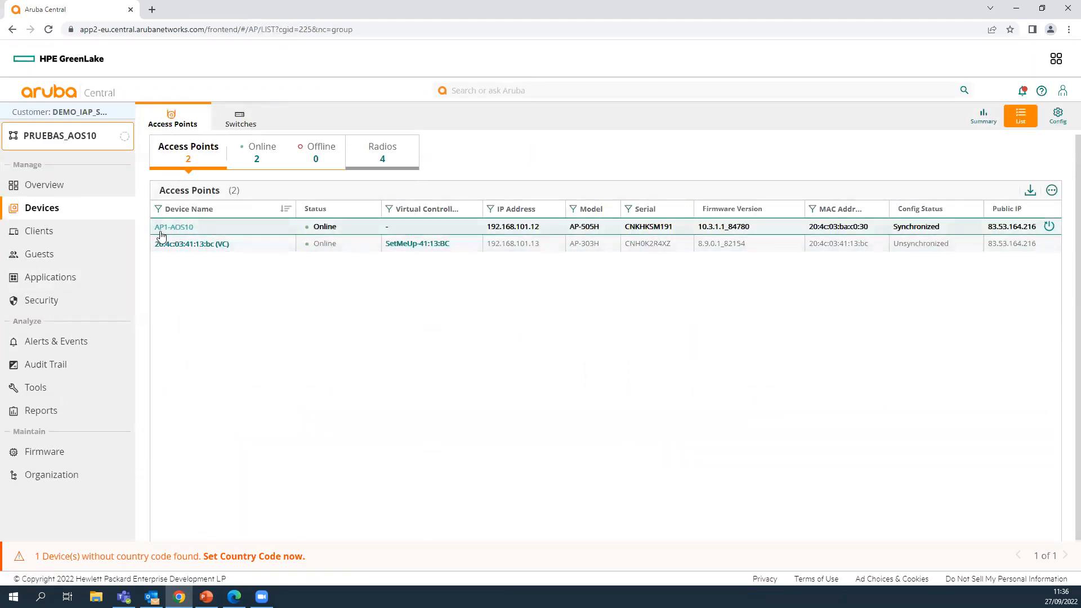
pyautogui.click(179, 227)
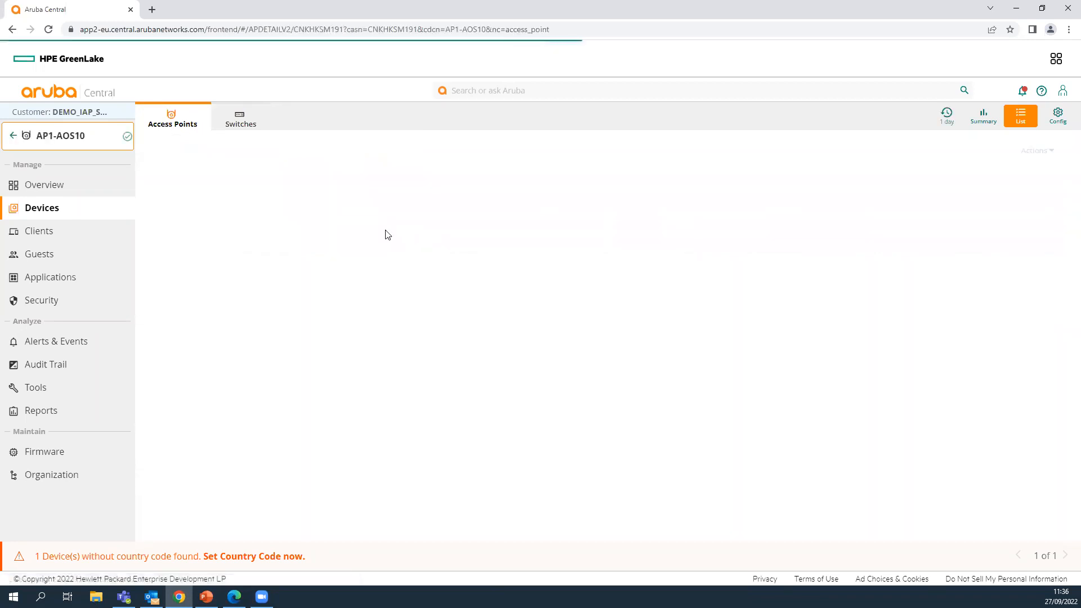
pyautogui.click(13, 135)
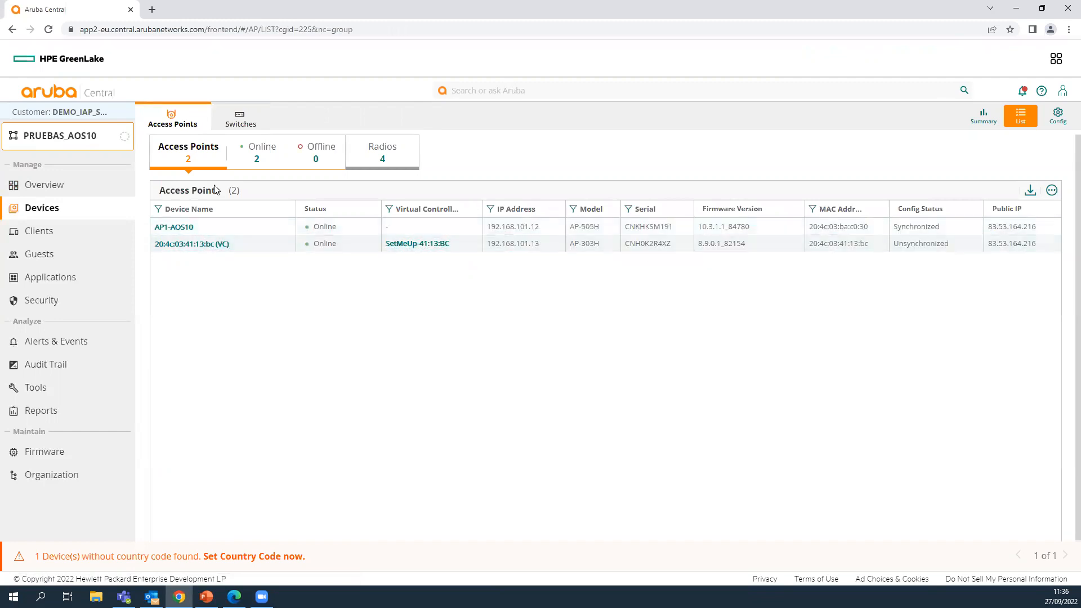
pyautogui.click(192, 244)
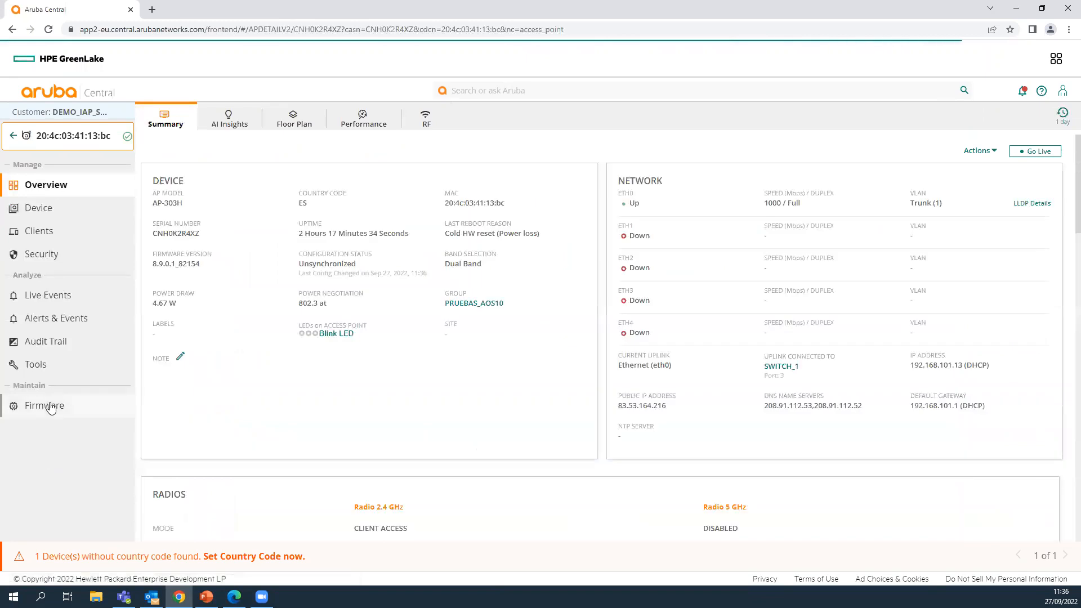
# - Upgrade the 20:4c:03:41:13:bc access point's firmware to 10.3.1.1_84780
pyautogui.click(44, 406)
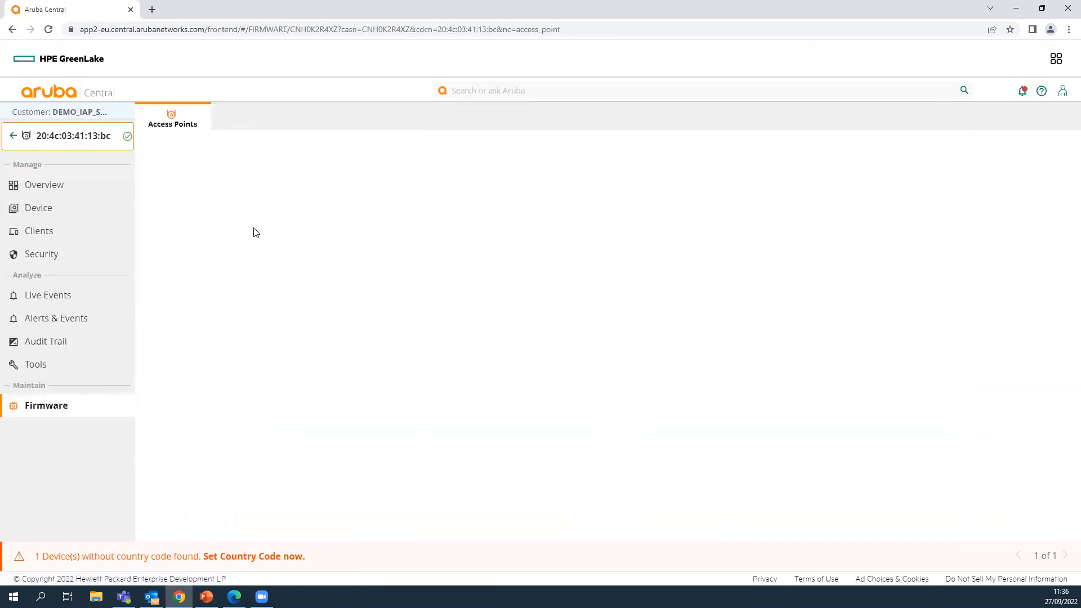
pyautogui.click(239, 299)
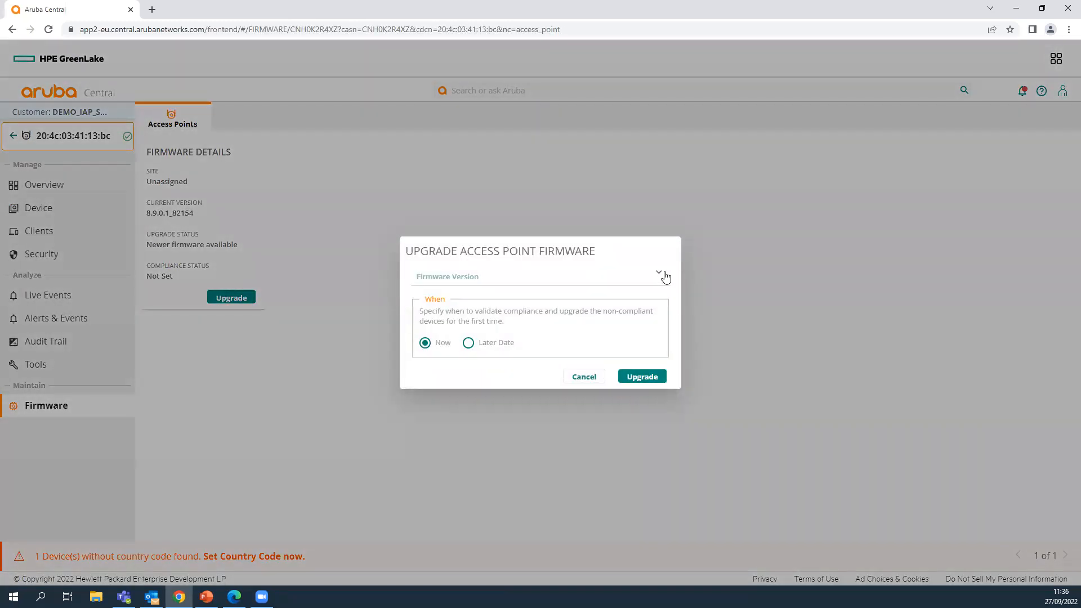
pyautogui.click(665, 277)
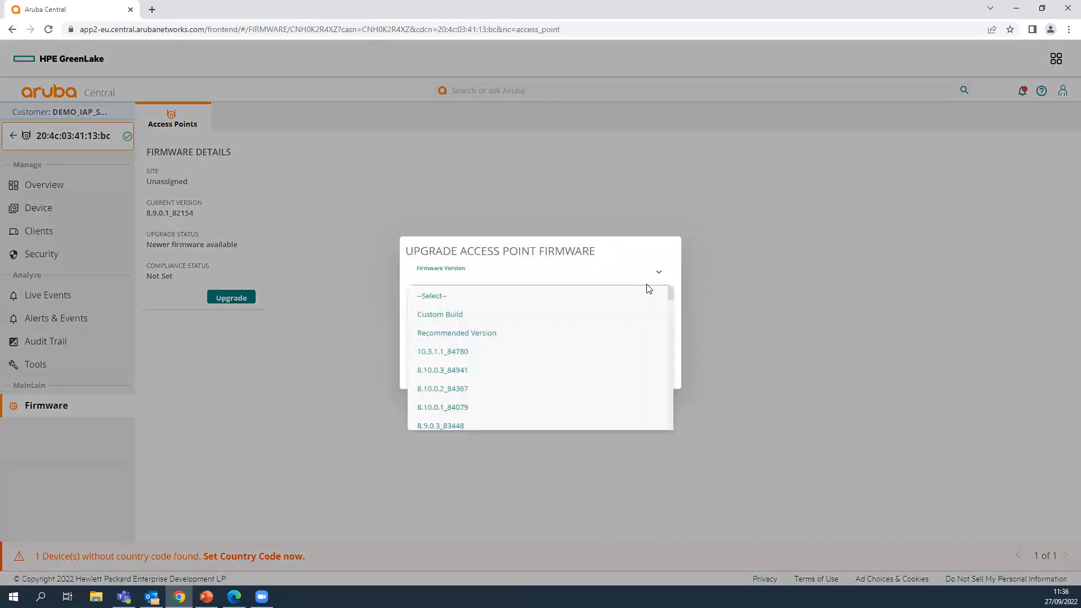
pyautogui.click(517, 352)
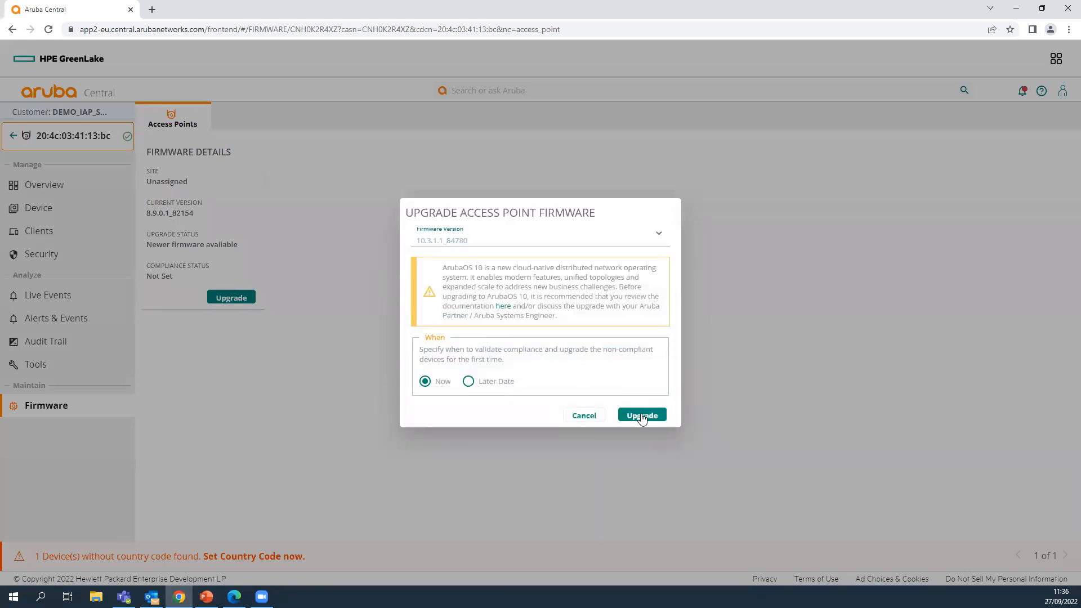
pyautogui.click(666, 416)
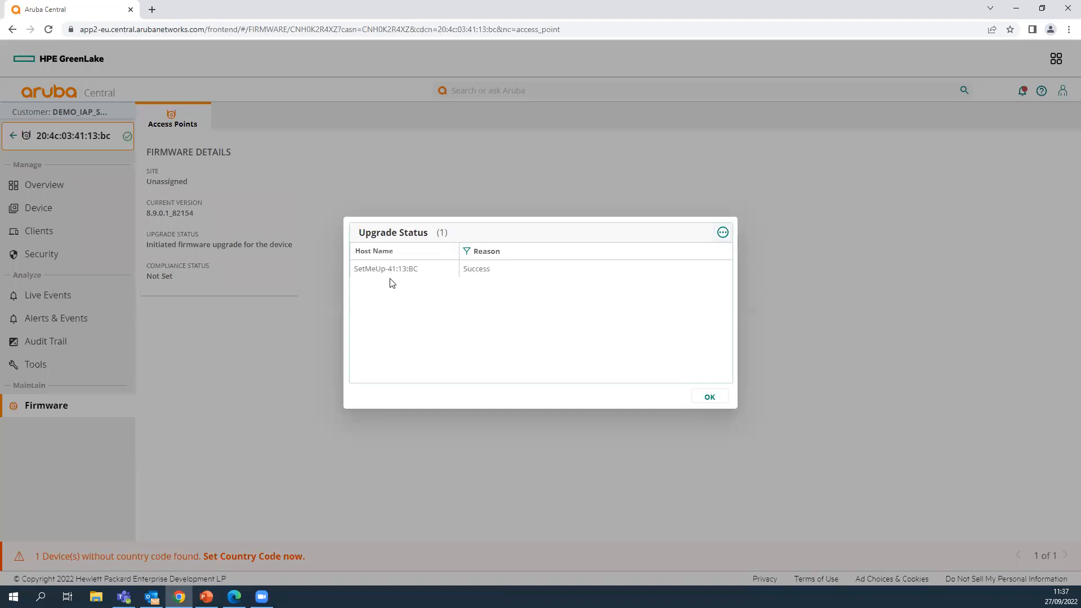
pyautogui.click(712, 397)
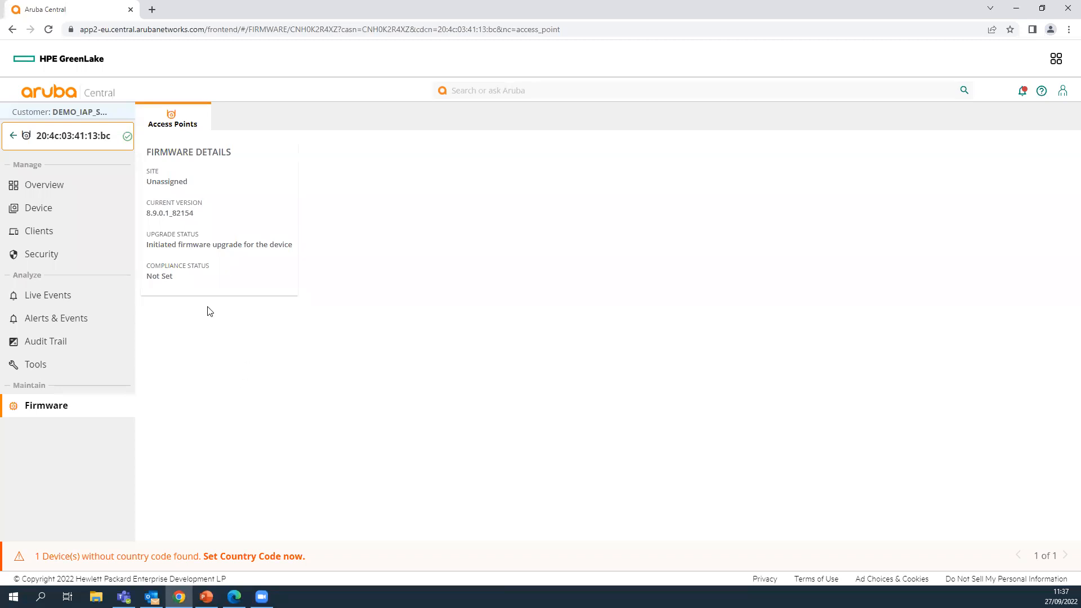
# - Review PRUEBAS_AOS10's System settings: country ES - Spain, Madrid timezone, NTP 130.206.3.166
pyautogui.click(12, 137)
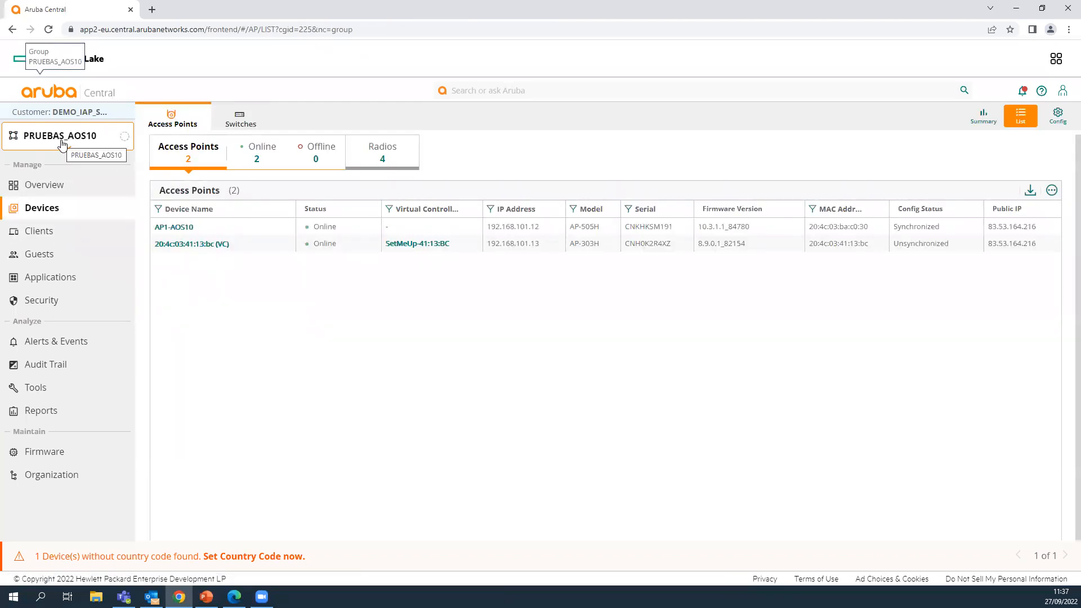
pyautogui.click(1058, 118)
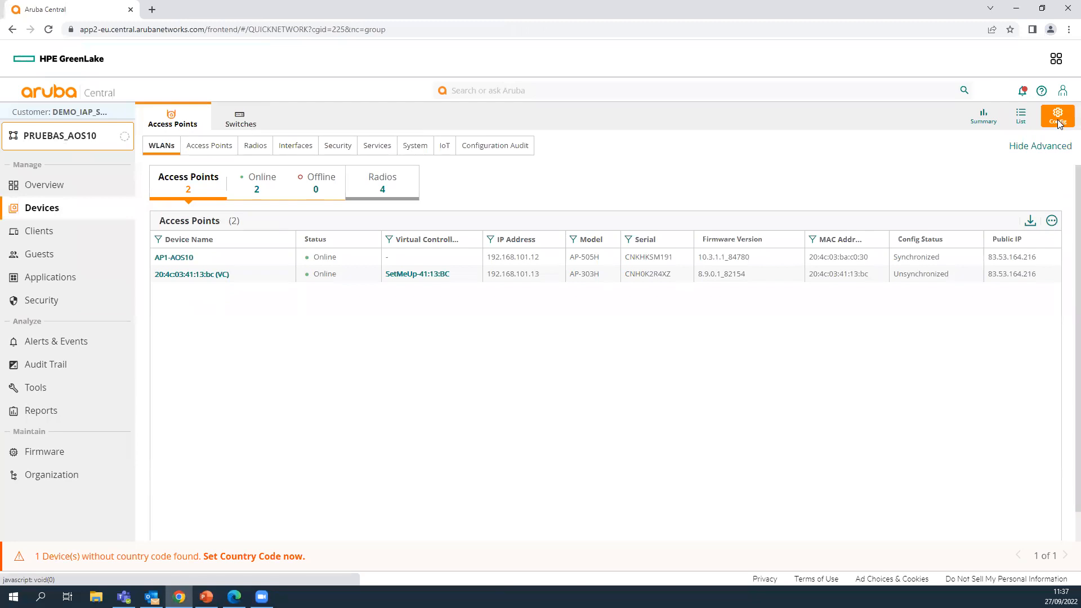
pyautogui.click(422, 148)
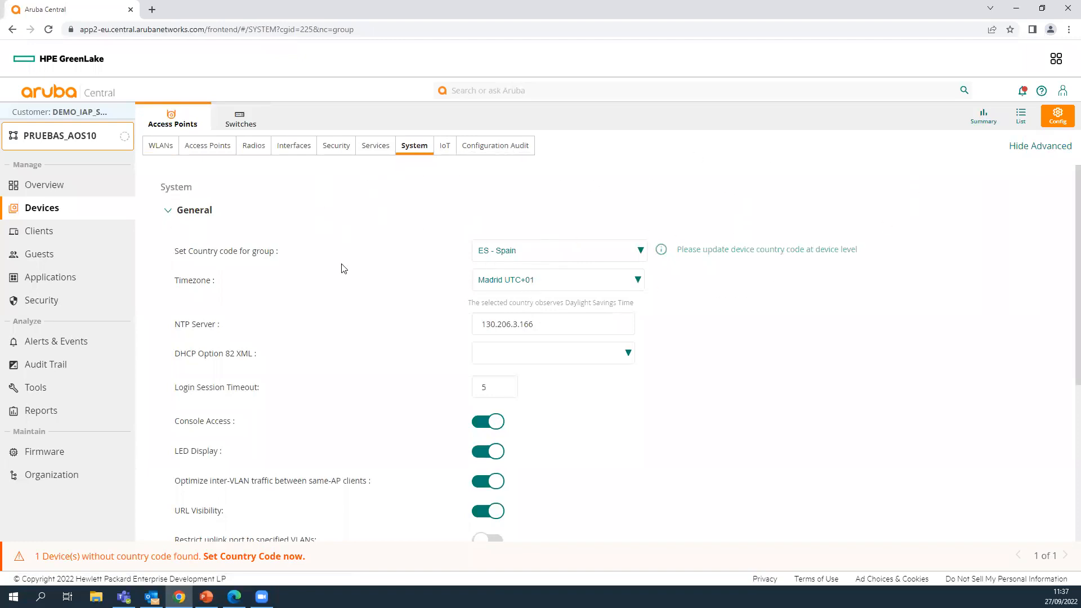
pyautogui.scroll(-2, 343, 268)
pyautogui.scroll(-3, 346, 266)
pyautogui.scroll(3, 342, 273)
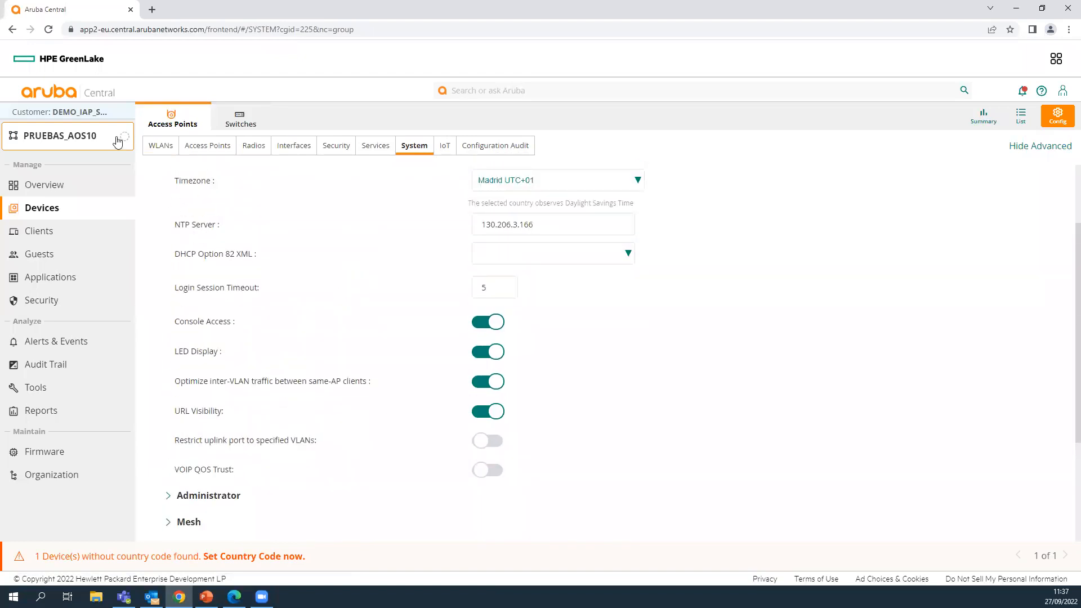
pyautogui.click(46, 137)
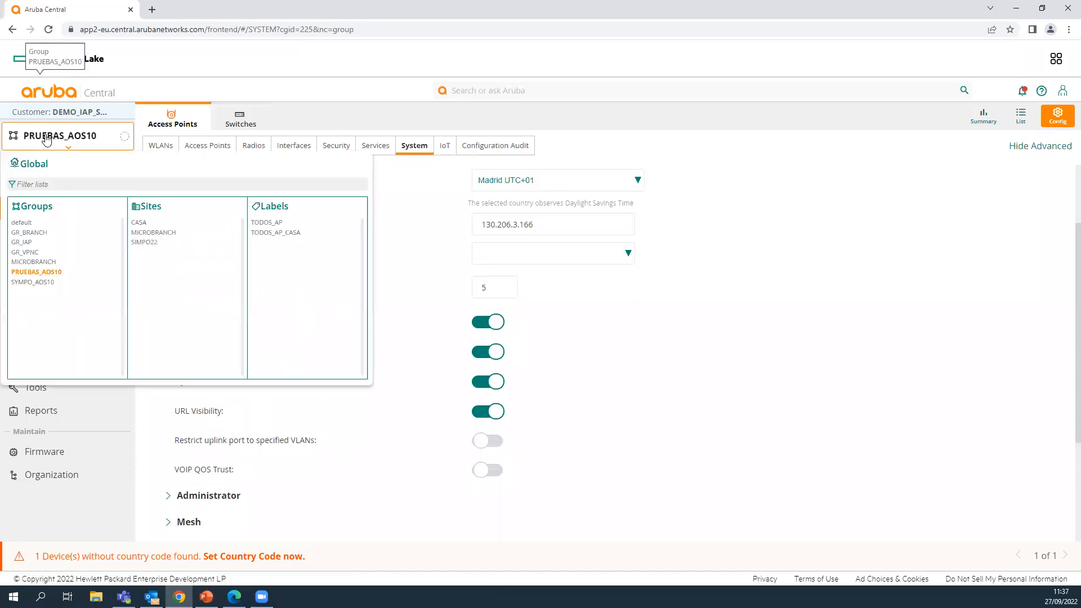
pyautogui.click(20, 242)
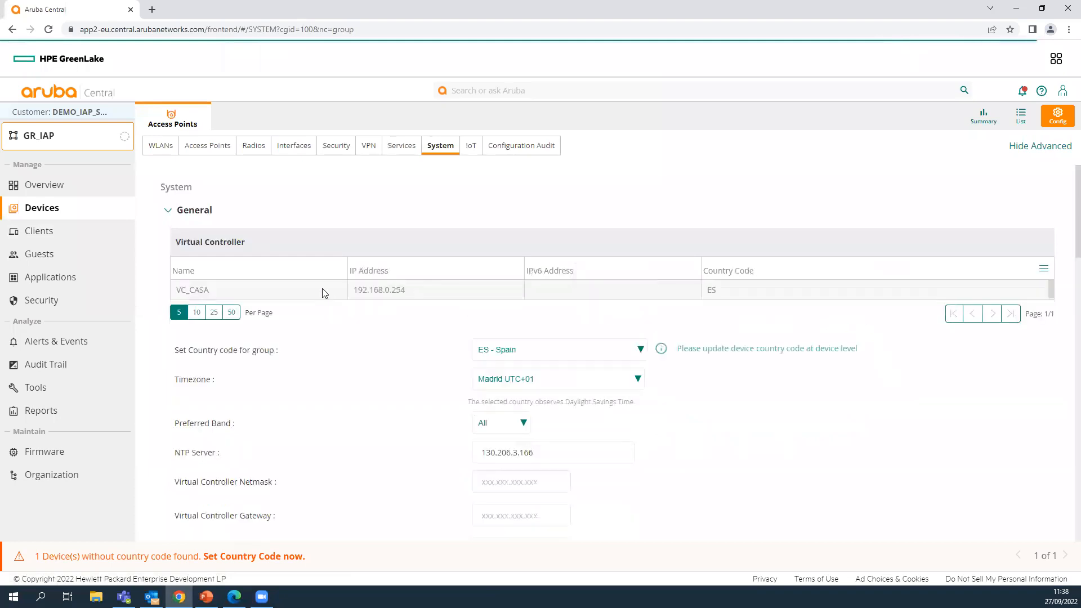
pyautogui.click(887, 292)
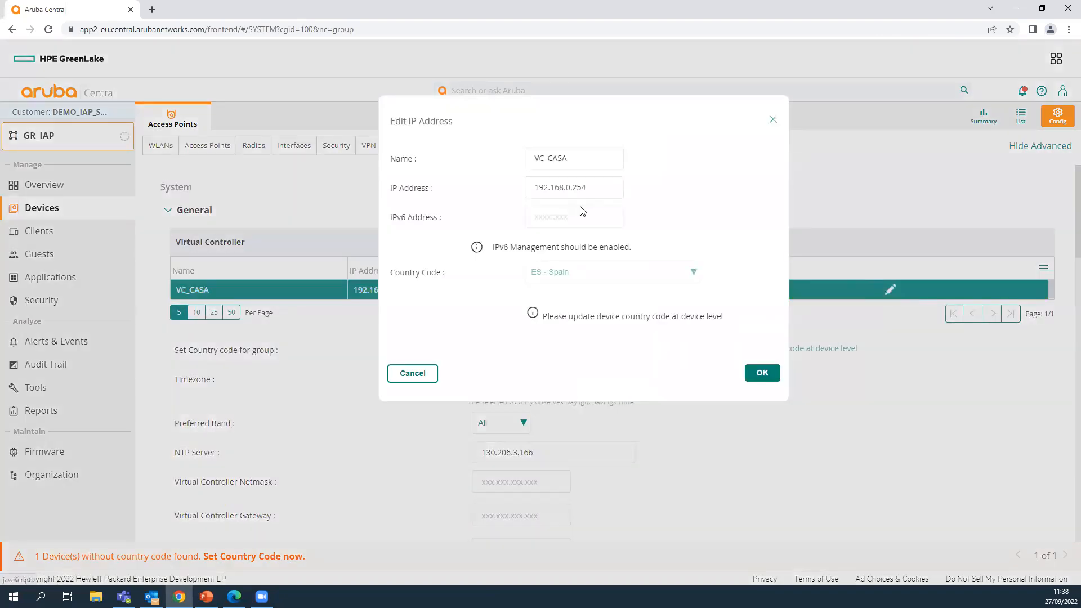
pyautogui.click(772, 119)
pyautogui.scroll(-3, 414, 344)
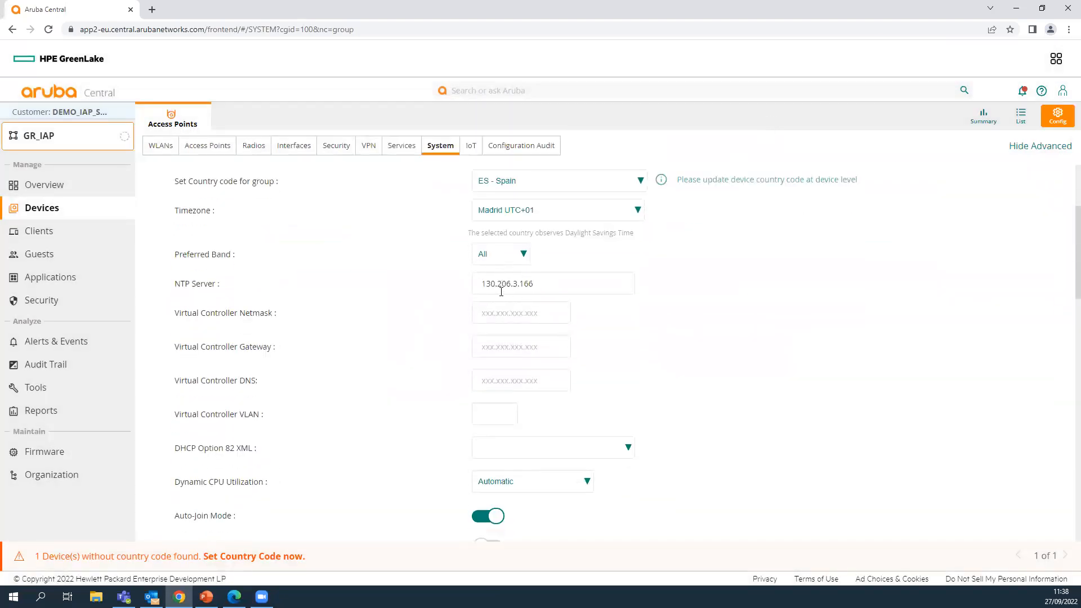
pyautogui.scroll(-4, 450, 318)
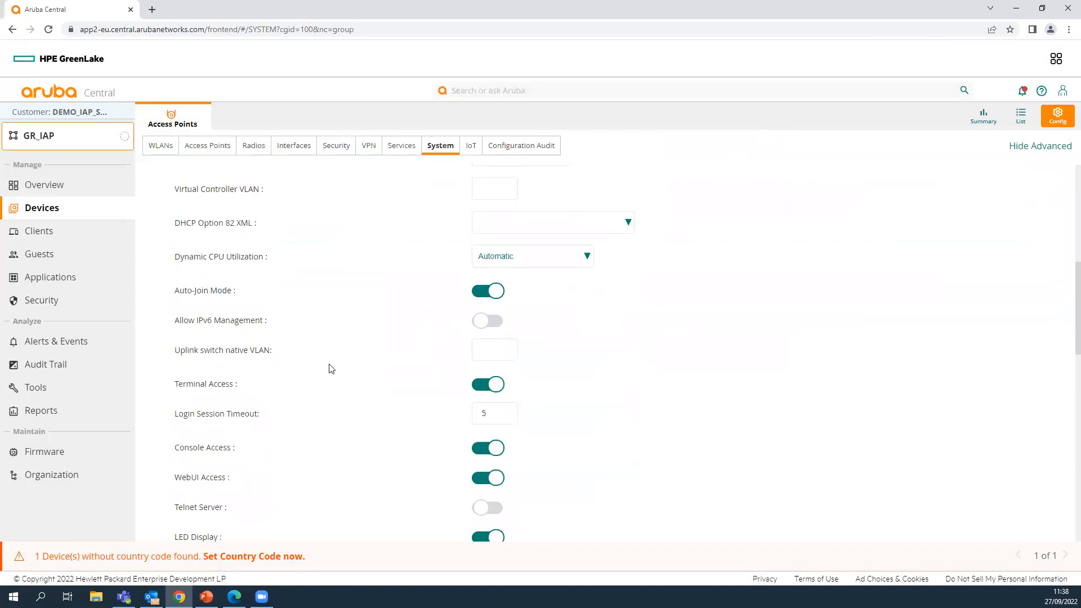
pyautogui.scroll(-2, 315, 388)
pyautogui.scroll(-4, 283, 429)
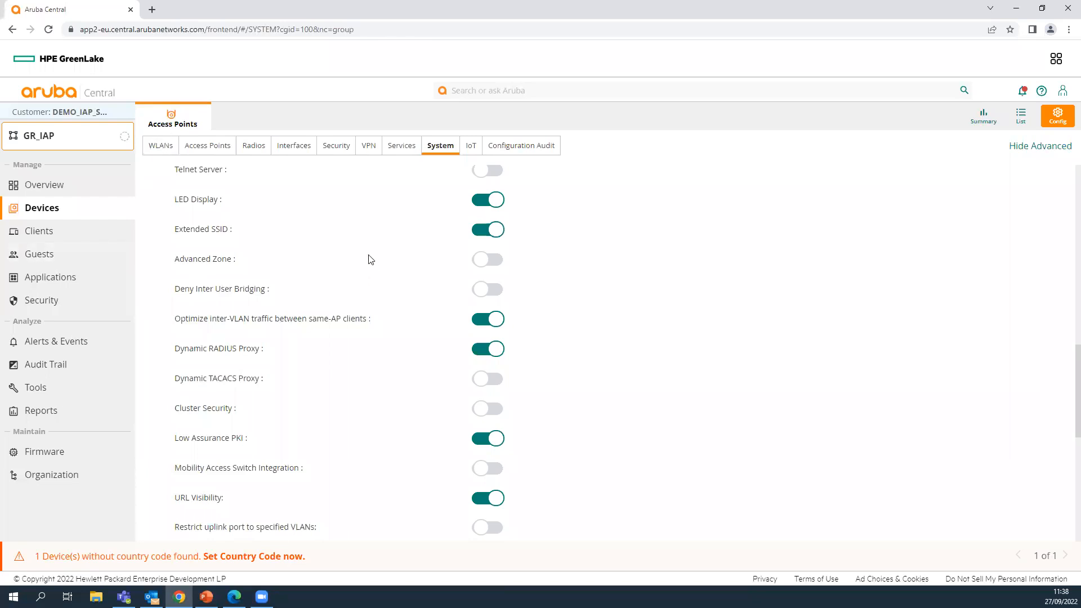
pyautogui.scroll(10, 369, 275)
pyautogui.scroll(3, 369, 278)
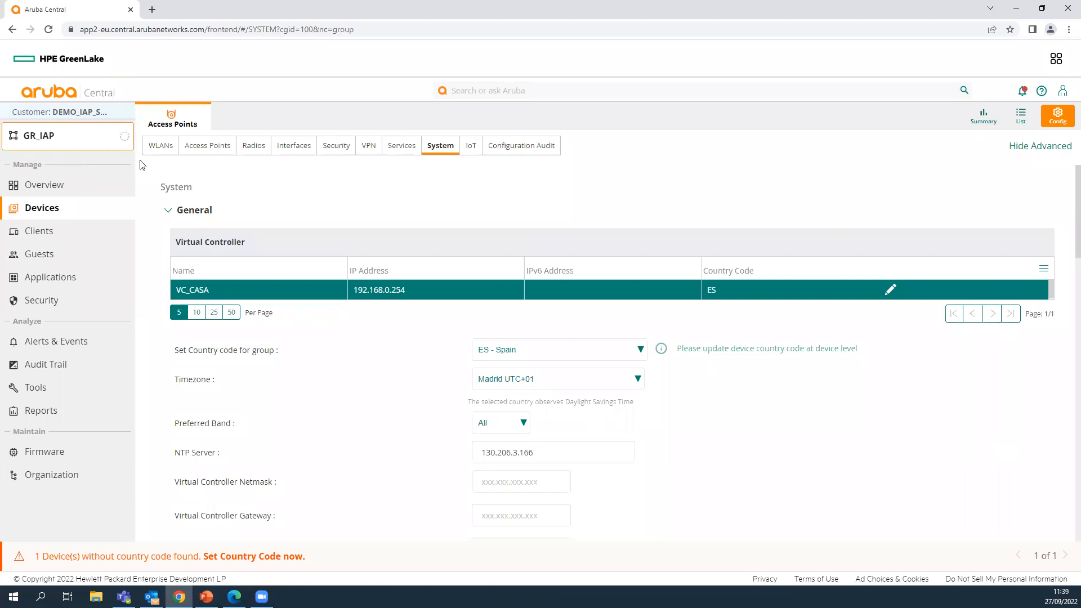
# - Show GR_IAP's access points AP-1 and AP-2 (VC), checking its configuration along the way
pyautogui.click(57, 148)
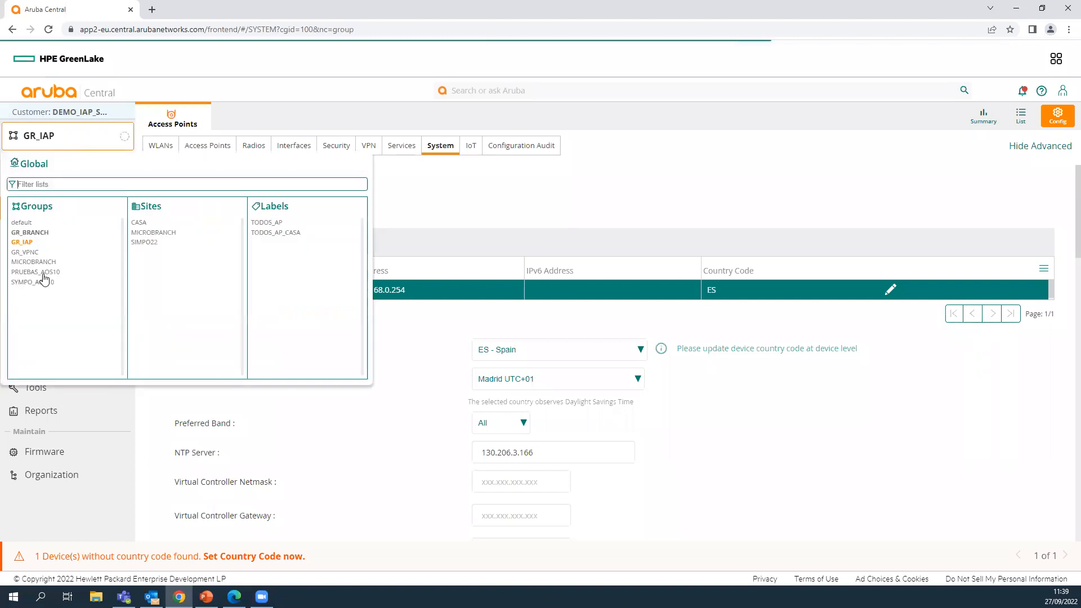
pyautogui.click(23, 242)
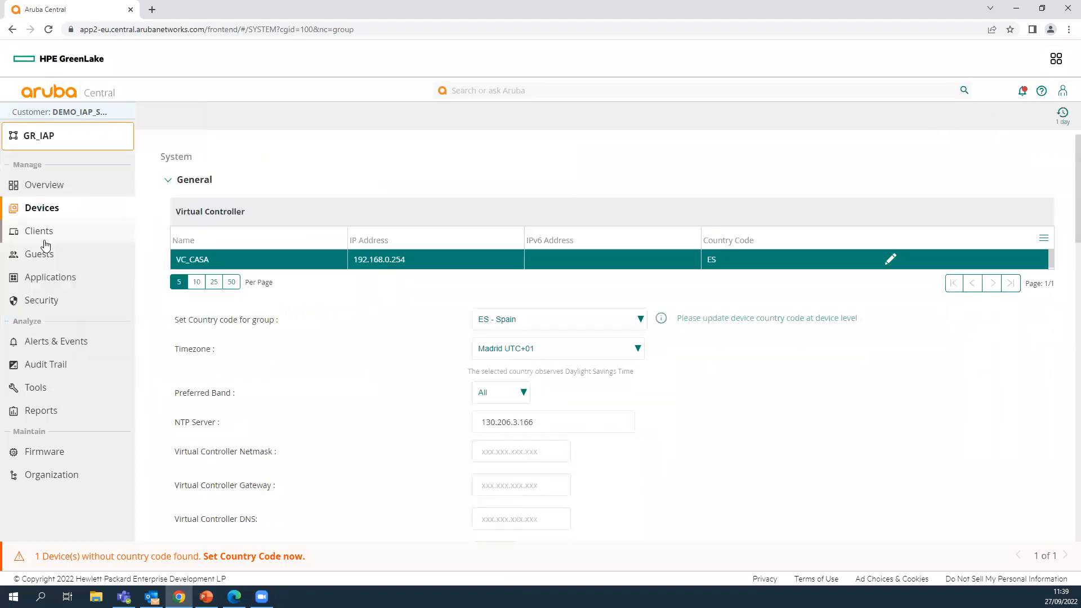
pyautogui.click(41, 209)
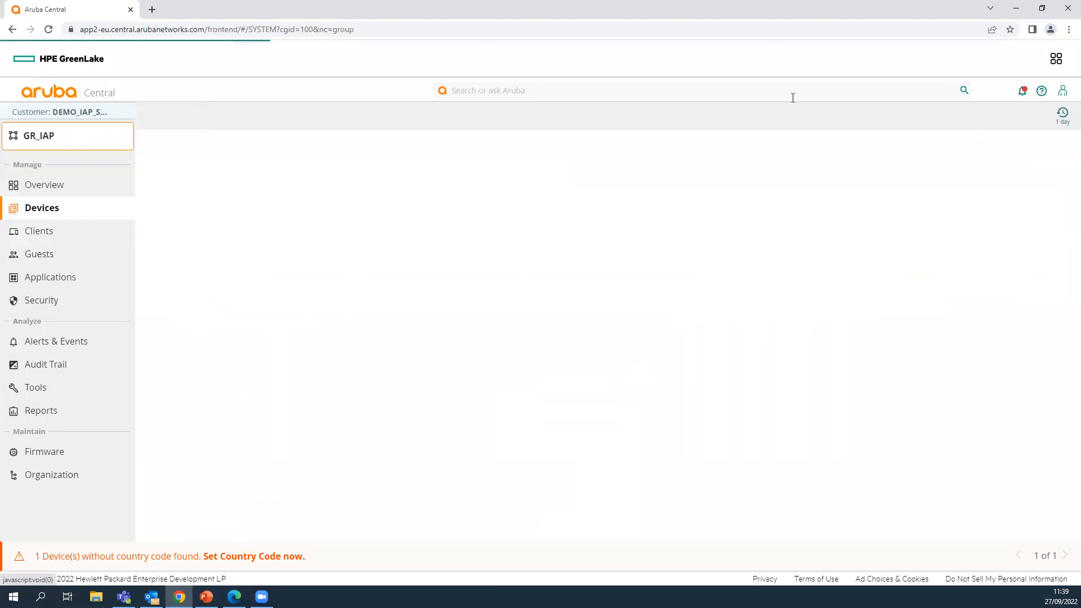
pyautogui.click(1020, 119)
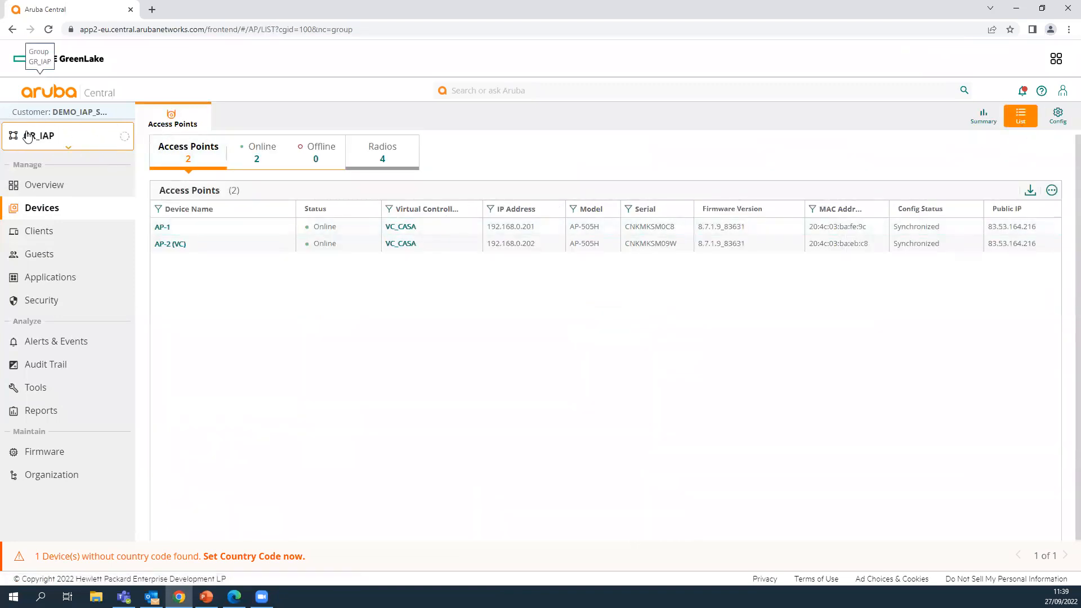
pyautogui.click(1065, 121)
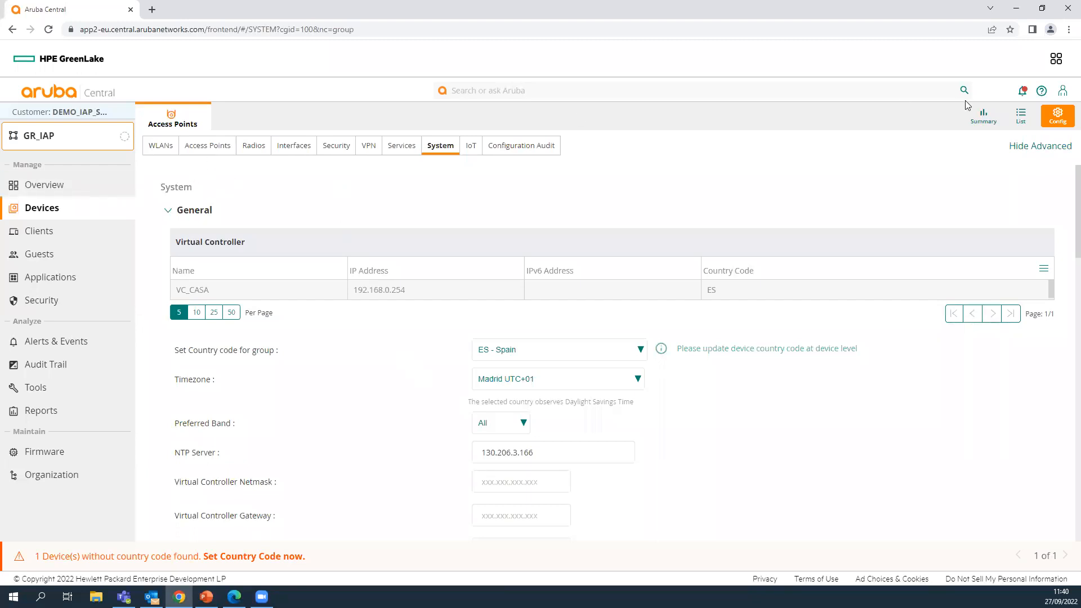
pyautogui.click(1022, 117)
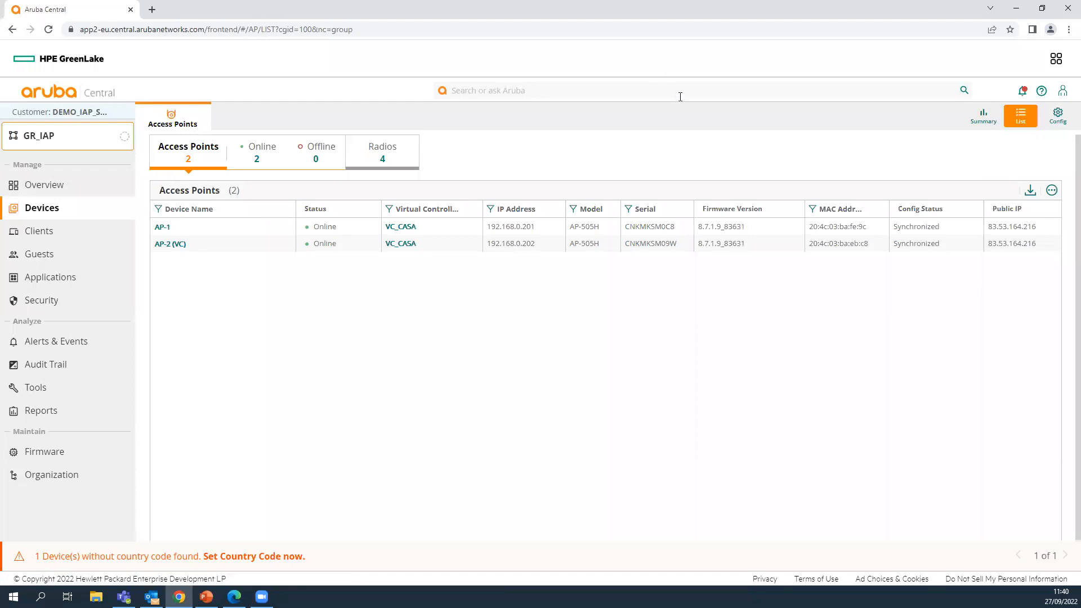
# - Filter to VC_CASA, check its WLANs, then open AP-1's summary
pyautogui.click(401, 227)
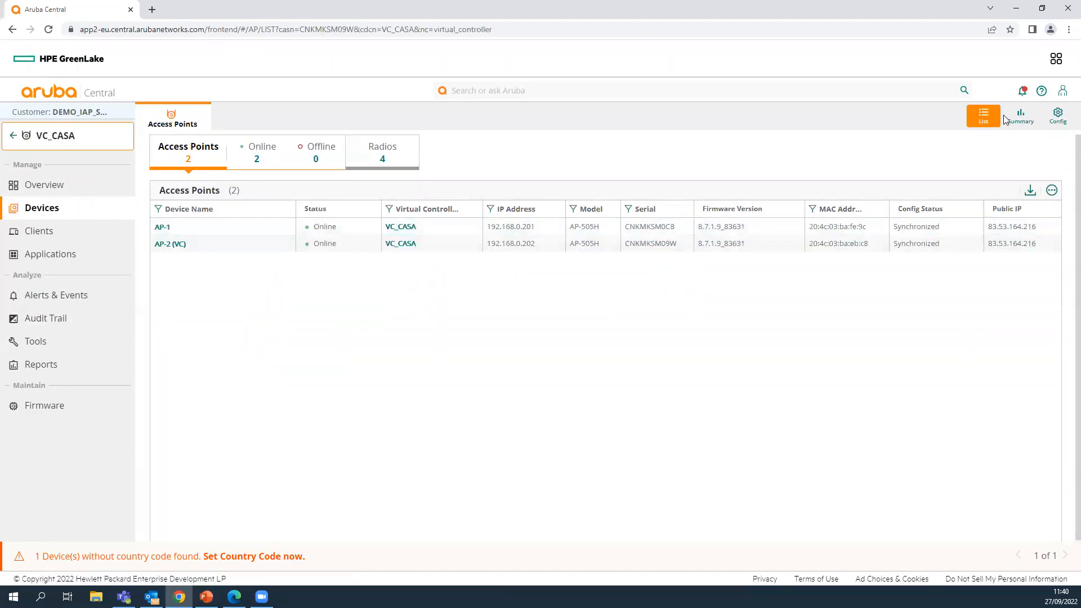
pyautogui.click(1057, 116)
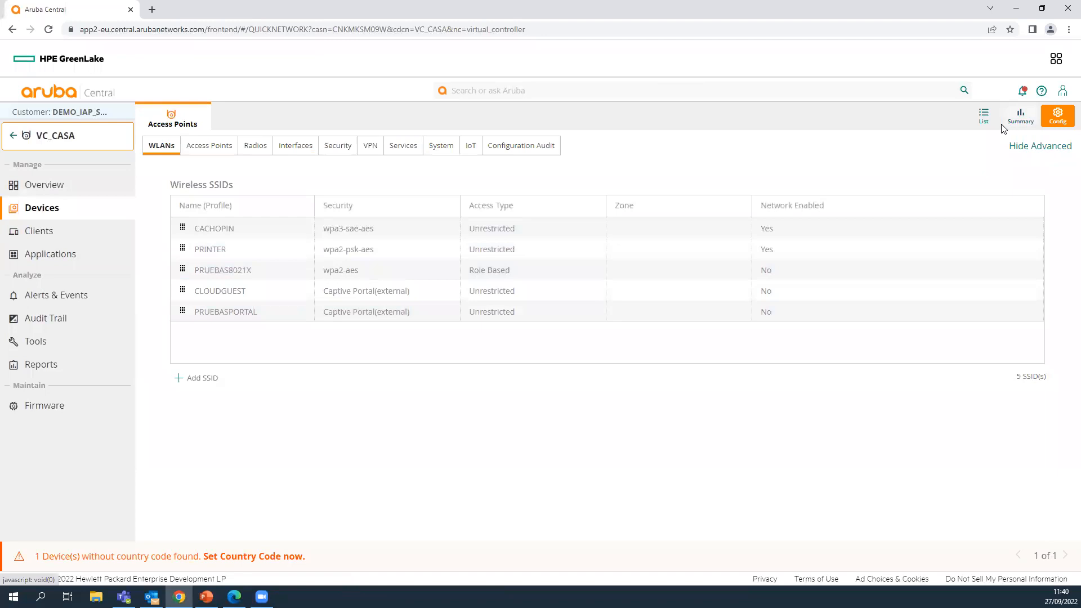
pyautogui.click(982, 119)
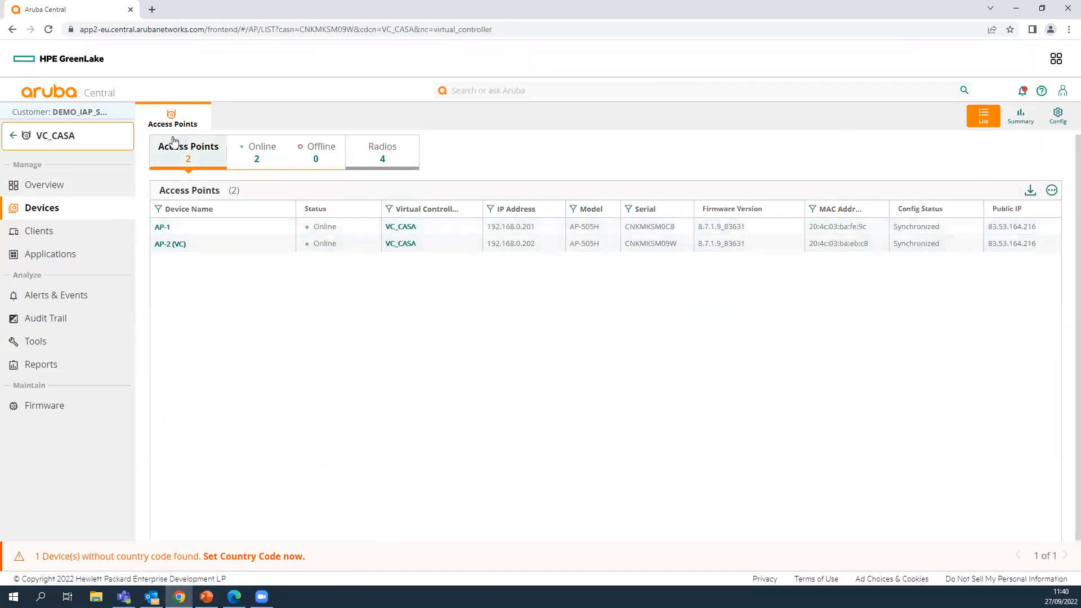
pyautogui.click(162, 227)
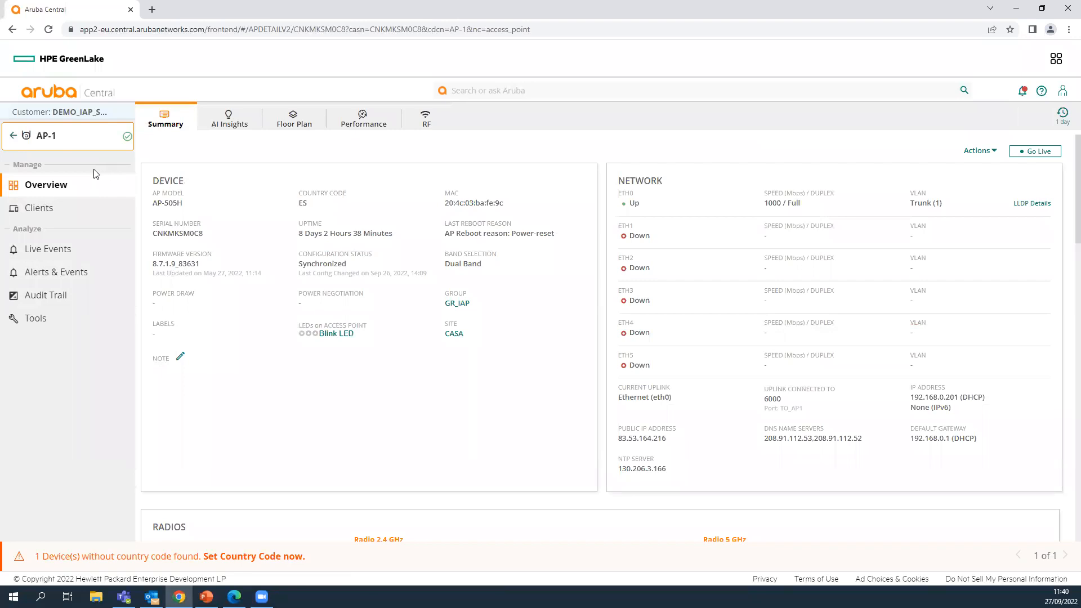
# - Switch to PRUEBAS_AOS10, check its WLAN settings, and pick out the AP1-AOS10 row
pyautogui.click(62, 146)
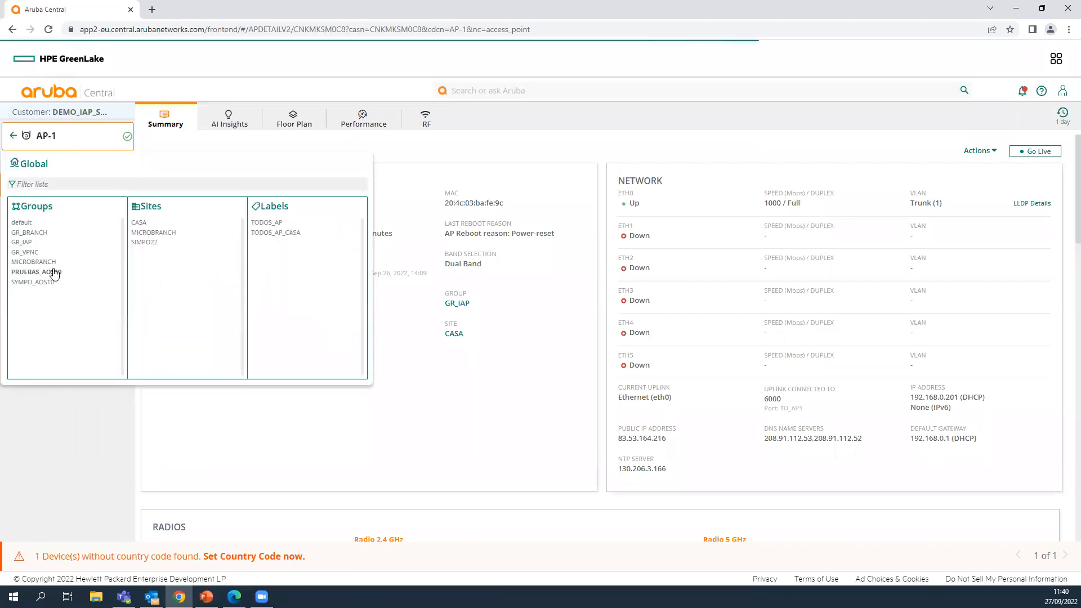
pyautogui.click(57, 273)
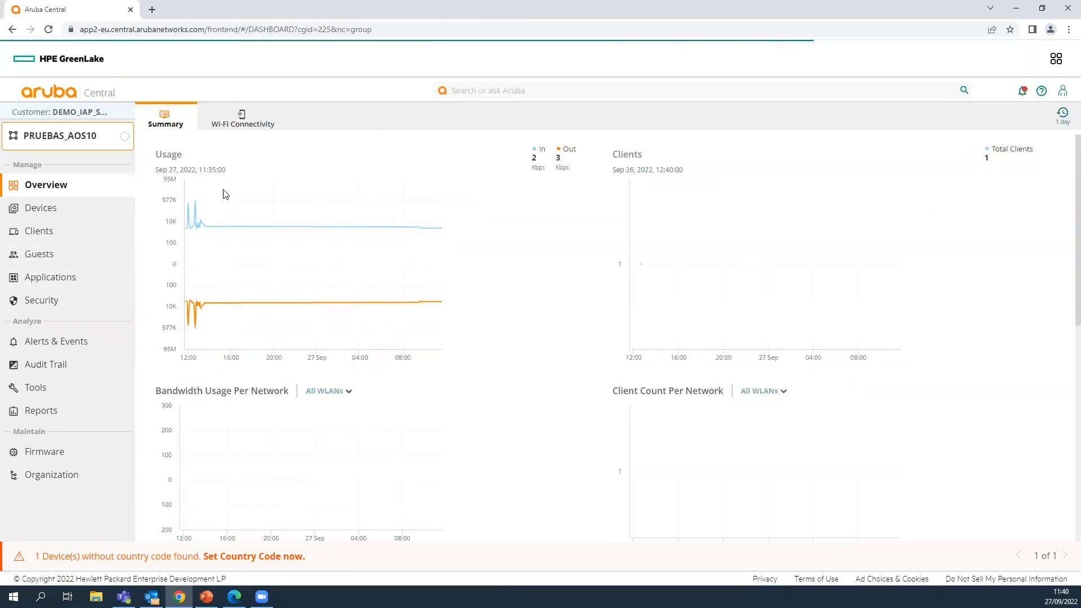
pyautogui.click(54, 210)
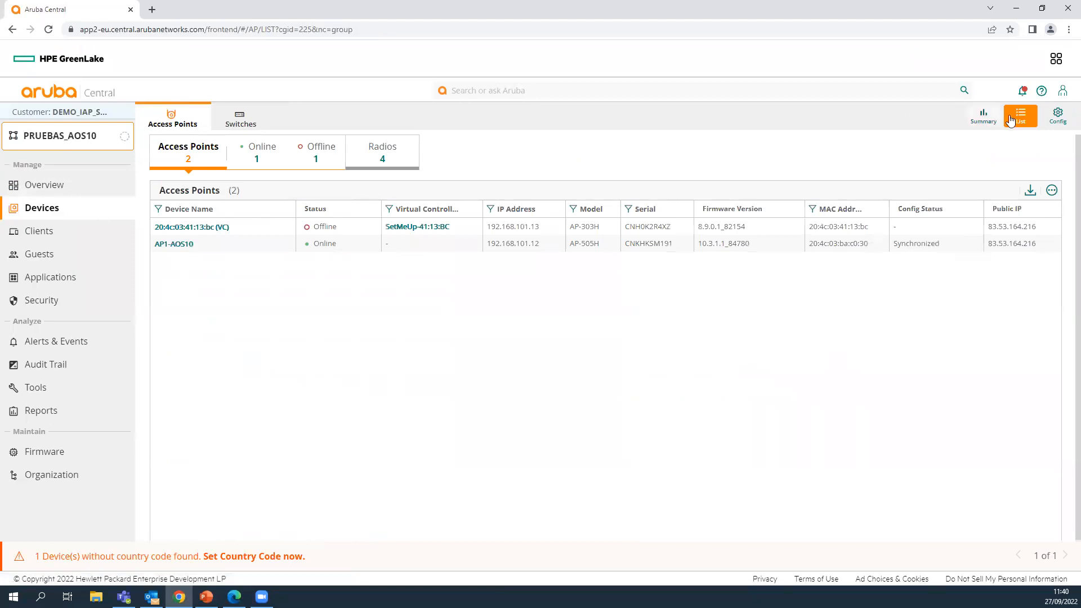
pyautogui.click(1058, 118)
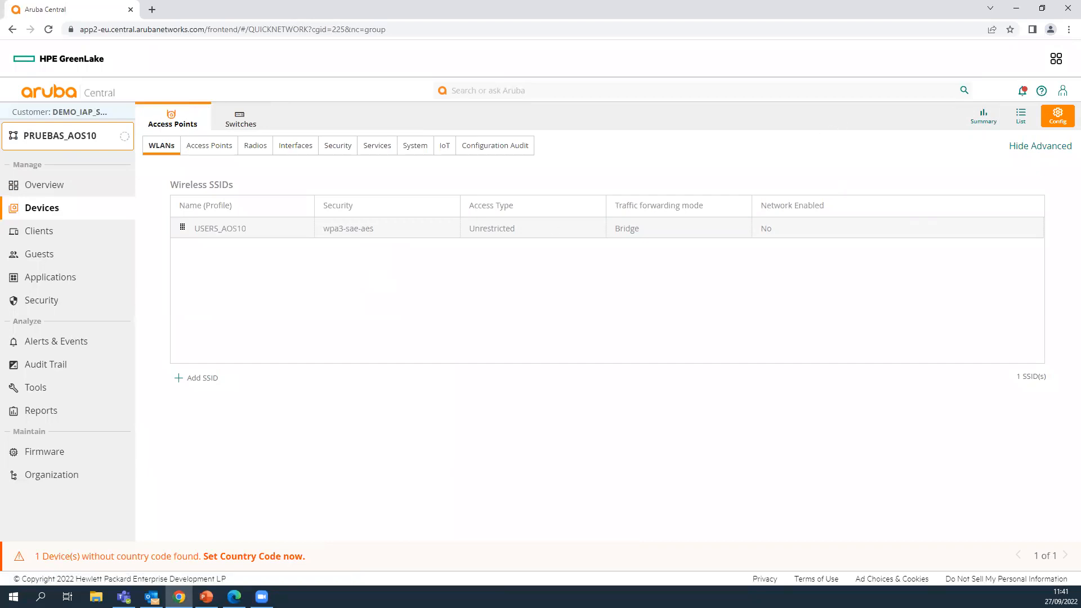
pyautogui.click(1020, 115)
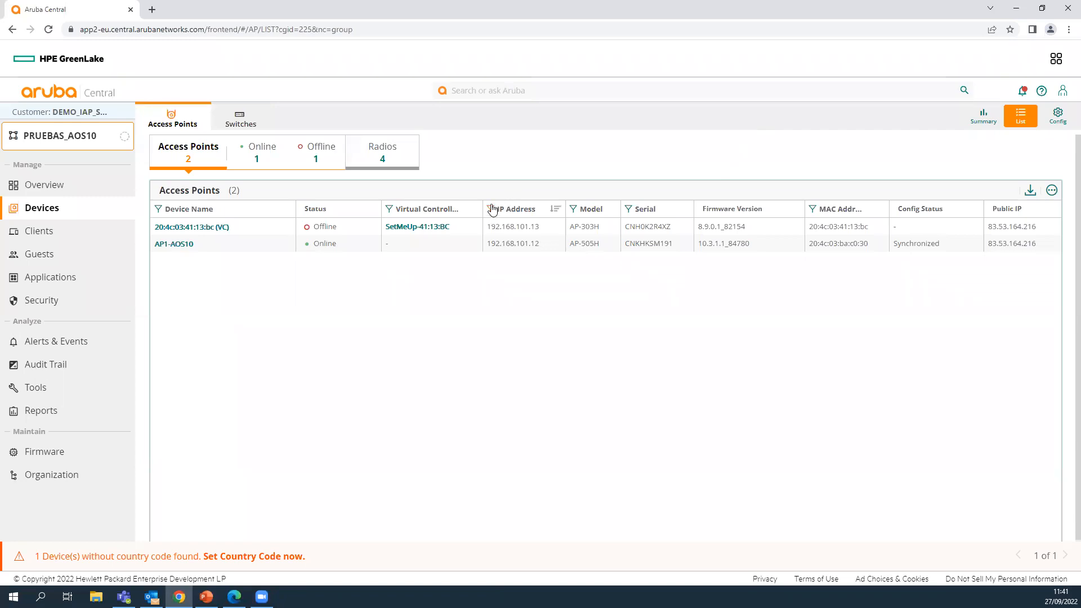
pyautogui.click(405, 246)
# - Open AP1-AOS10's configuration to see the USERS_AOS10 wpa3-sae-aes SSID
pyautogui.click(175, 246)
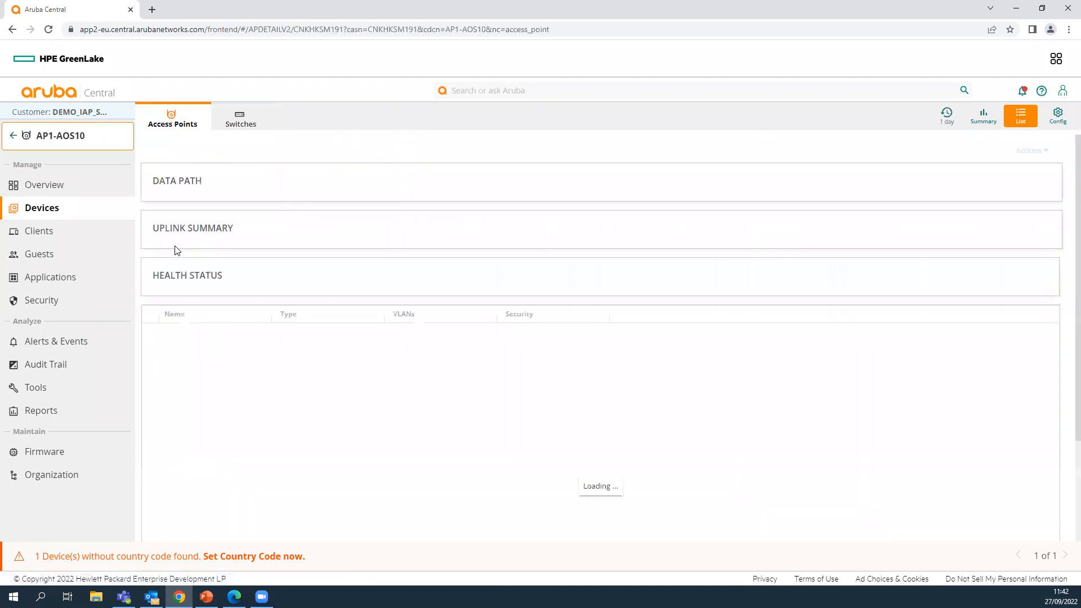
pyautogui.click(55, 217)
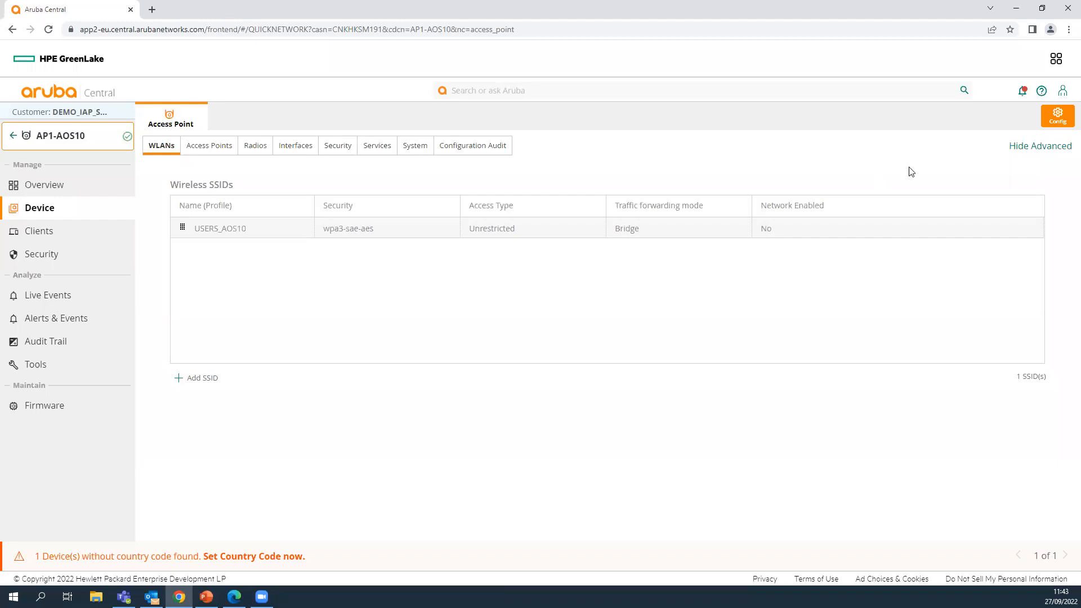
# - Open PRUEBAS_AOS10's access point configuration, then present PowerPoint slide 15 'SSID Corporativo/GUEST'
pyautogui.click(12, 139)
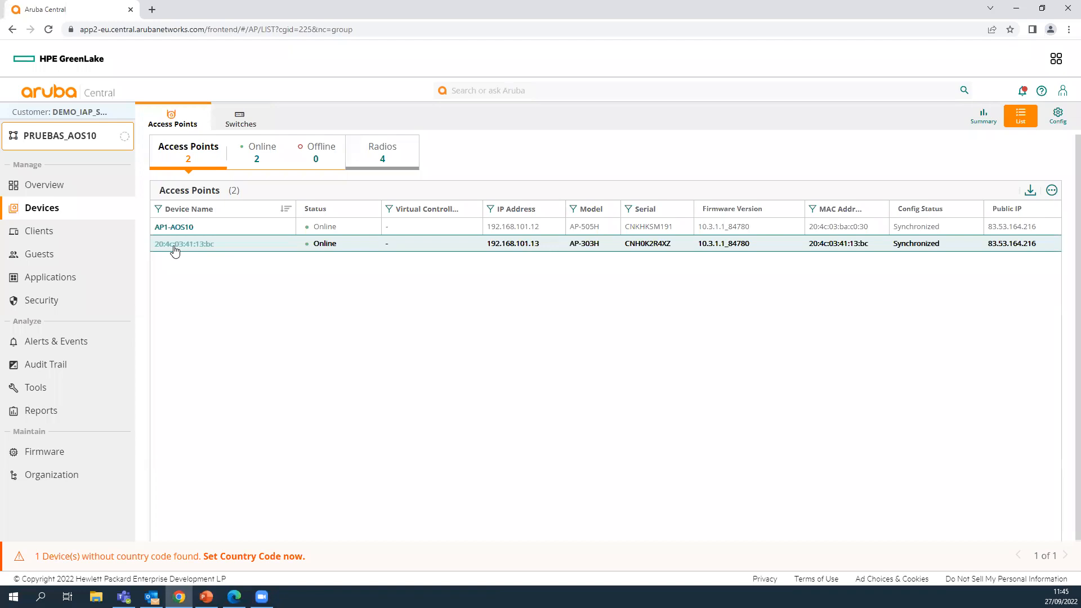
pyautogui.click(1059, 117)
pyautogui.click(206, 596)
pyautogui.click(128, 506)
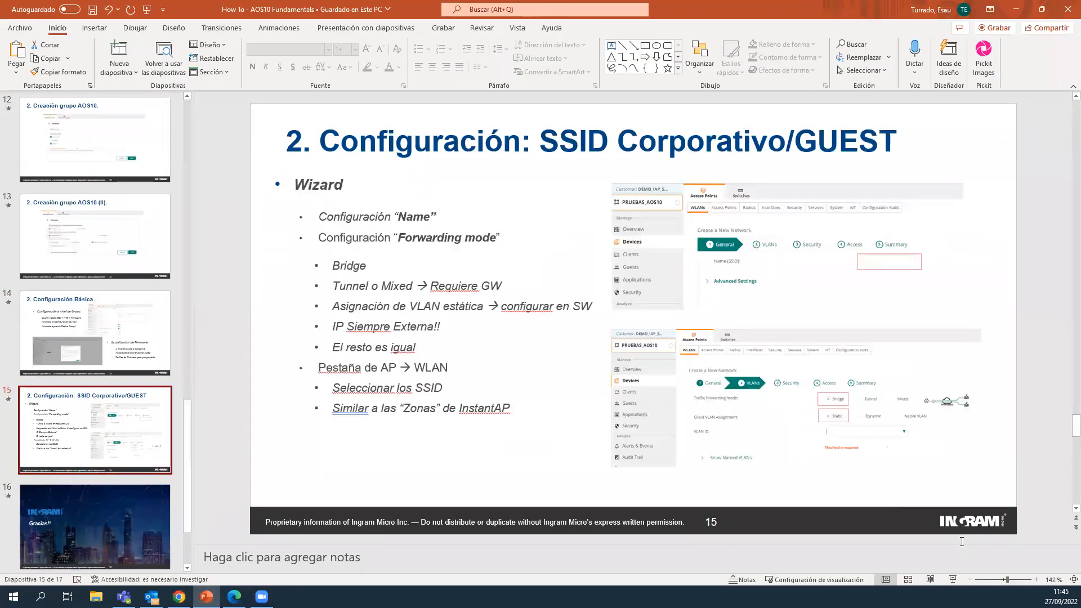
pyautogui.click(952, 579)
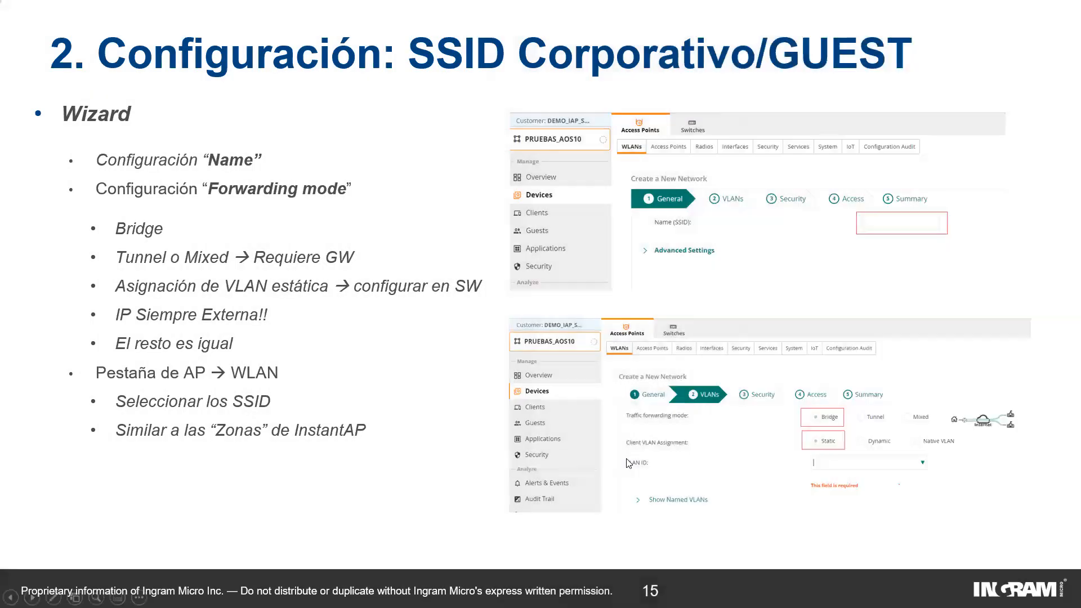
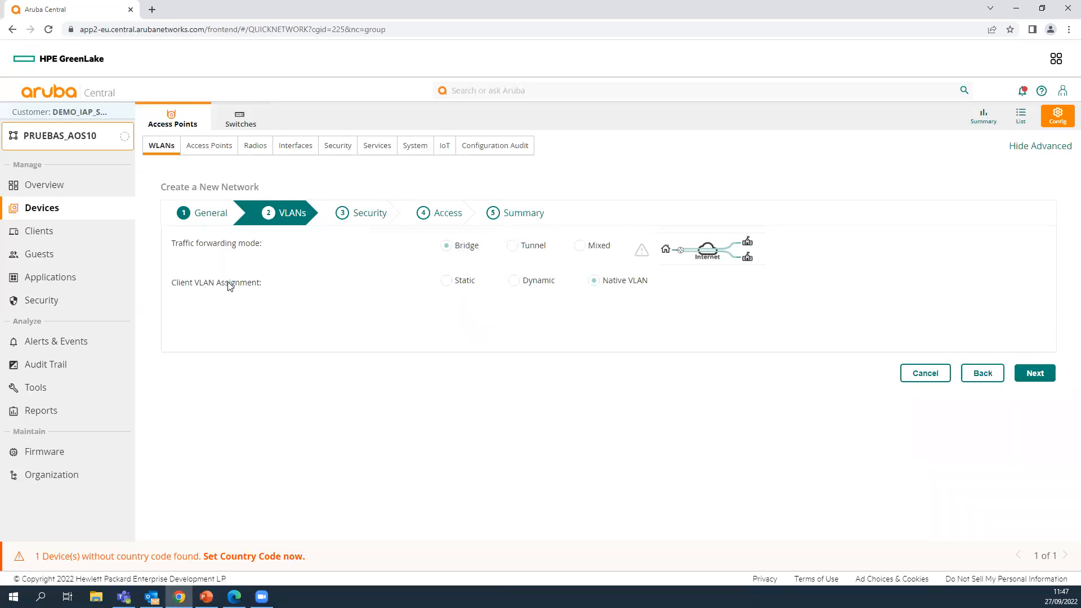
# - Give the new network a static client VLAN of 130, replacing the default VLAN 1
pyautogui.click(441, 286)
pyautogui.press('BackSpace')
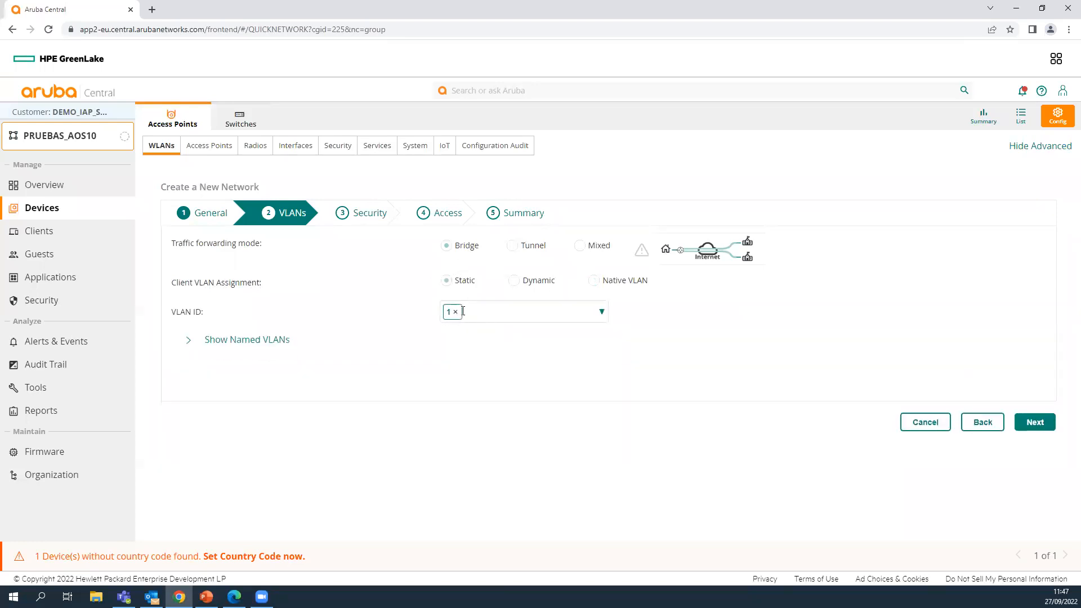
pyautogui.write('130')
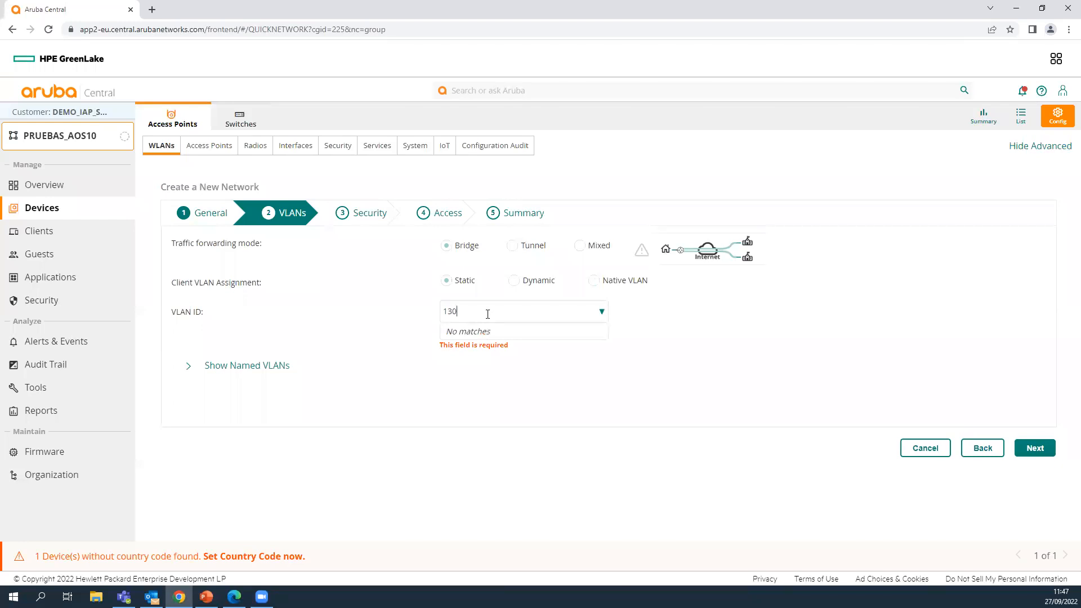
pyautogui.press('Return')
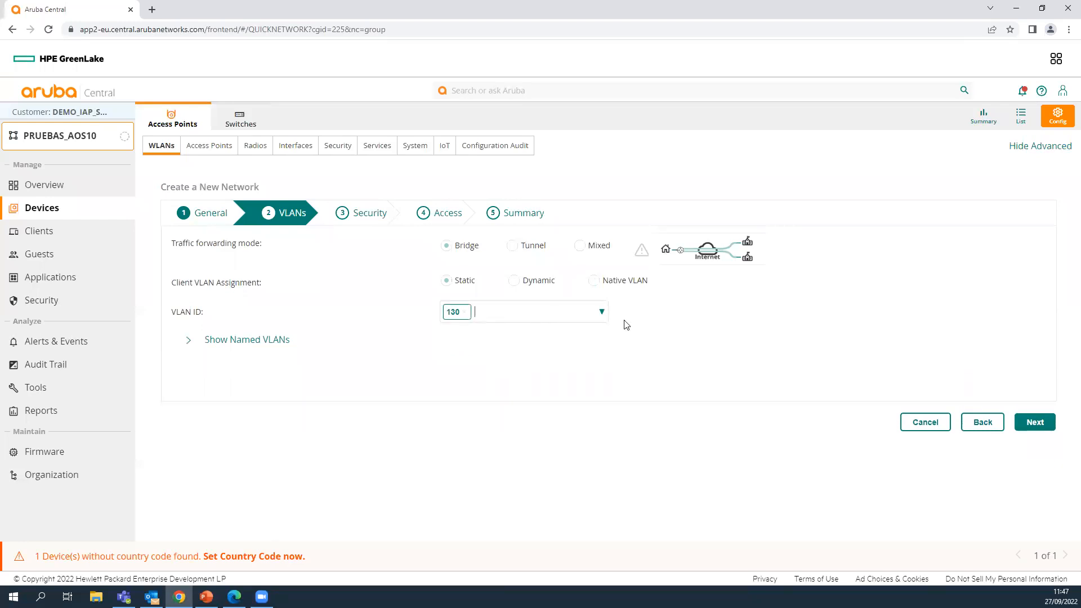
pyautogui.click(1033, 422)
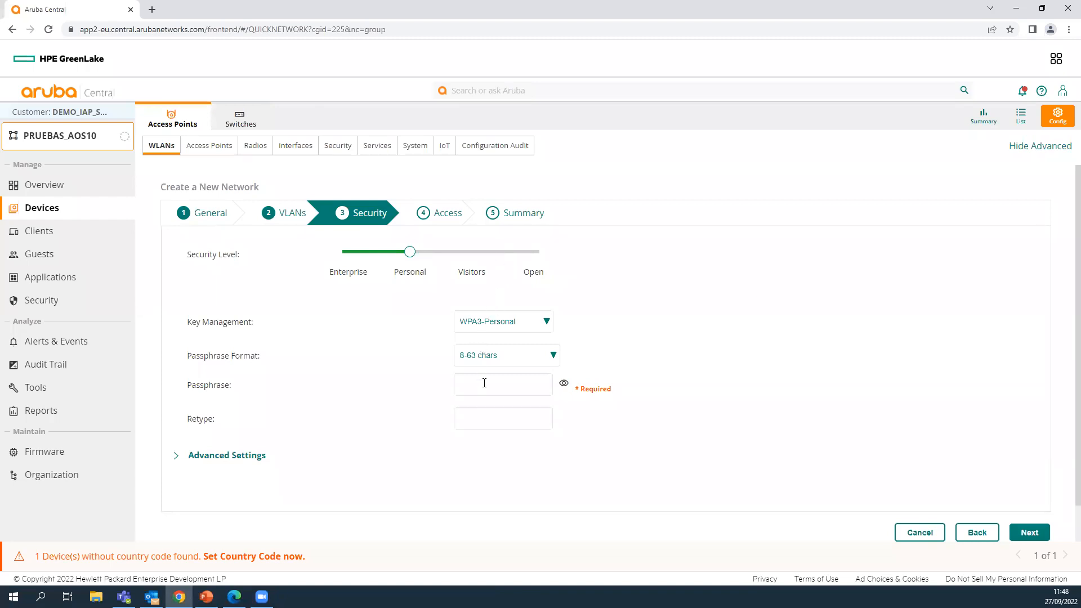
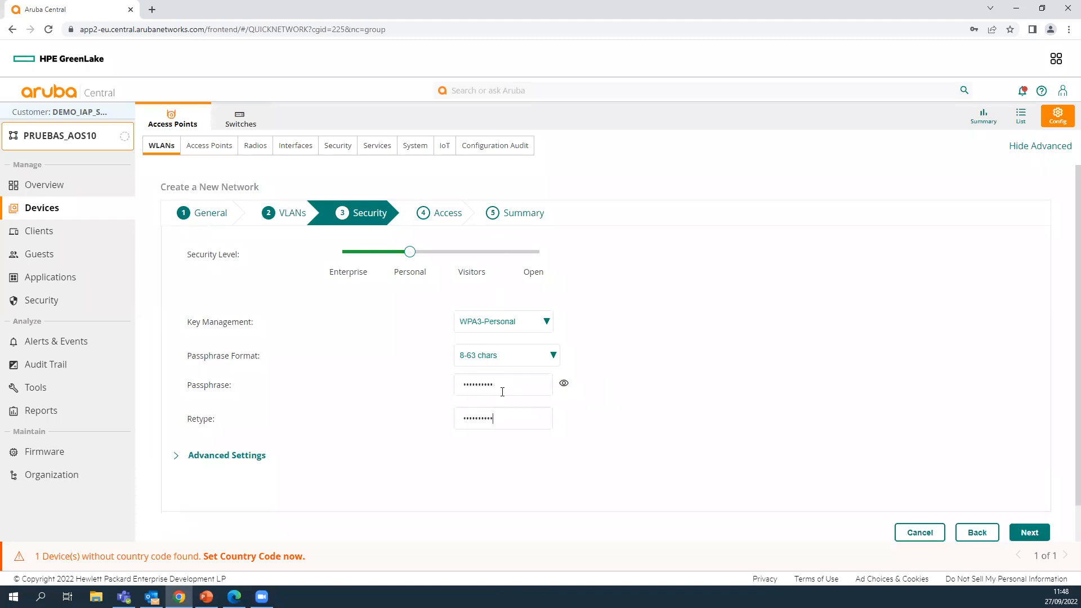
# - Enter the WPA3-Personal passphrase in both passphrase fields and continue
pyautogui.click(1024, 532)
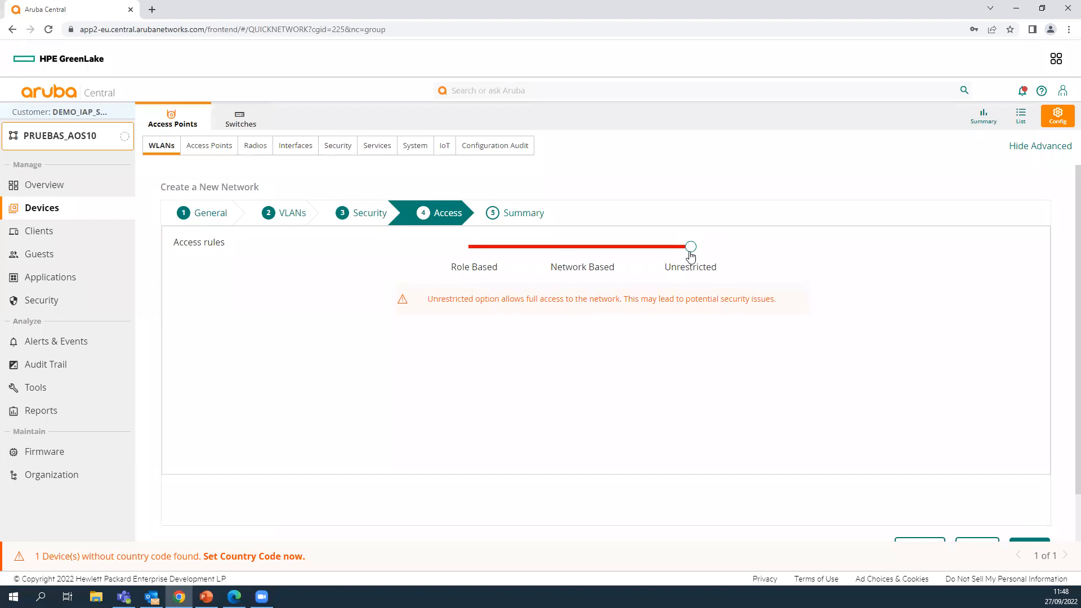
# - Compare the access rule options, keep Unrestricted, and finish TEST_AOS10, acknowledging the success message
pyautogui.click(597, 251)
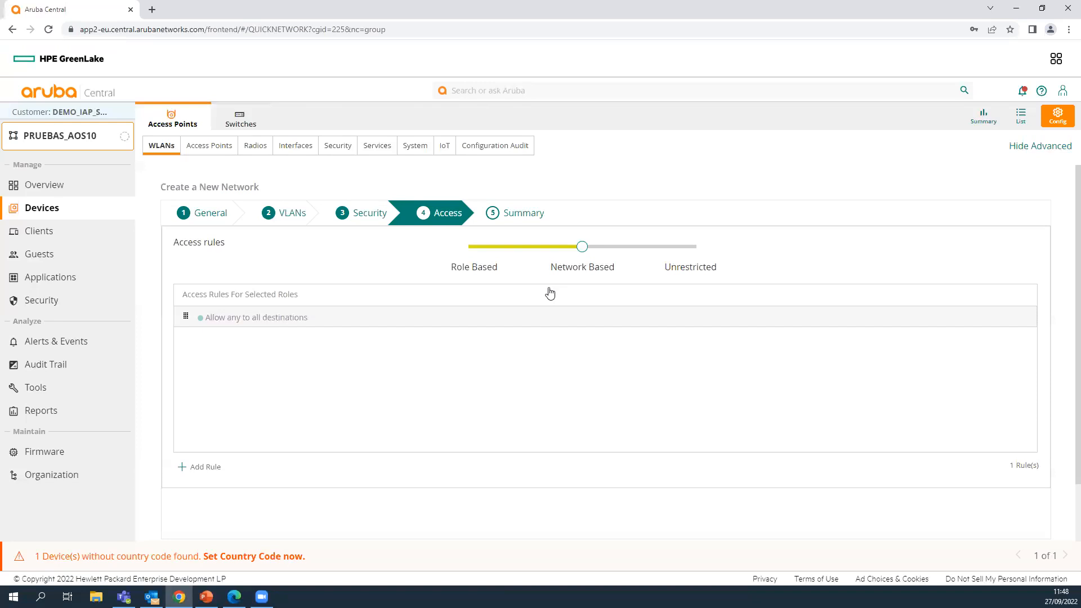
pyautogui.click(477, 249)
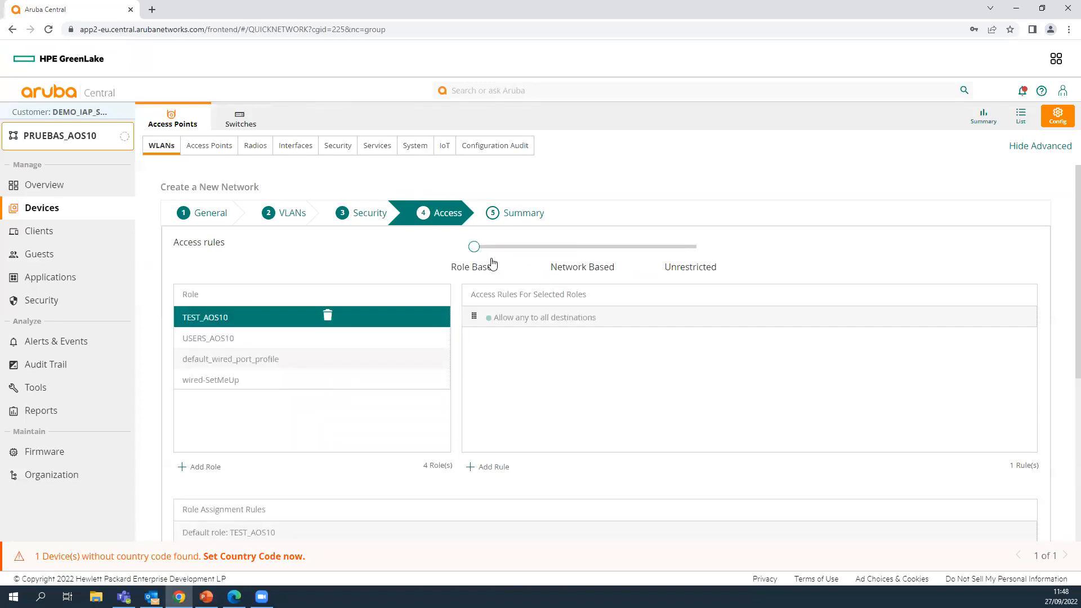
pyautogui.click(690, 250)
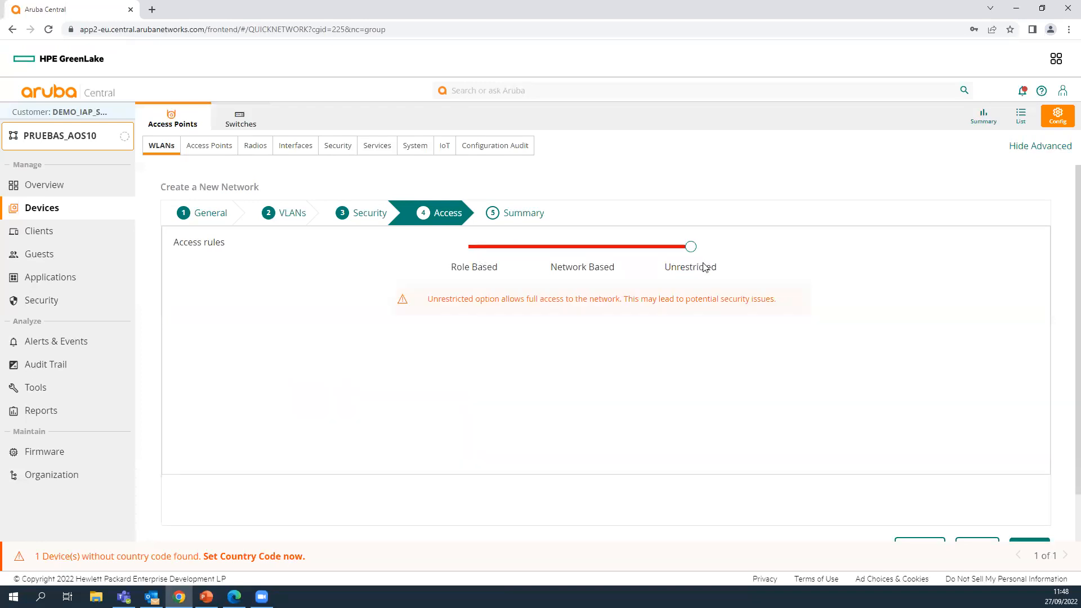
pyautogui.scroll(-1, 1022, 454)
pyautogui.click(1024, 492)
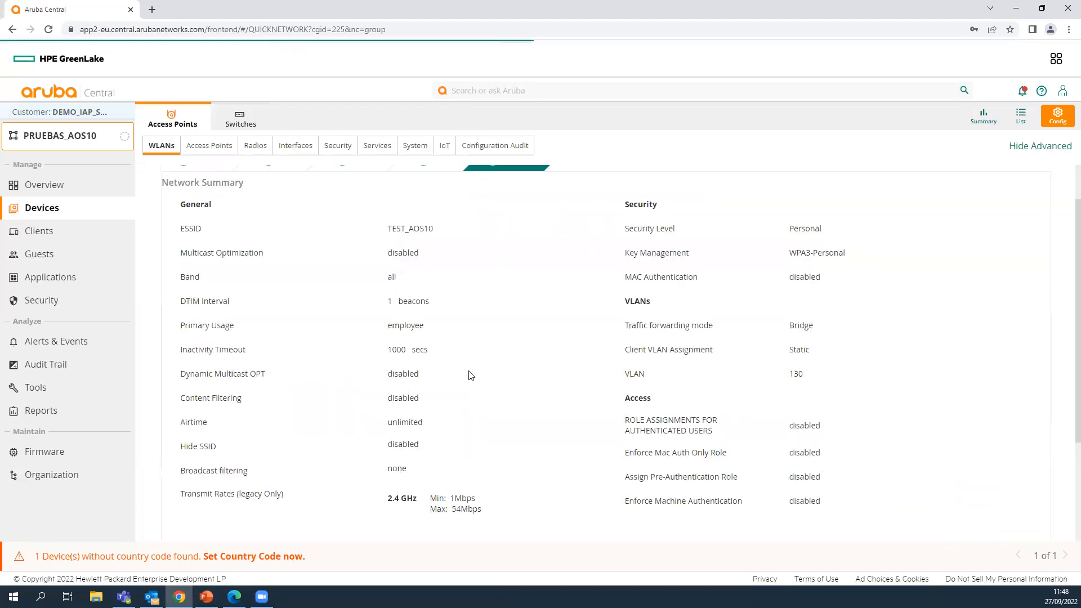
pyautogui.scroll(-2, 1008, 479)
pyautogui.click(1022, 491)
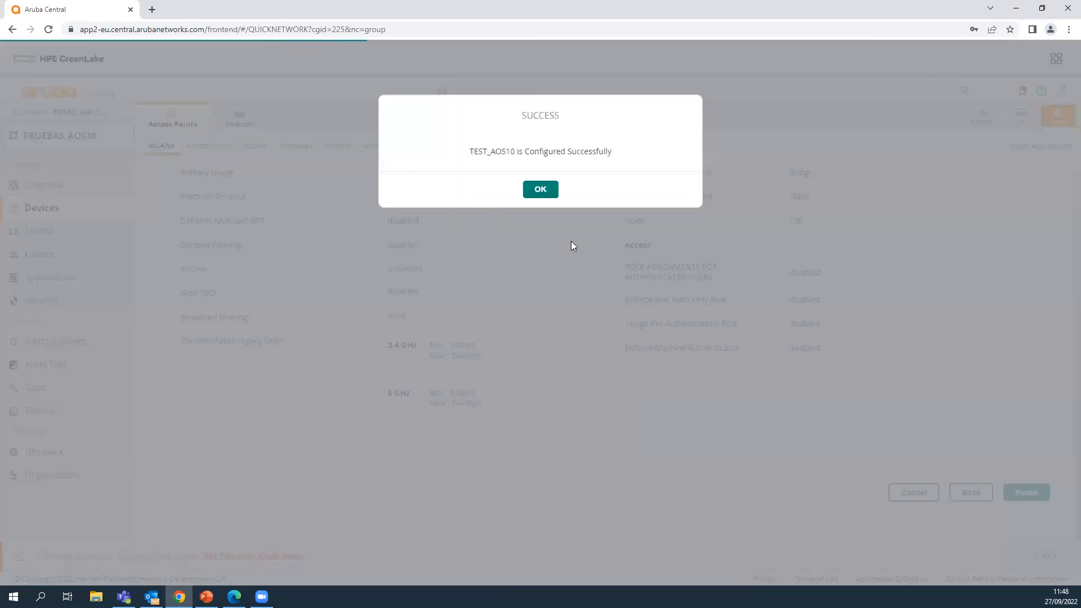
pyautogui.click(541, 189)
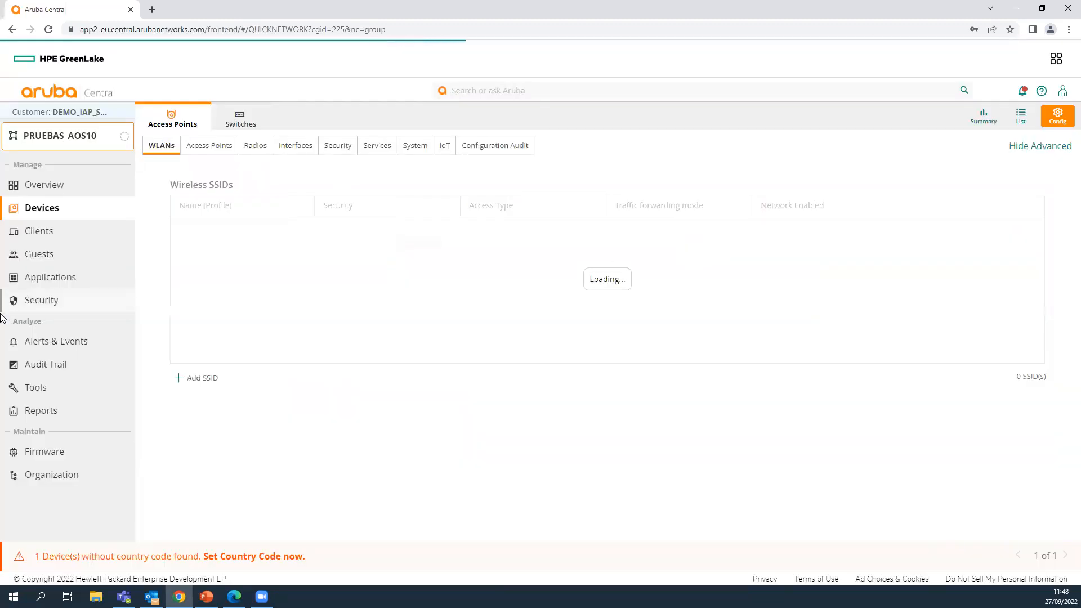
# - Add another wireless network named GUEST_AOS10
pyautogui.click(181, 380)
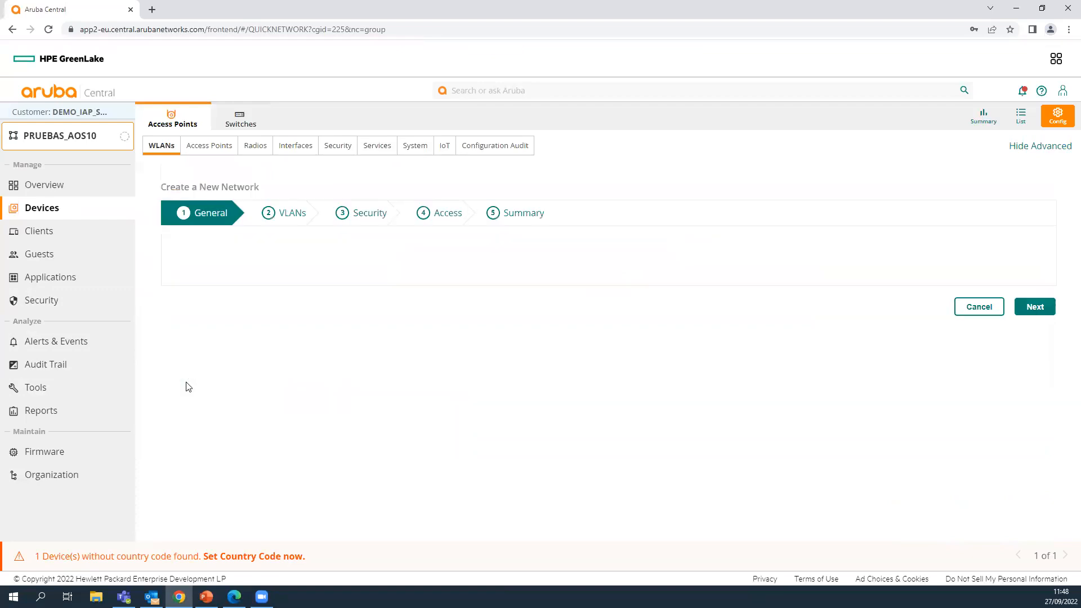
pyautogui.click(466, 251)
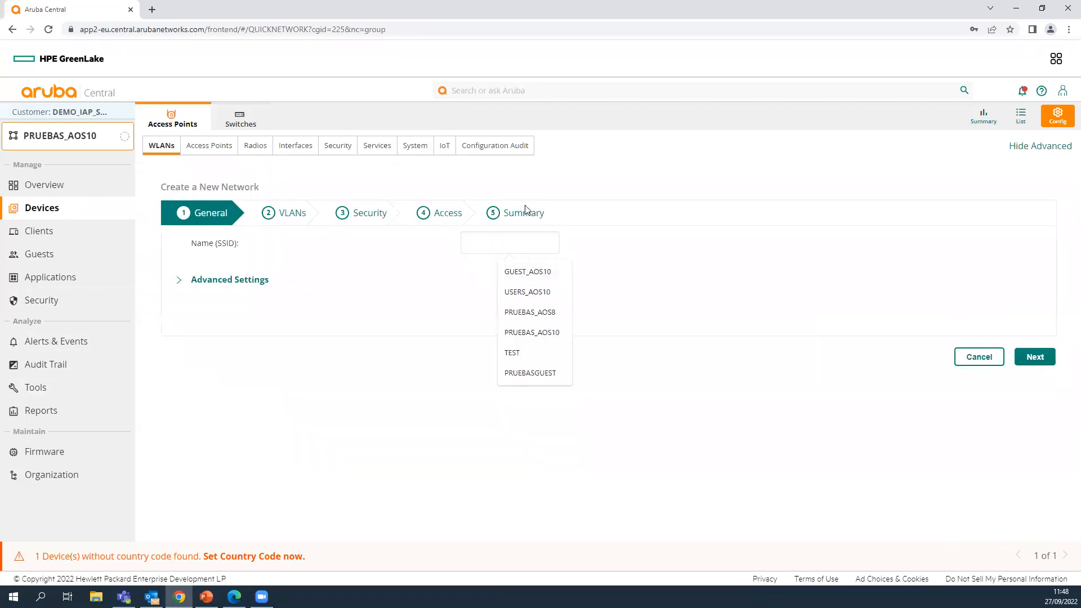
pyautogui.click(545, 272)
pyautogui.click(1037, 358)
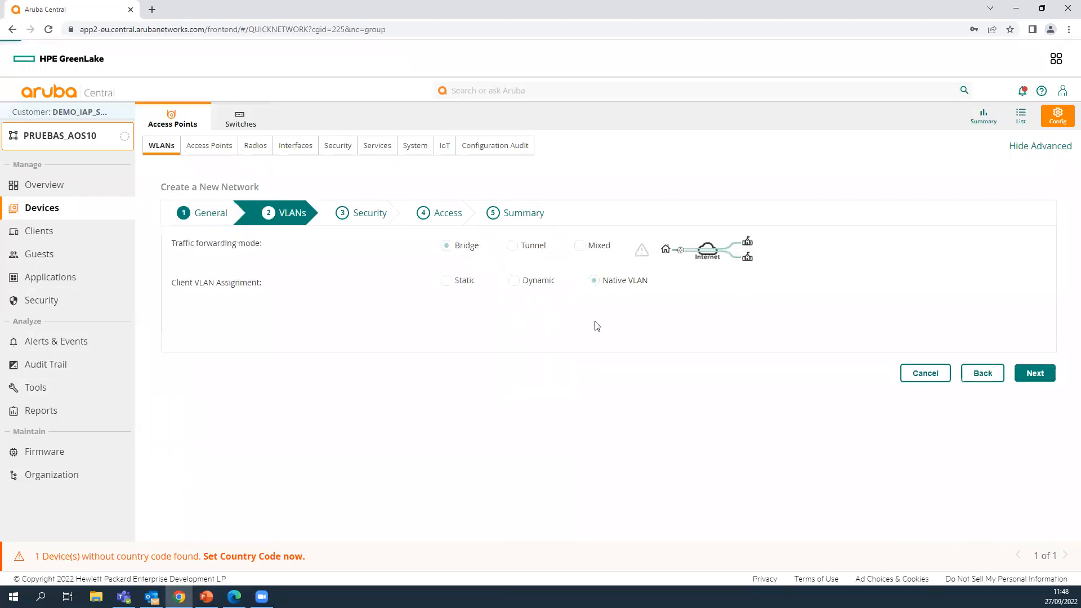
# - Assign the network static VLAN 140, correcting a mistaken 150 entry
pyautogui.click(460, 282)
pyautogui.click(506, 303)
pyautogui.write('150')
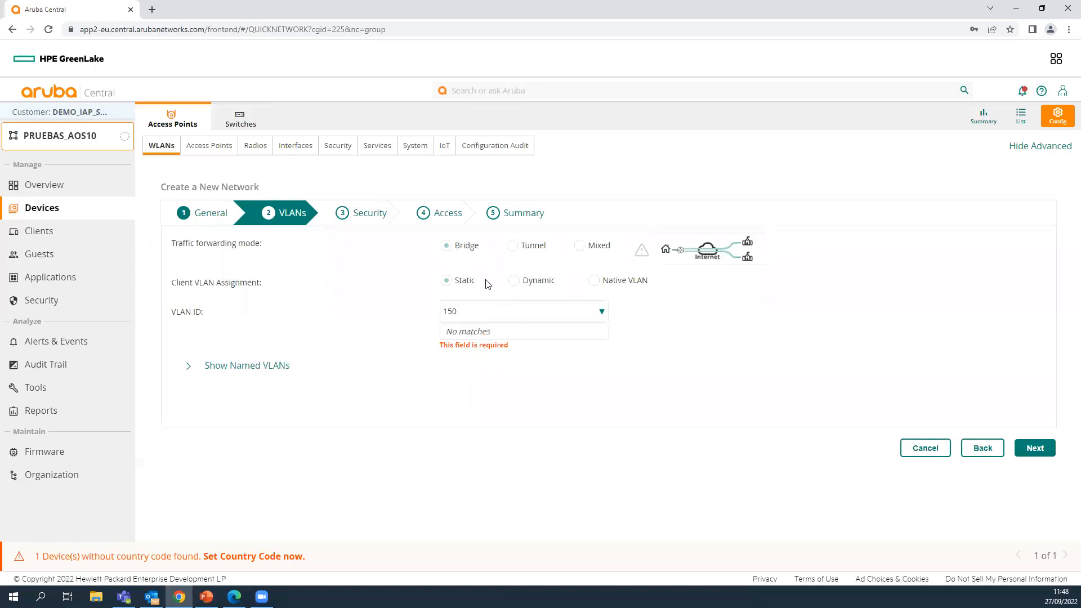
pyautogui.press('Return')
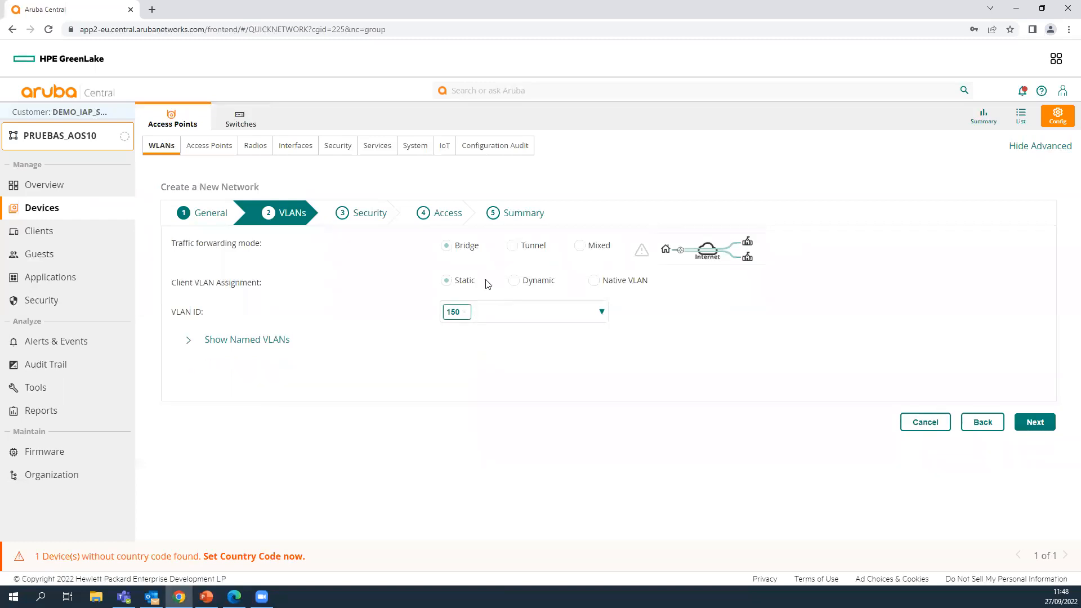
pyautogui.press('BackSpace')
pyautogui.press('BackSpace')
pyautogui.write('14')
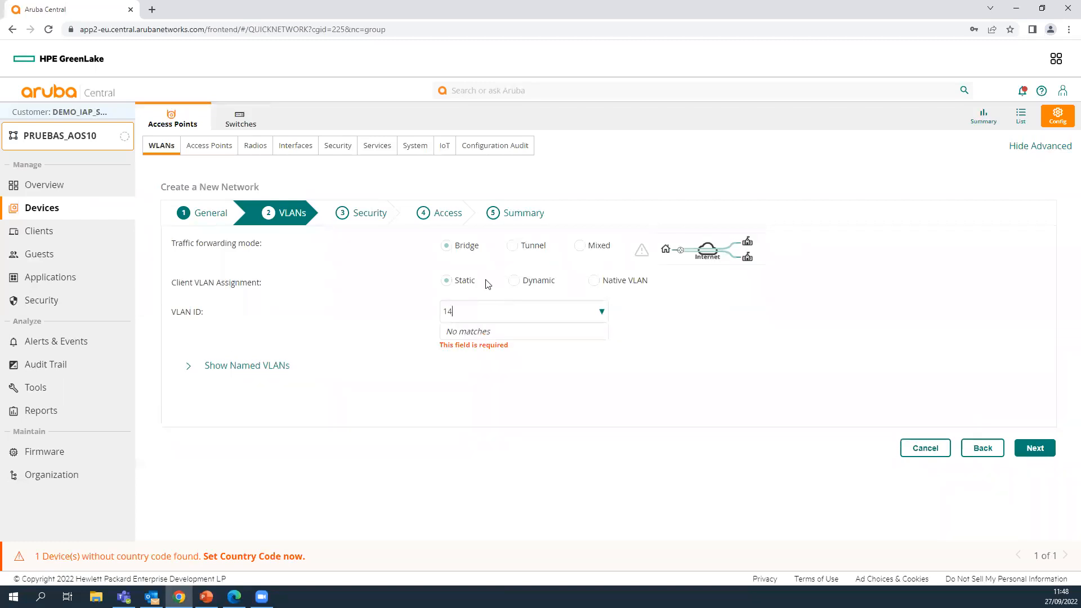
pyautogui.press('Return')
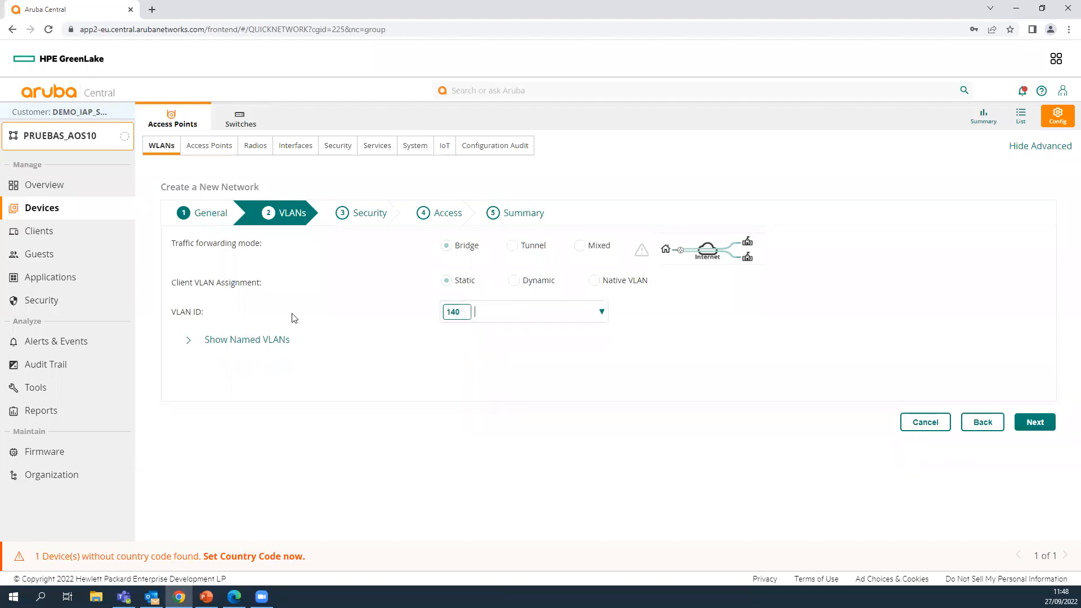
pyautogui.click(1035, 422)
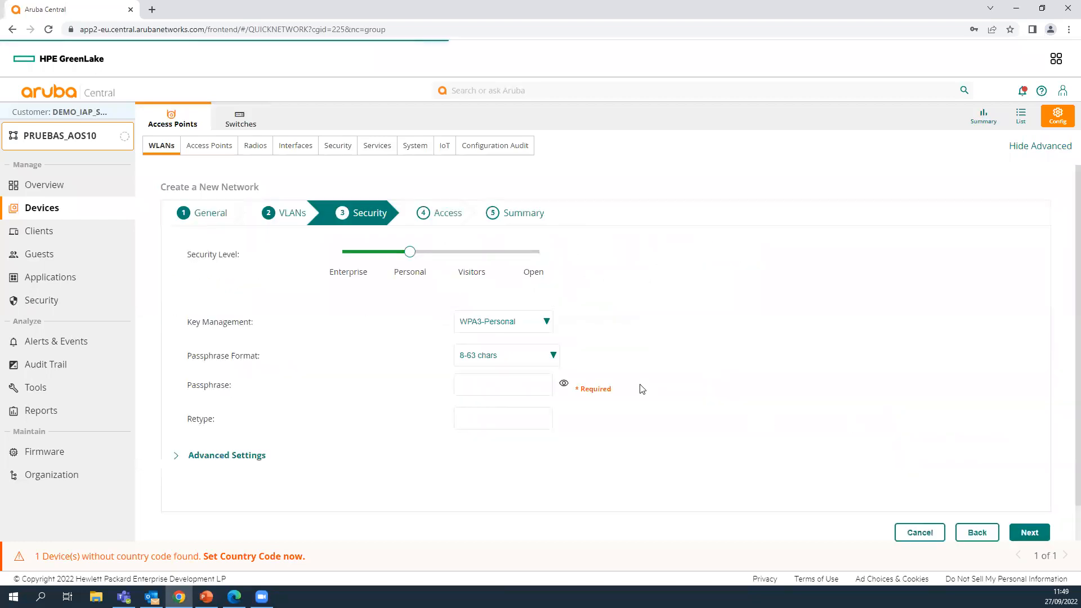
# - Set security to Visitors with Cloud Guest access and the default guest portal profile
pyautogui.click(470, 255)
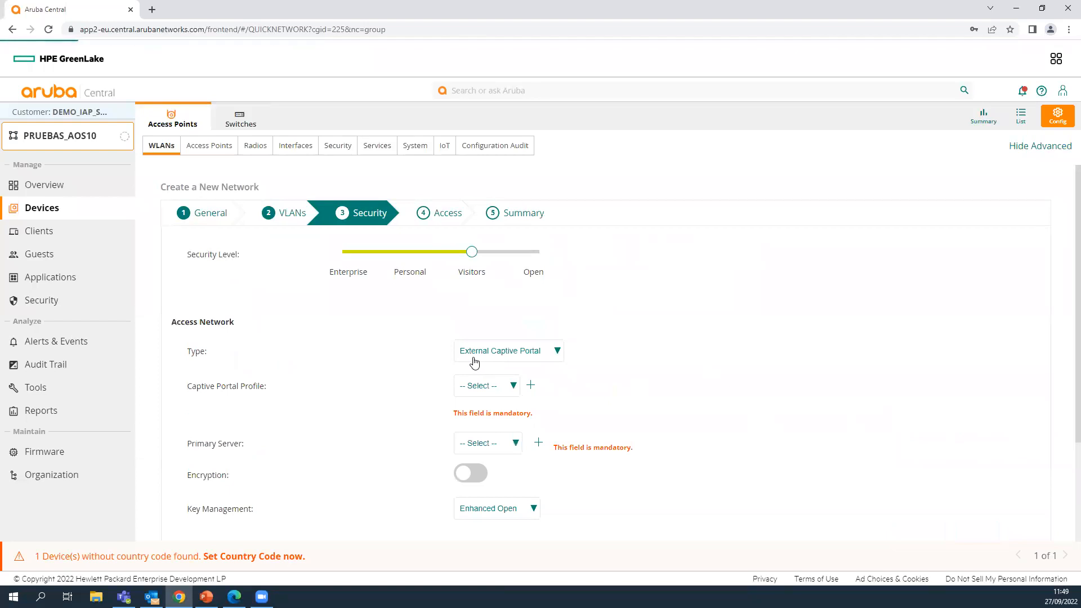
pyautogui.click(505, 387)
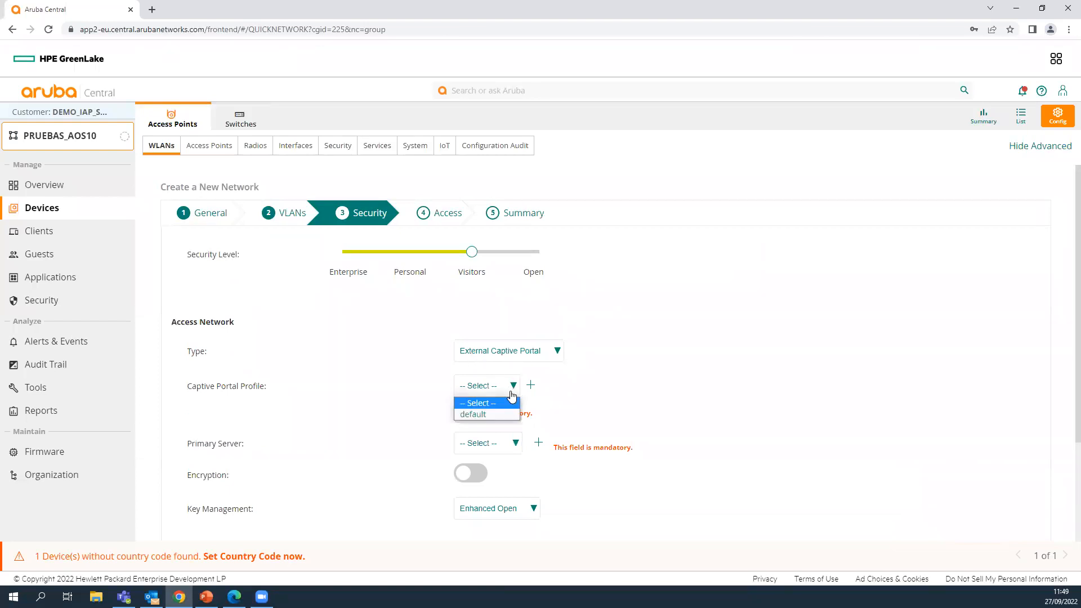
pyautogui.click(532, 350)
pyautogui.click(498, 379)
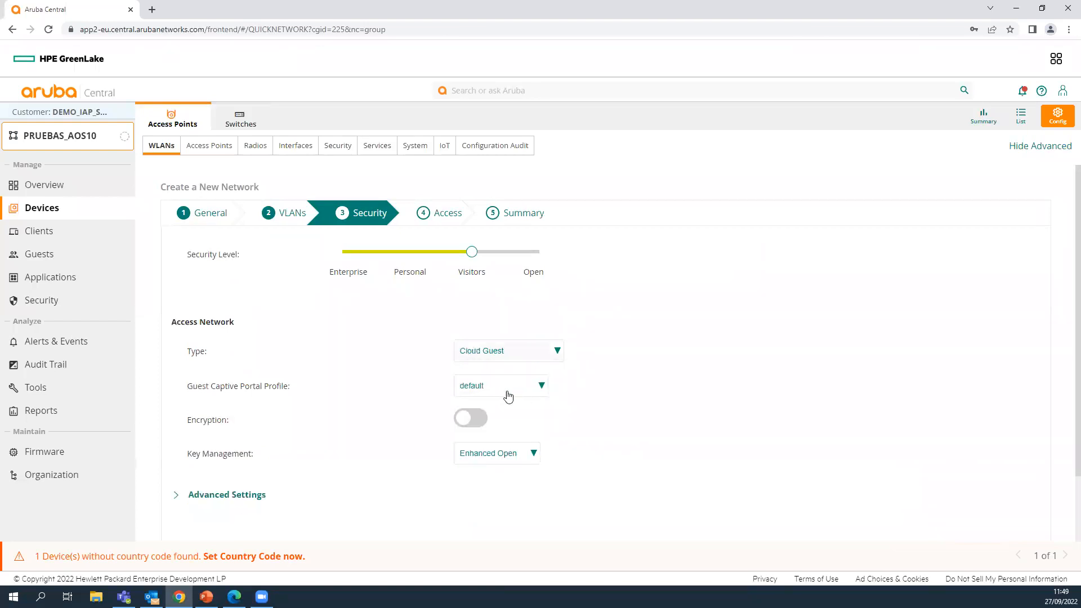
pyautogui.click(506, 387)
pyautogui.click(498, 403)
pyautogui.scroll(-2, 601, 386)
# - Keep unrestricted access and finish GUEST_AOS10, acknowledging the success message
pyautogui.click(1017, 500)
pyautogui.click(1018, 501)
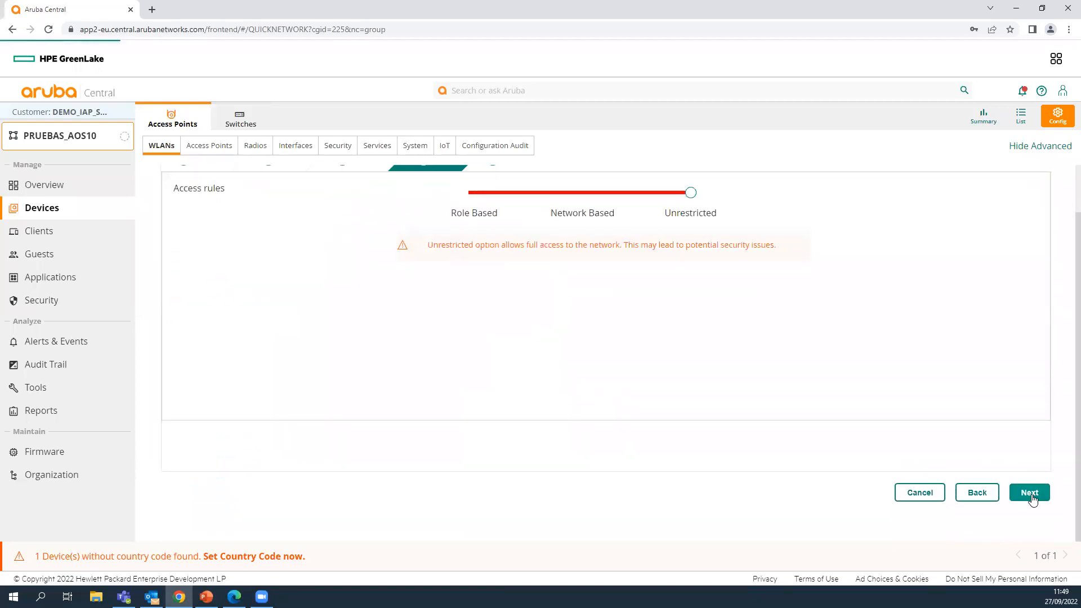
pyautogui.scroll(-3, 1008, 487)
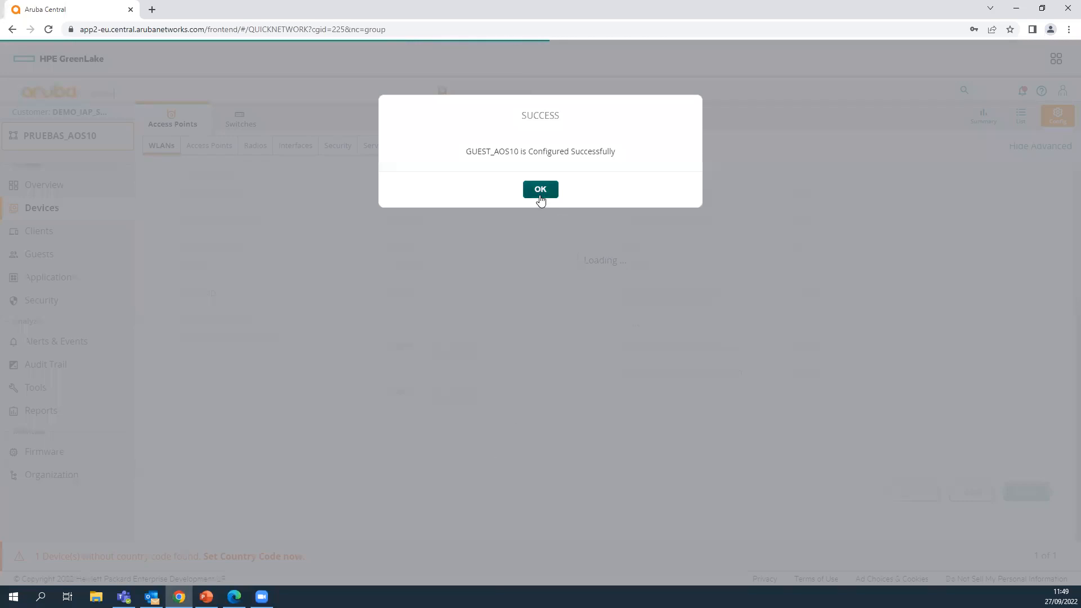
pyautogui.click(539, 194)
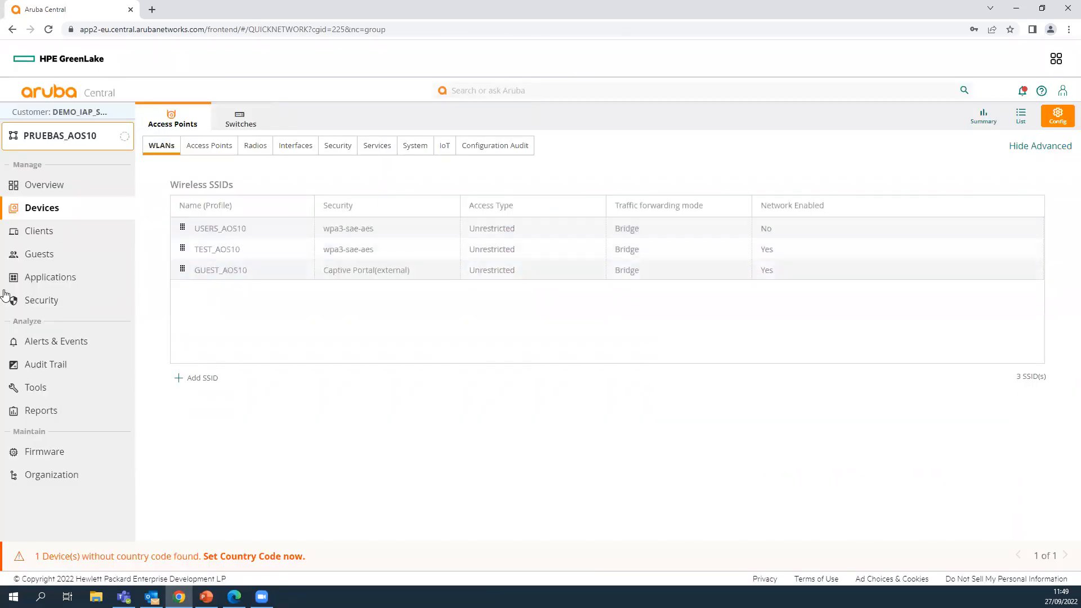
# - Limit access point 20:4c:03:41:13:bc to only the TEST_AOS10 WLAN and save
pyautogui.click(204, 147)
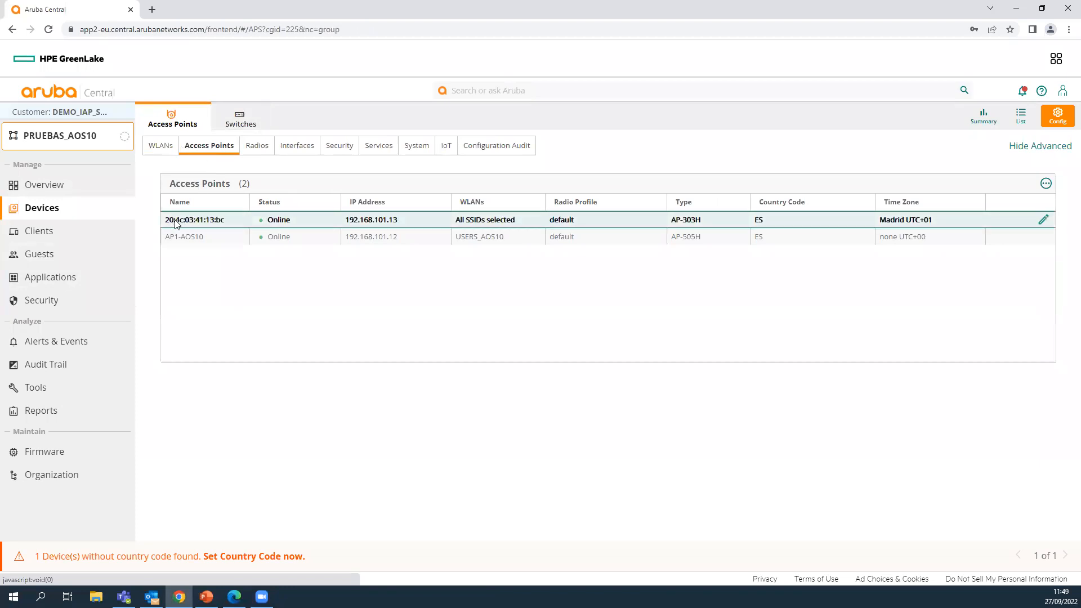
pyautogui.click(1043, 220)
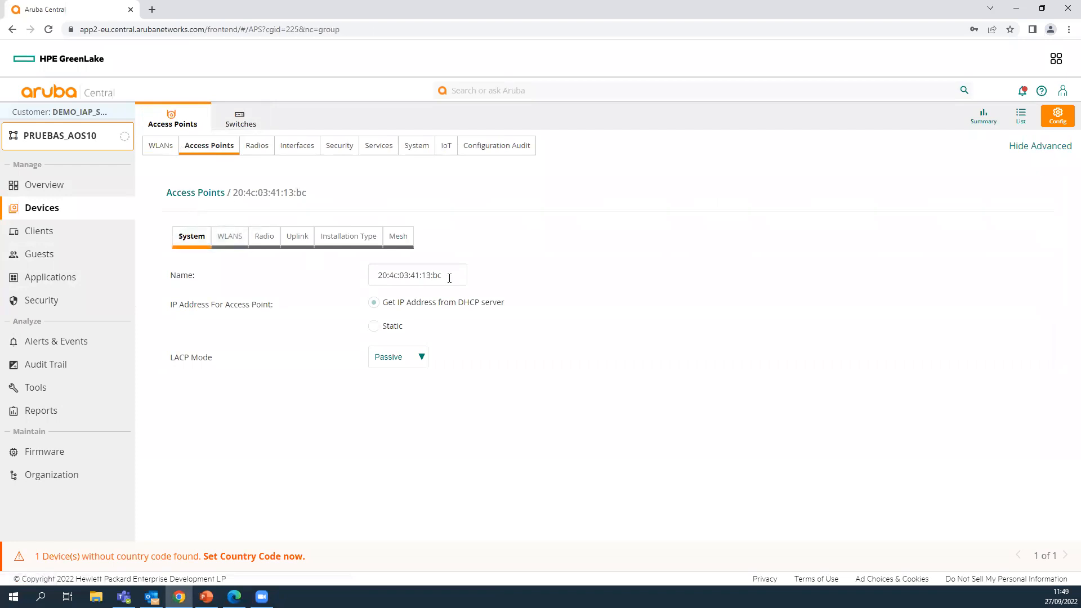
pyautogui.click(228, 235)
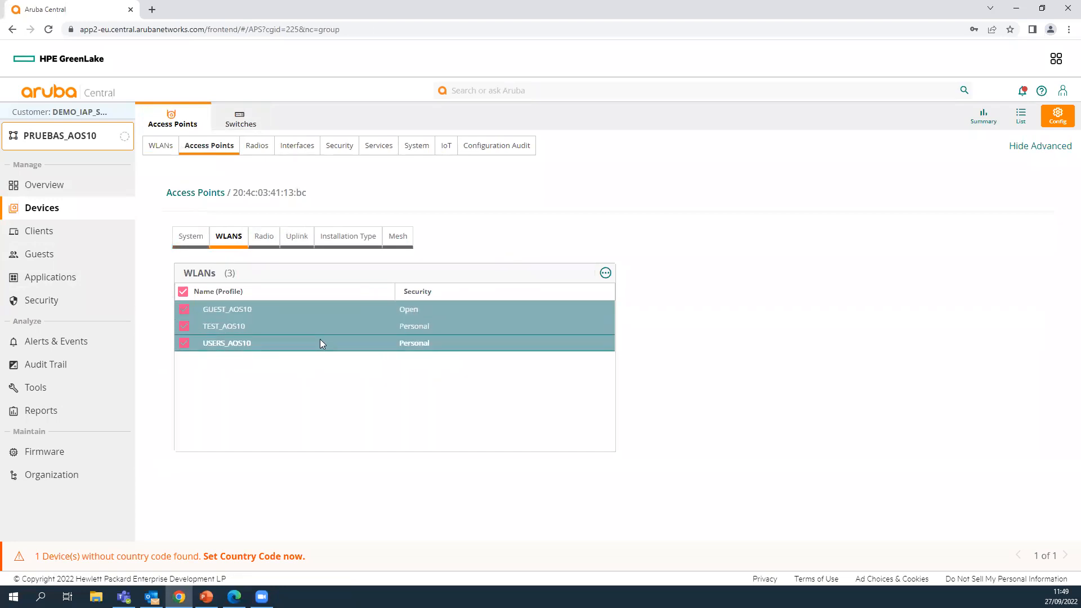
pyautogui.click(183, 292)
pyautogui.click(184, 326)
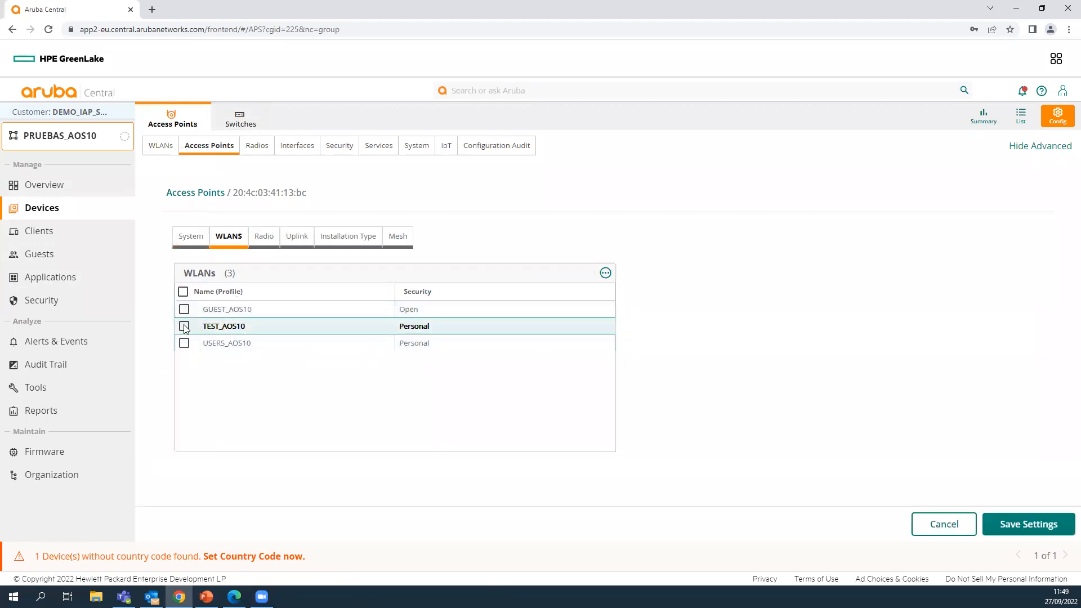
pyautogui.click(1012, 524)
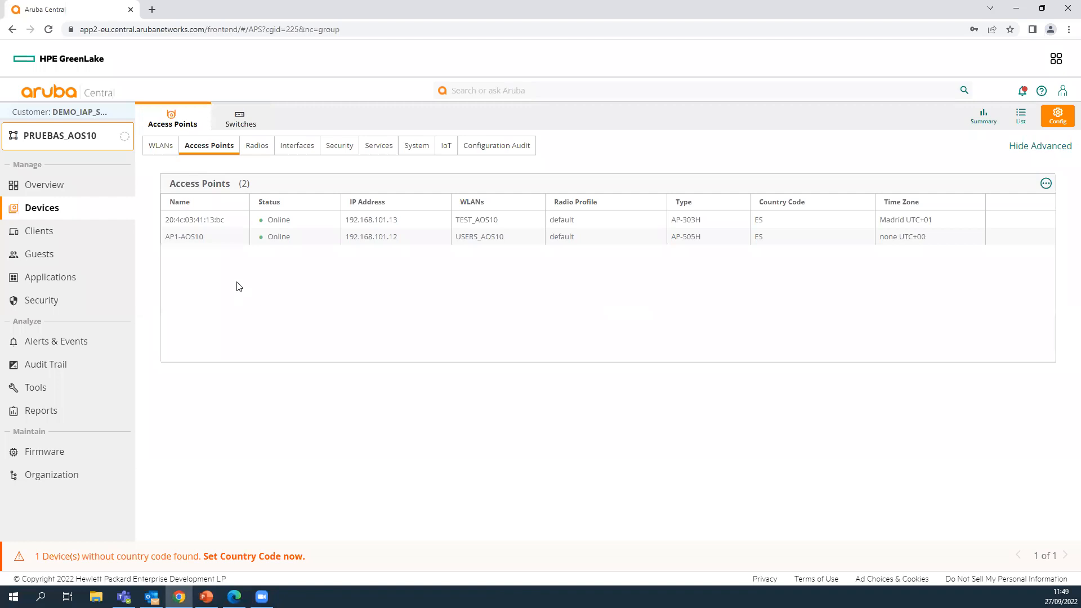
# - Select then deselect AP1-AOS10, and view the group's System settings (ES - Spain, Madrid UTC+01)
pyautogui.click(876, 239)
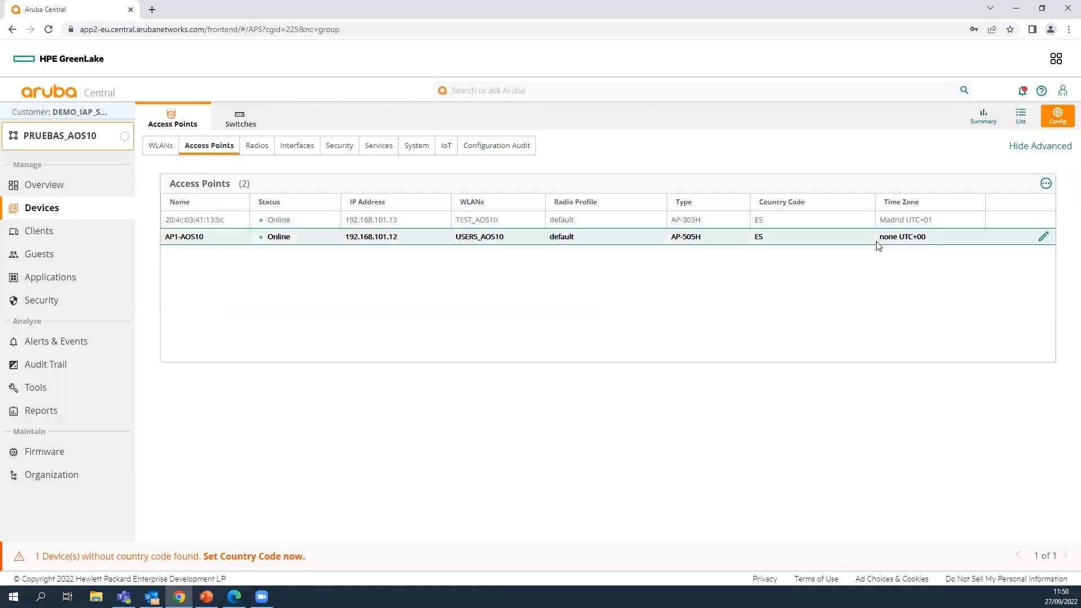
pyautogui.click(1001, 232)
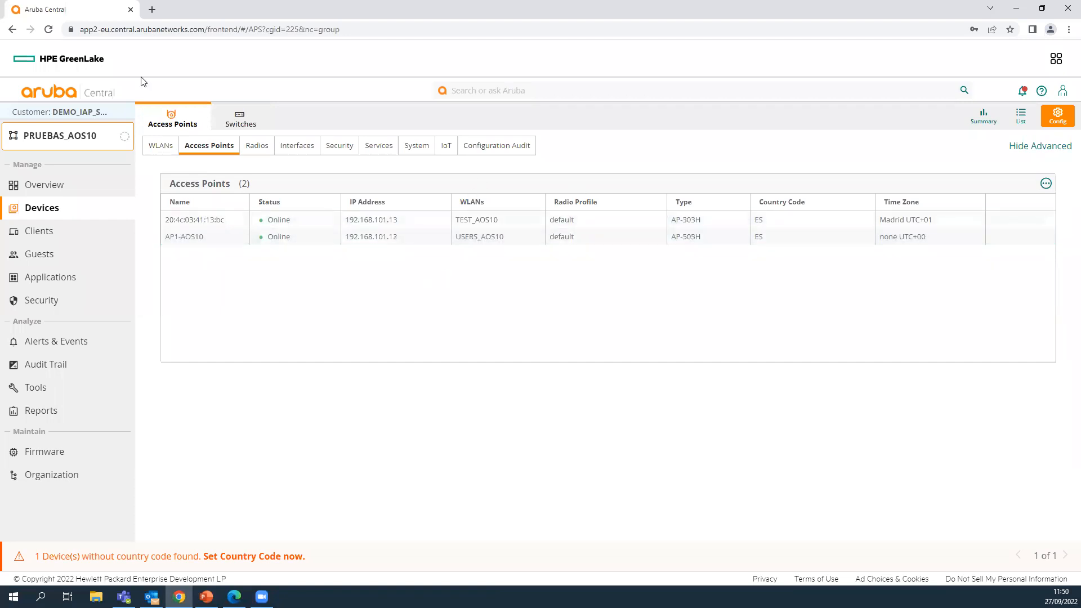
pyautogui.click(417, 153)
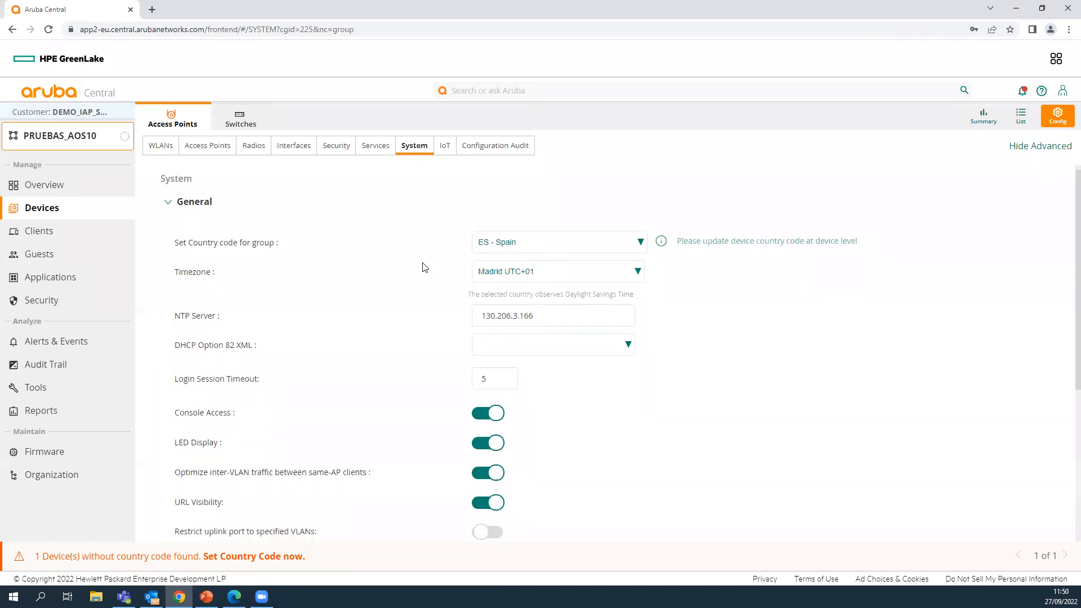
# - Review the System settings, then show the Access Points table with firmware and config status
pyautogui.scroll(-4, 424, 265)
pyautogui.scroll(1, 270, 312)
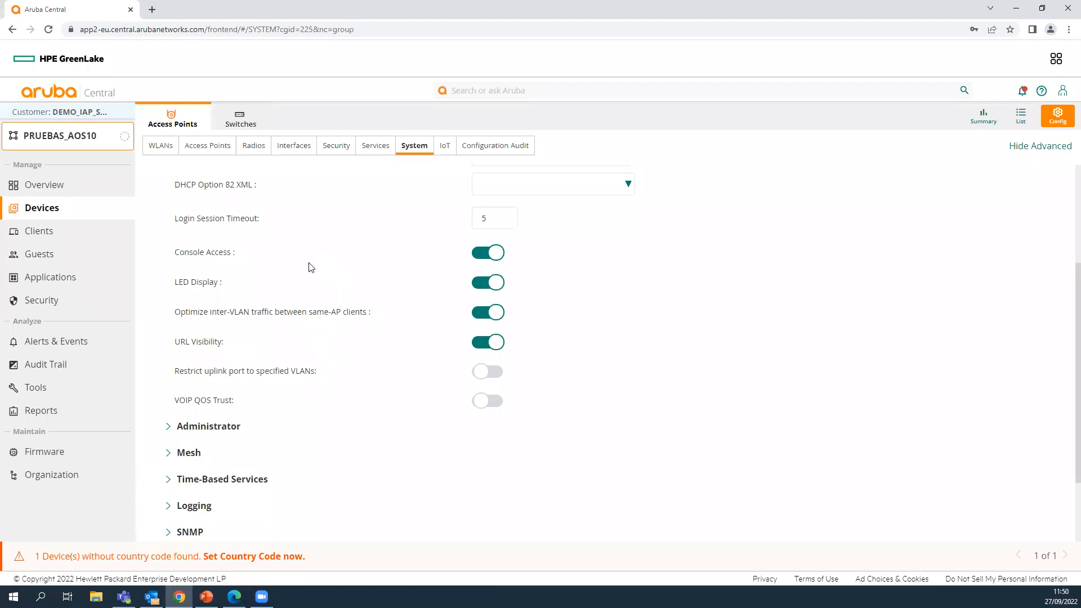
pyautogui.scroll(3, 309, 267)
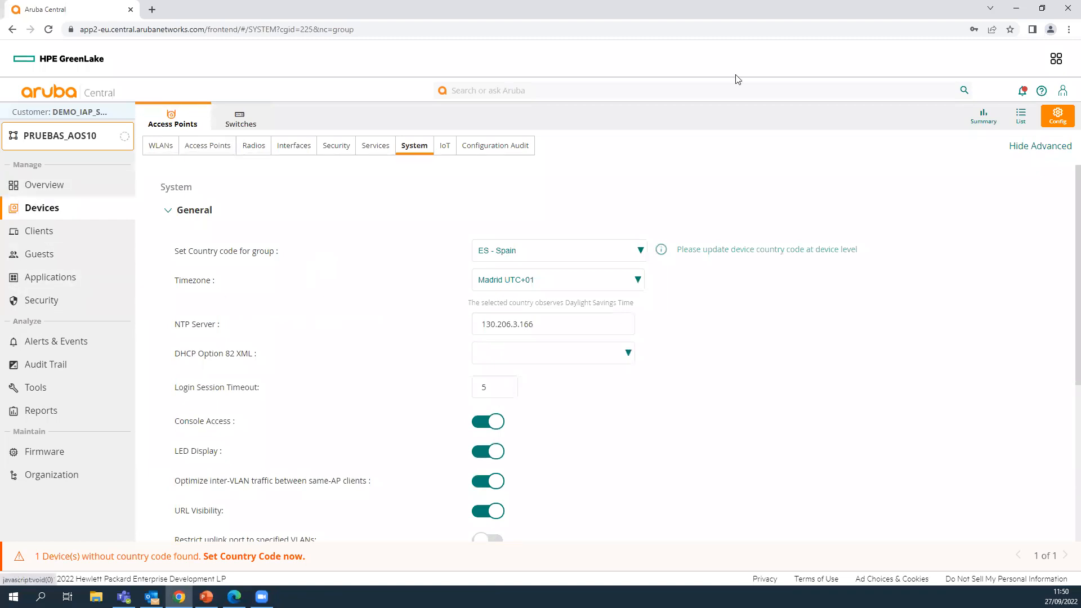
pyautogui.click(1017, 117)
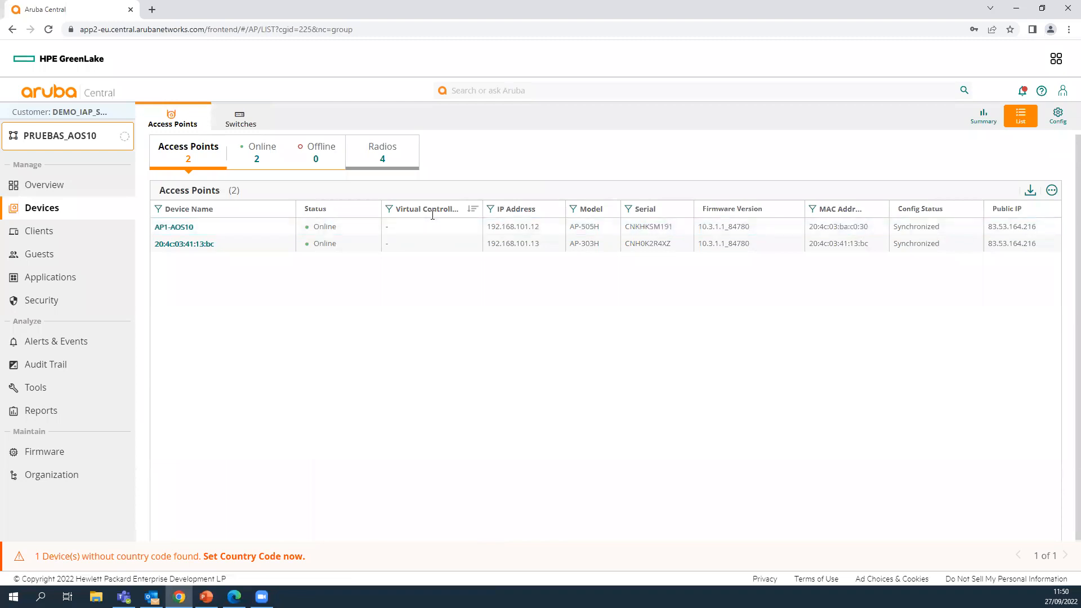
# - Attempt firmware 8.7.1.11_84926 on AP 20:4c:03:41:13:bc and dismiss the failed upgrade report
pyautogui.click(198, 246)
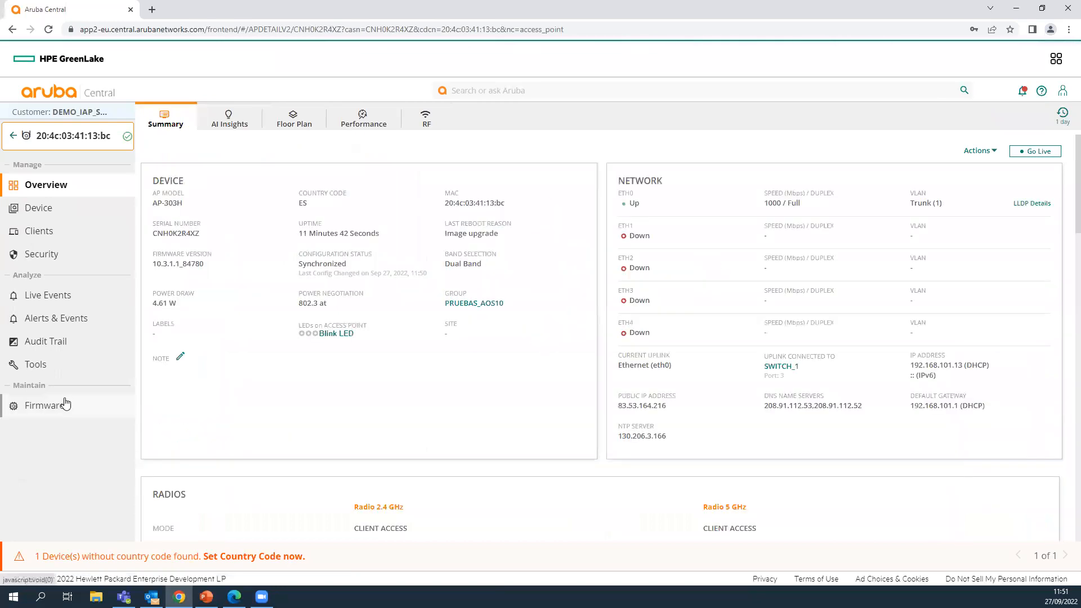
pyautogui.click(99, 404)
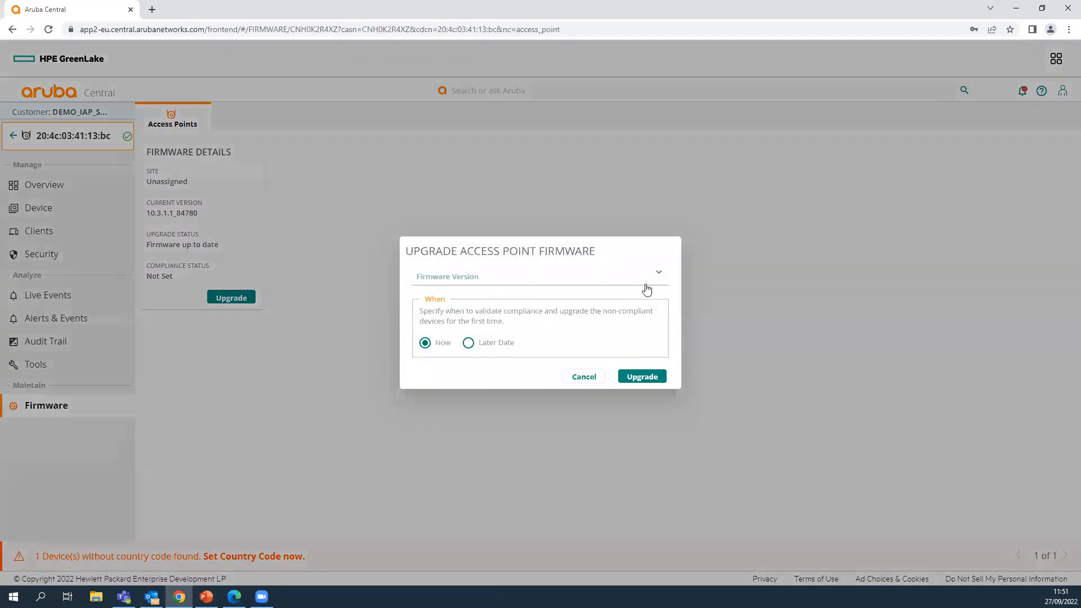
pyautogui.click(654, 276)
pyautogui.scroll(-5, 505, 371)
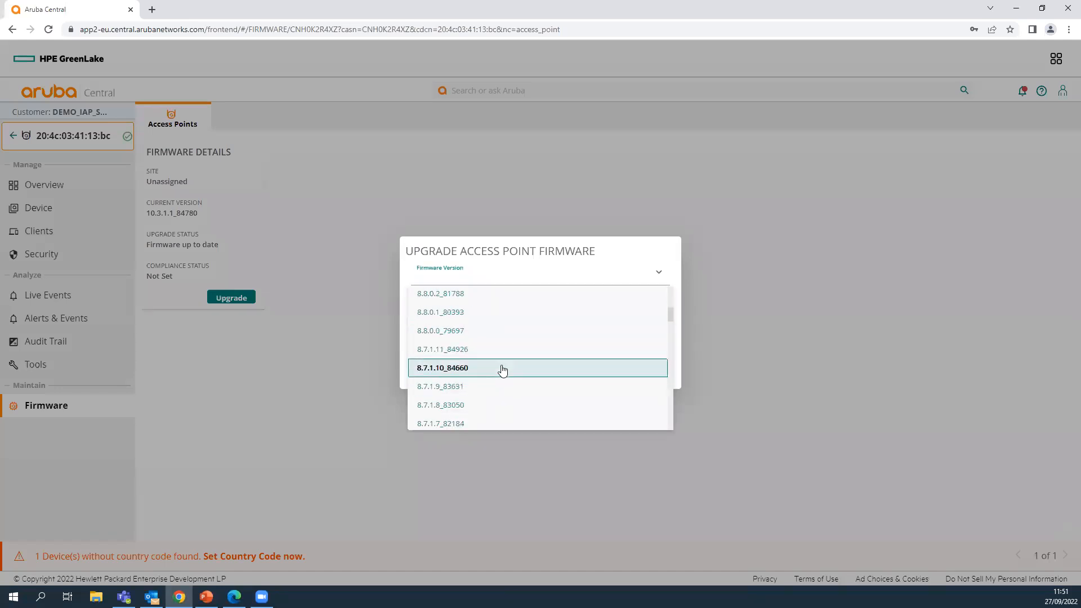
pyautogui.click(441, 350)
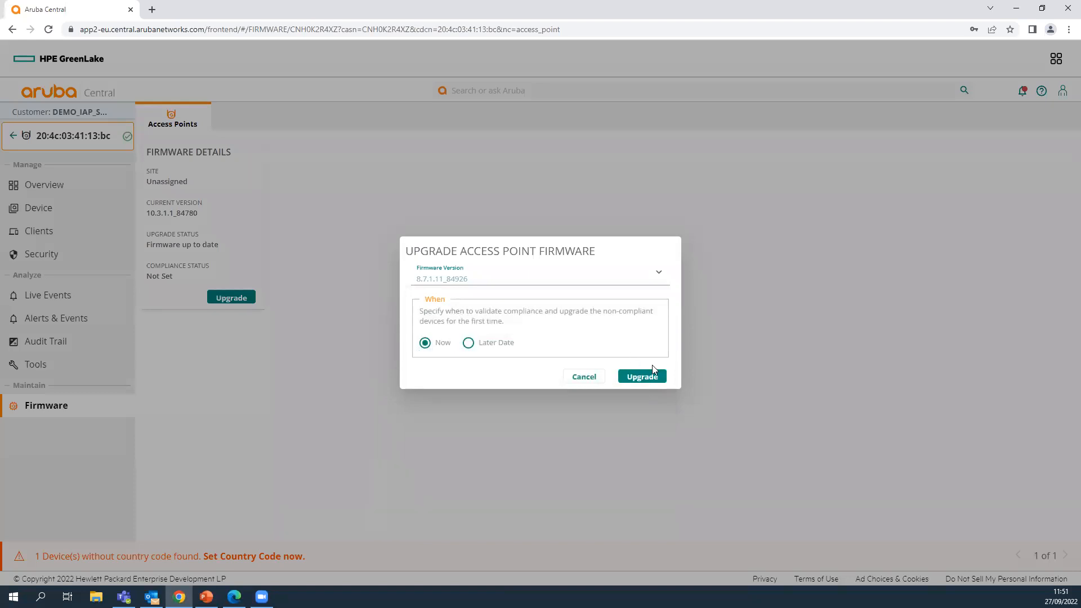
pyautogui.click(650, 379)
pyautogui.click(650, 380)
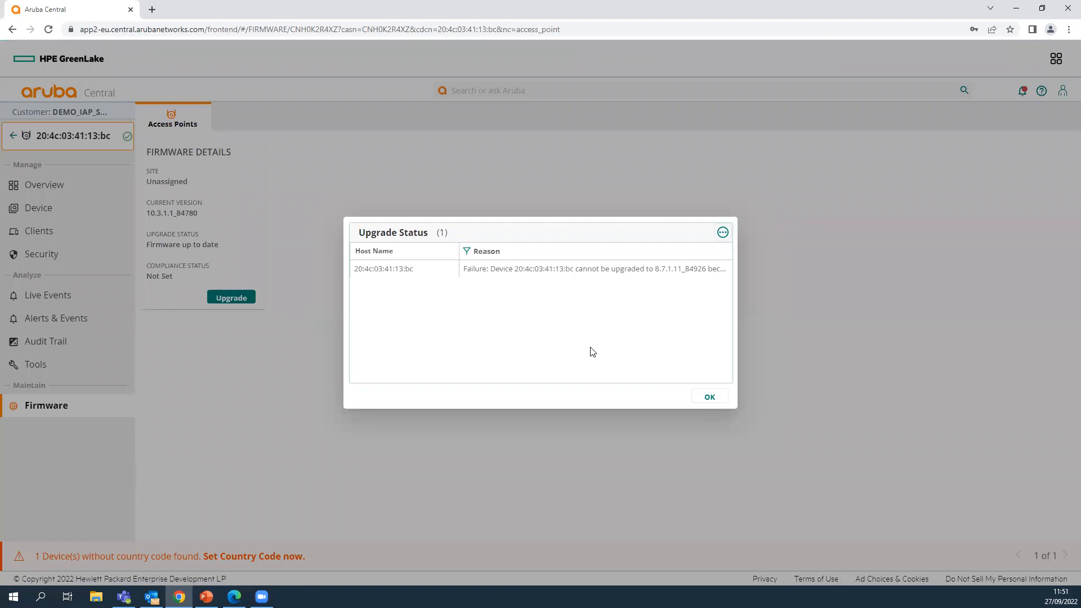
pyautogui.click(709, 397)
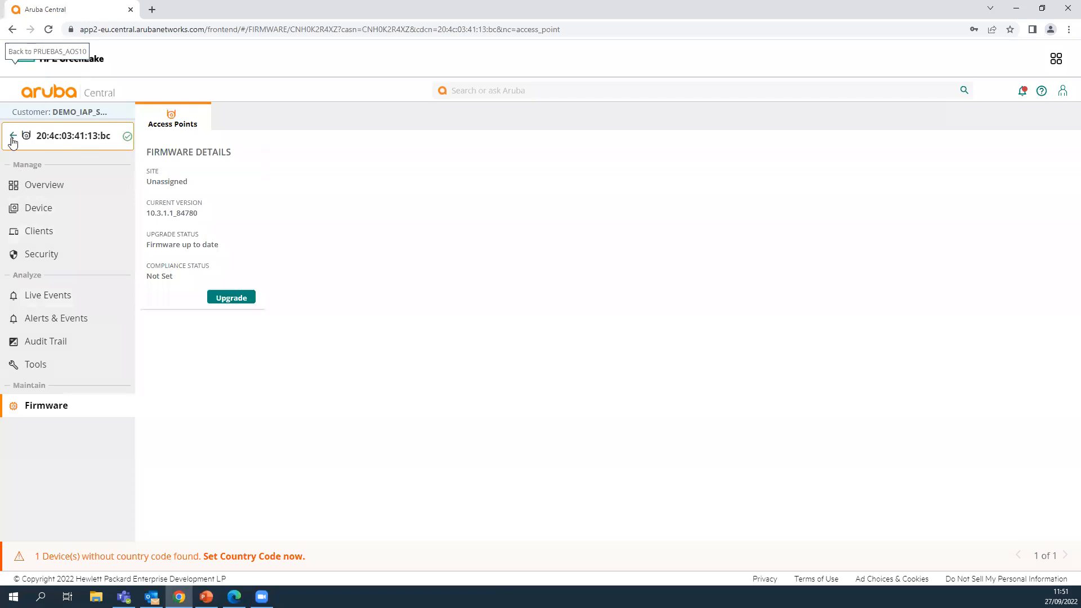
pyautogui.click(12, 137)
# - Switch the scope to Global and open the Organization's Groups list
pyautogui.click(34, 141)
pyautogui.click(33, 164)
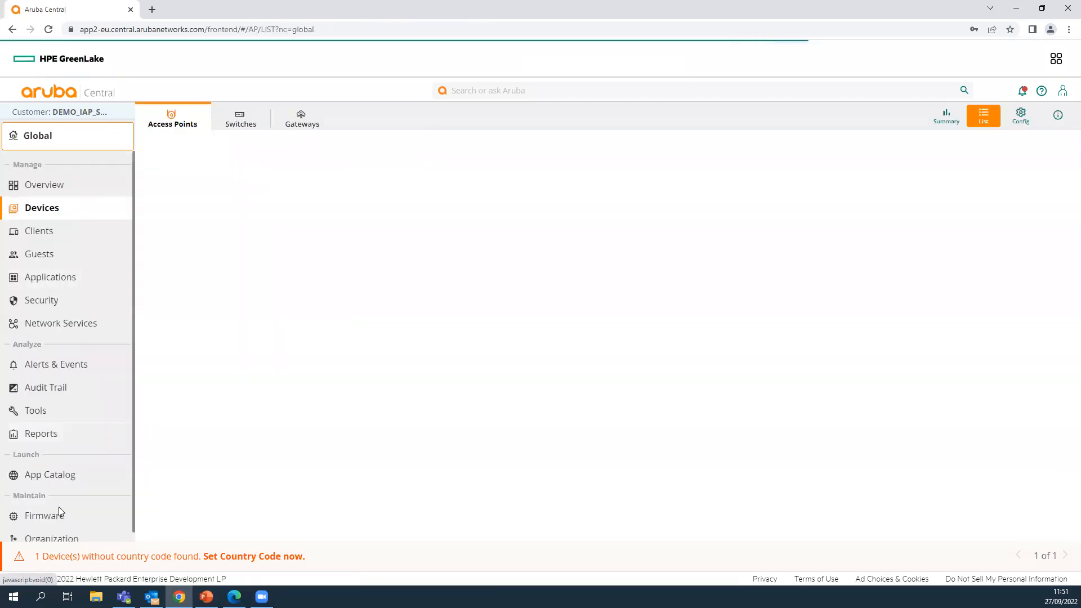
pyautogui.click(56, 532)
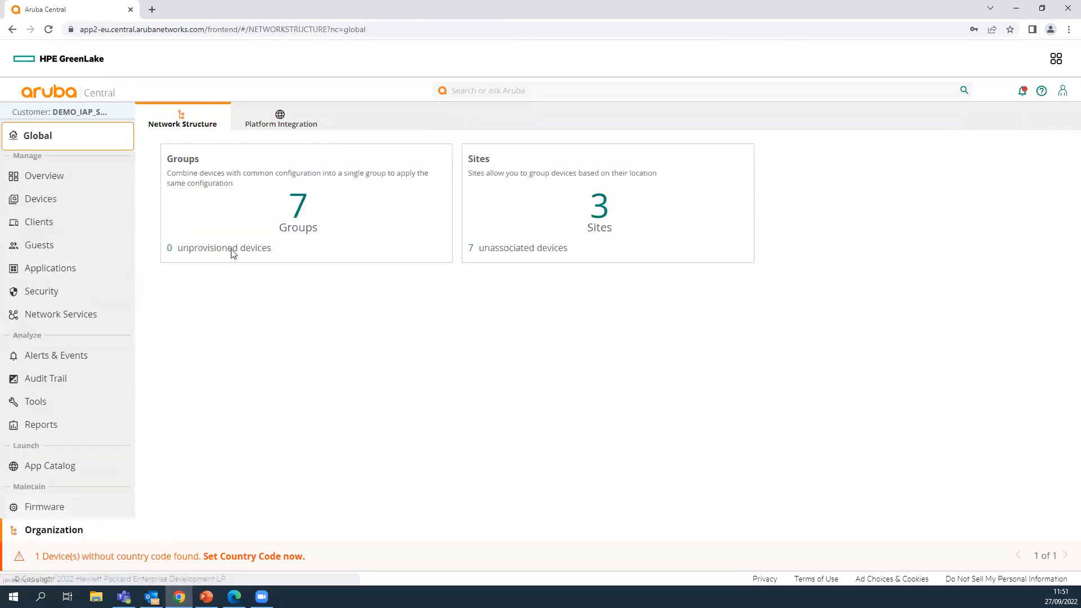
pyautogui.click(309, 208)
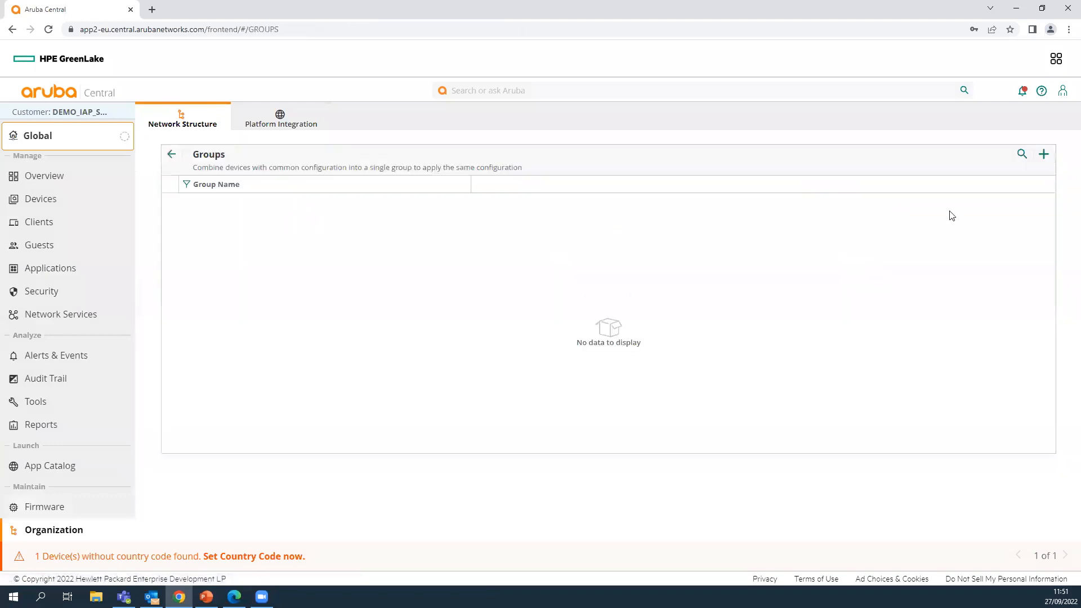
# - Create access-point group AOS8_PRUEBAS using the ArubaOS 8 architecture
pyautogui.click(1044, 153)
pyautogui.click(327, 200)
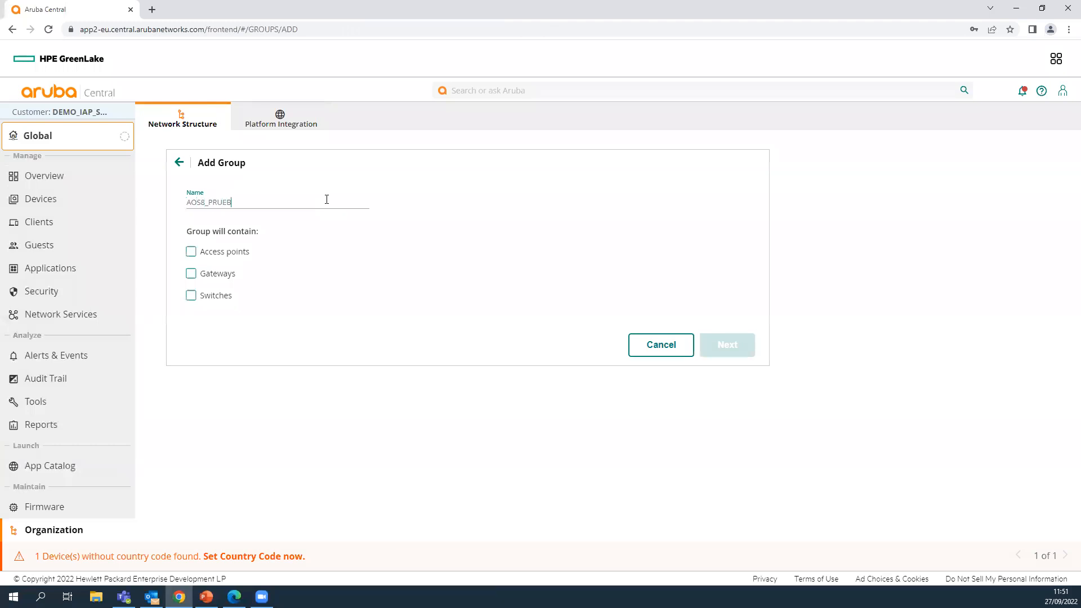
pyautogui.click(190, 251)
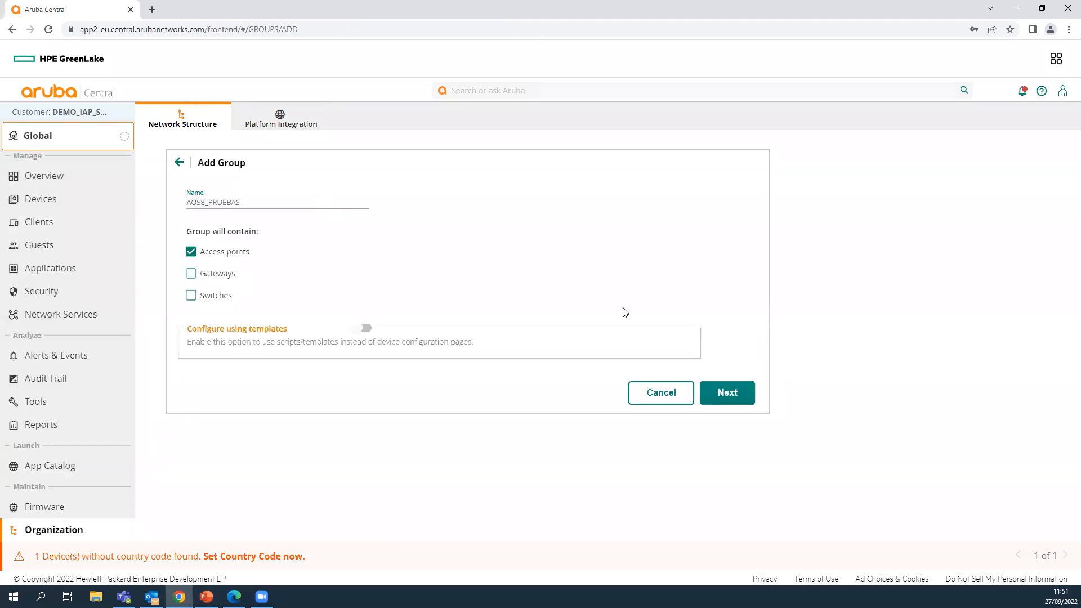
pyautogui.click(748, 396)
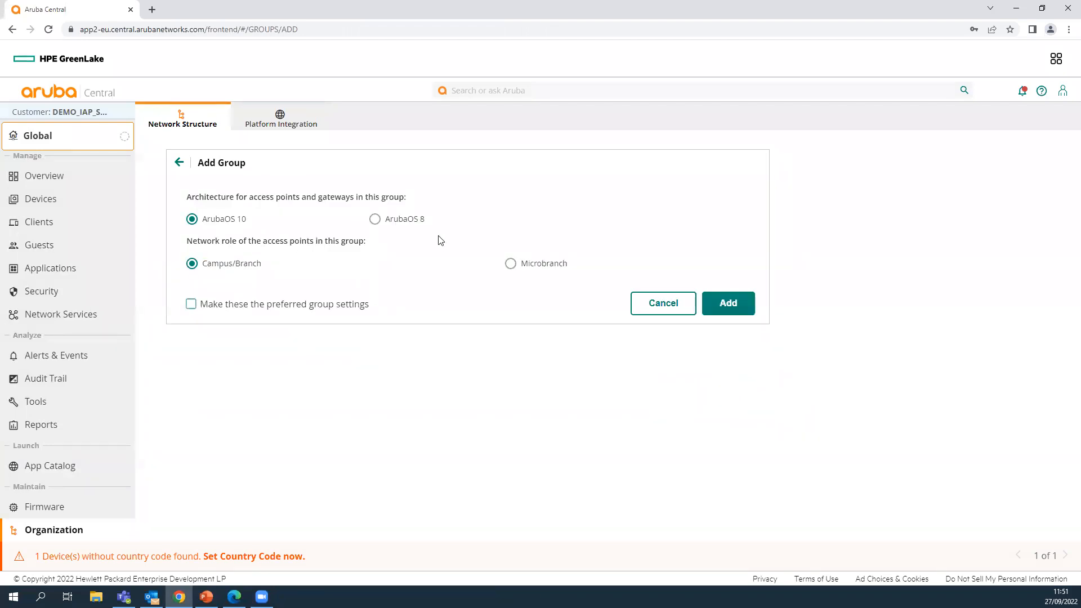
pyautogui.click(374, 218)
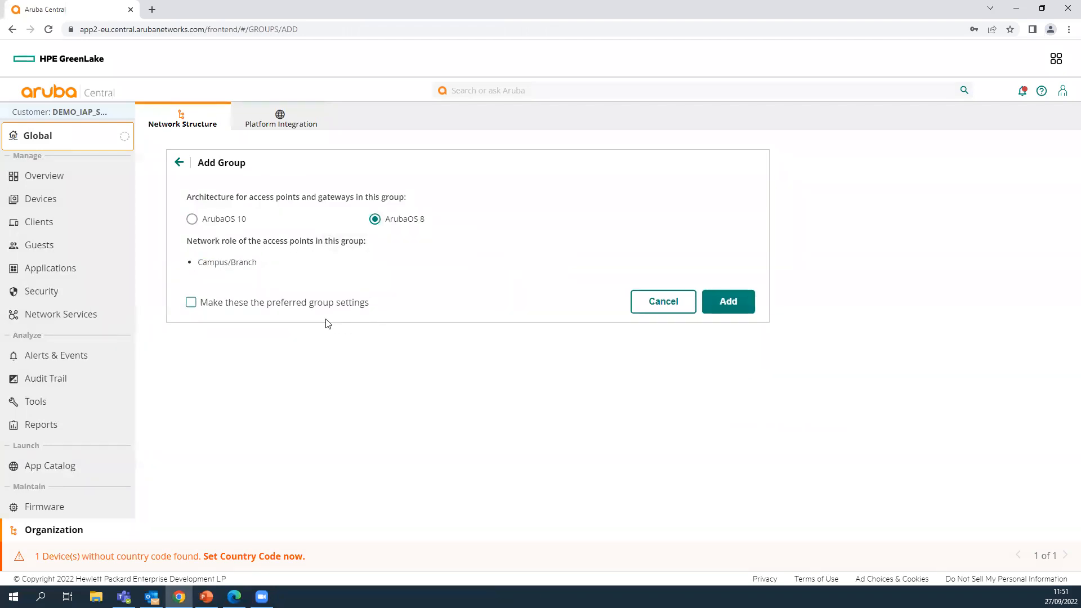
pyautogui.click(731, 302)
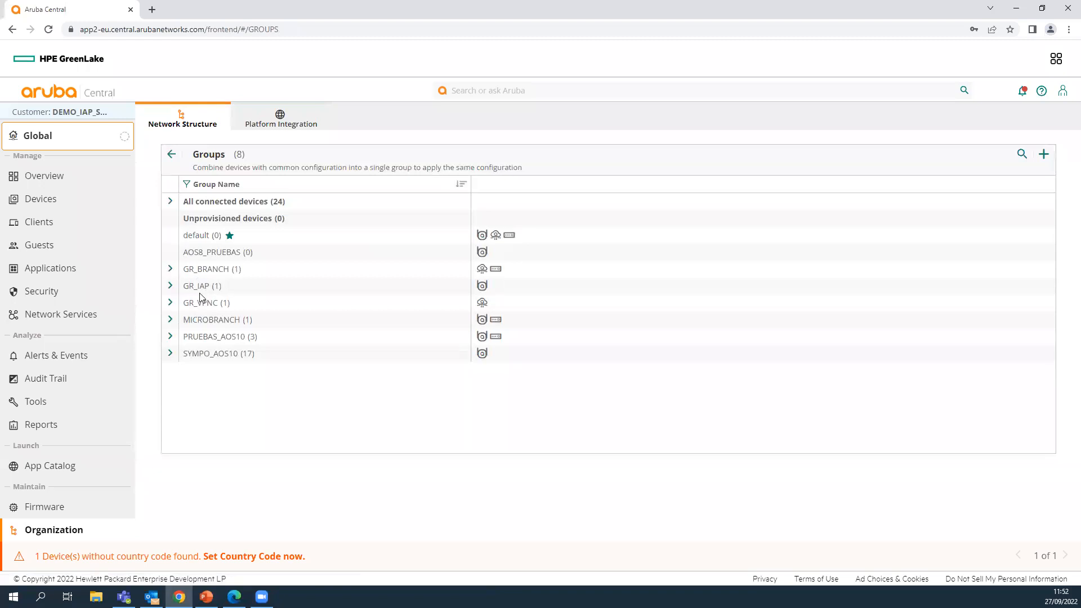
# - Select access point 20:4c:03:41:13:bc in PRUEBAS_AOS10 and start moving it
pyautogui.click(170, 336)
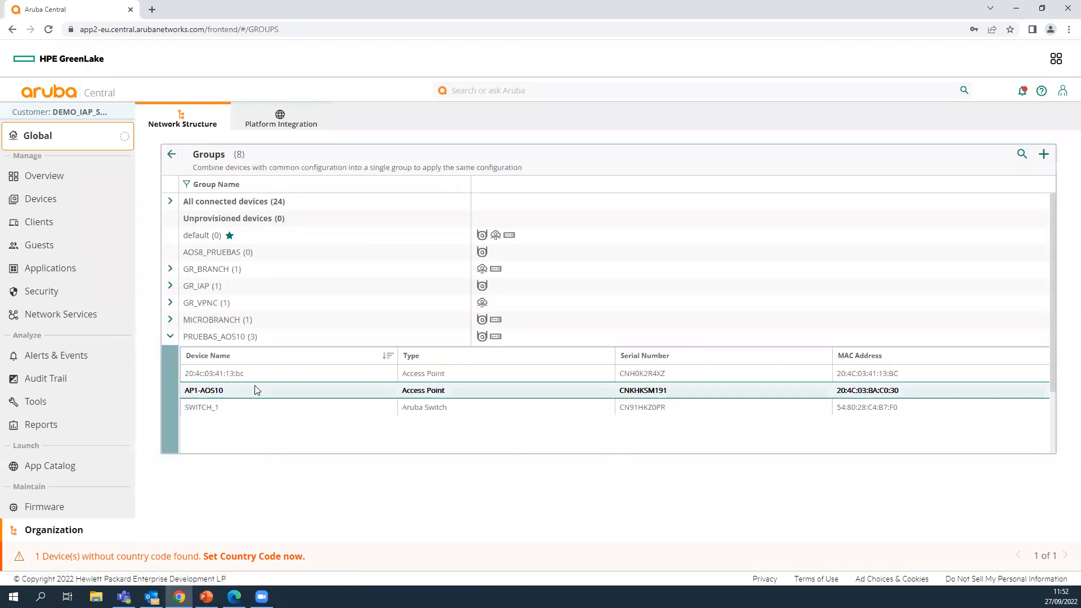
pyautogui.click(999, 376)
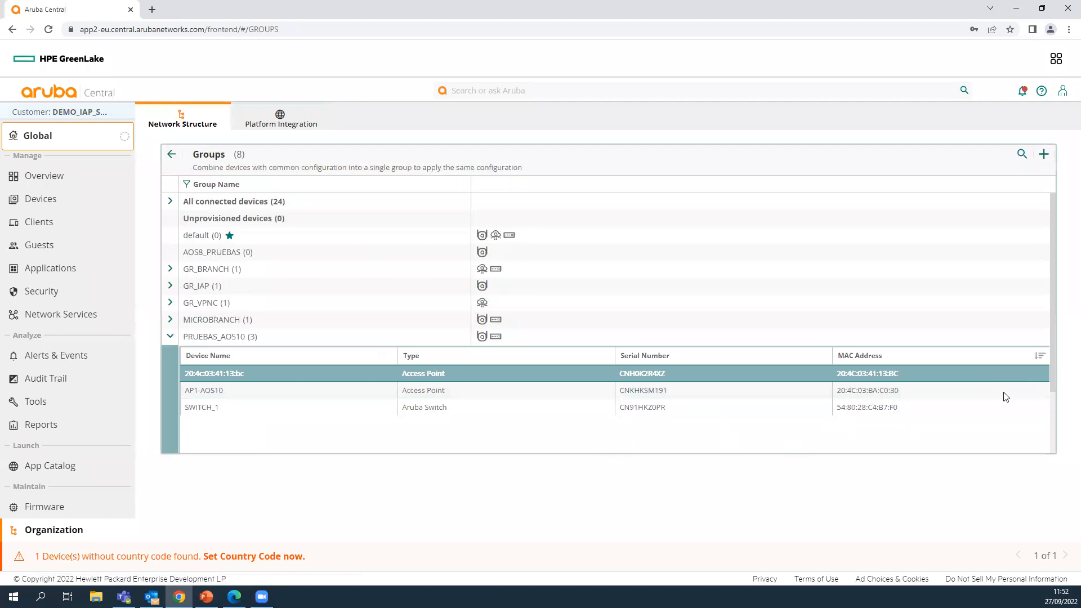
pyautogui.scroll(-2, 1007, 397)
pyautogui.click(988, 420)
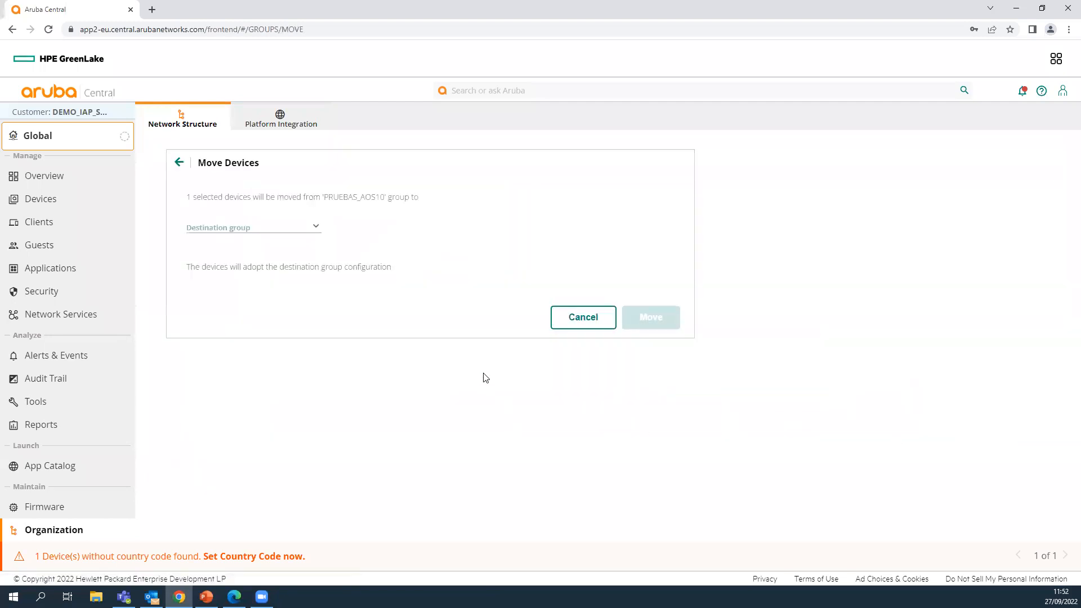
# - Browse the destination groups without choosing one, then cancel the move
pyautogui.click(311, 231)
pyautogui.scroll(-1, 263, 284)
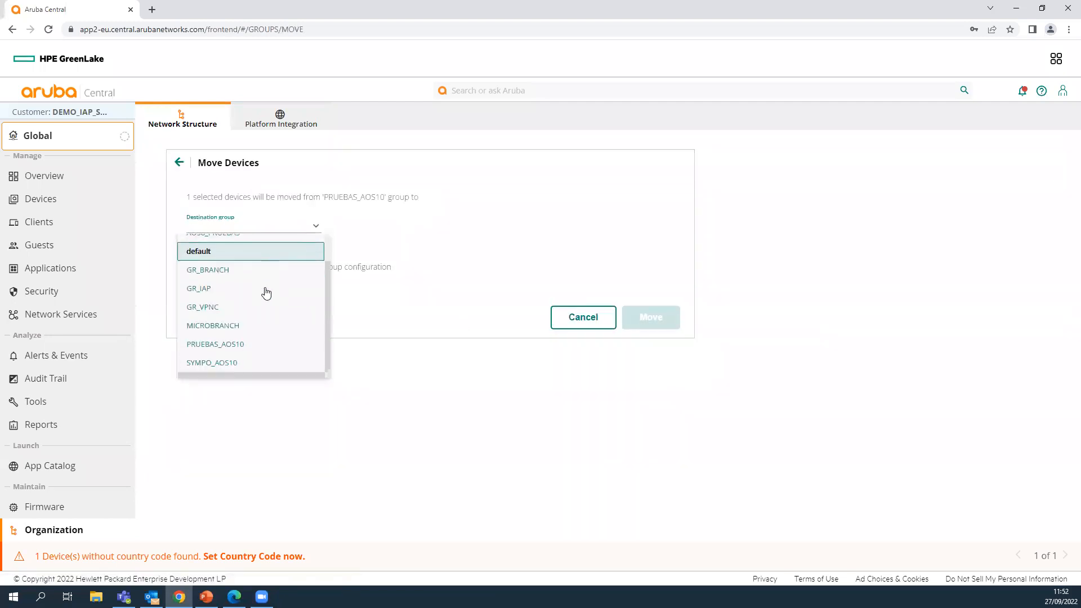
pyautogui.scroll(1, 248, 296)
pyautogui.scroll(-1, 253, 297)
pyautogui.click(261, 385)
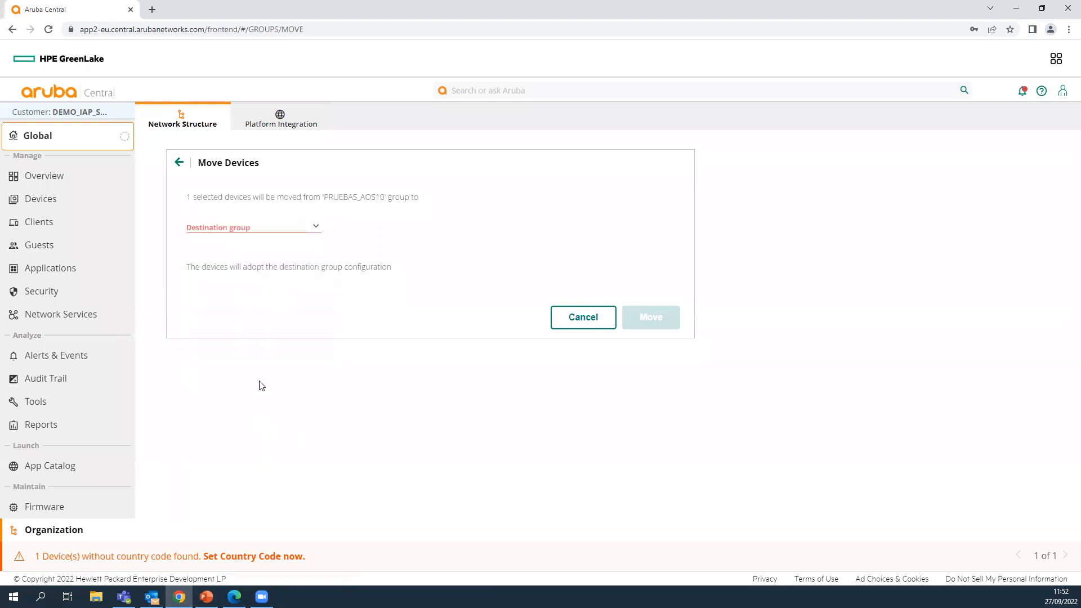
pyautogui.click(583, 315)
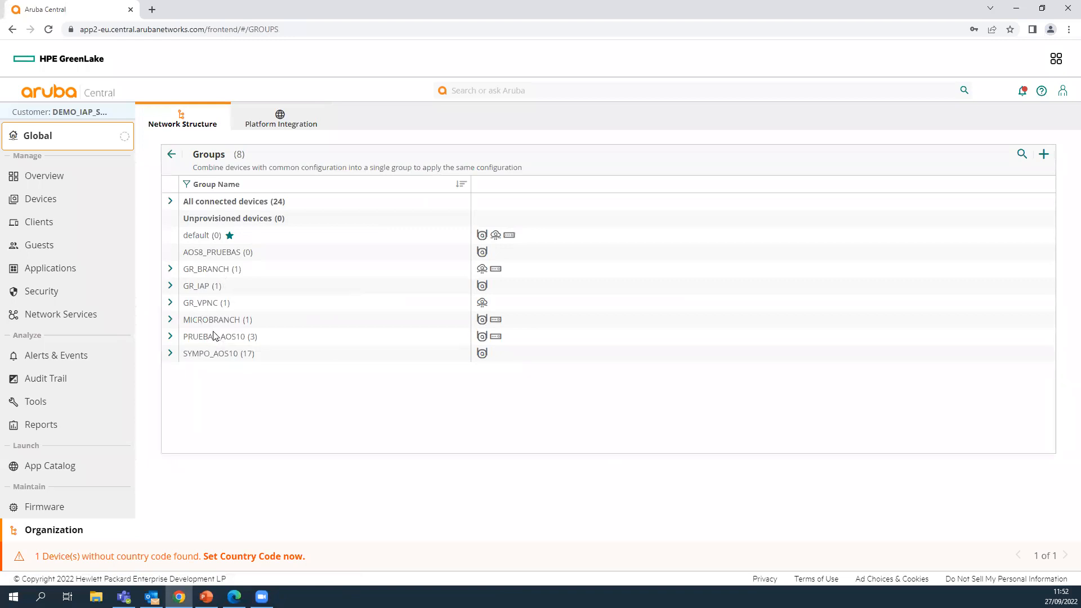
# - Create a new access-point group named AOS8_PRUEBAS using ArubaOS 8
pyautogui.click(1043, 154)
pyautogui.click(297, 202)
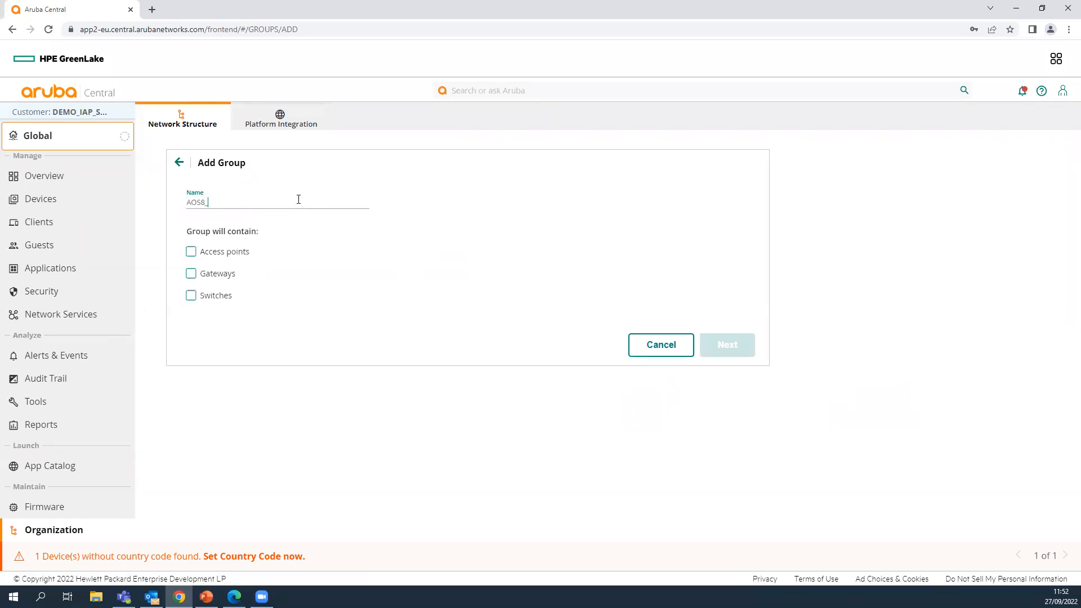
pyautogui.write('AOS8_PRUEBAS')
pyautogui.click(190, 252)
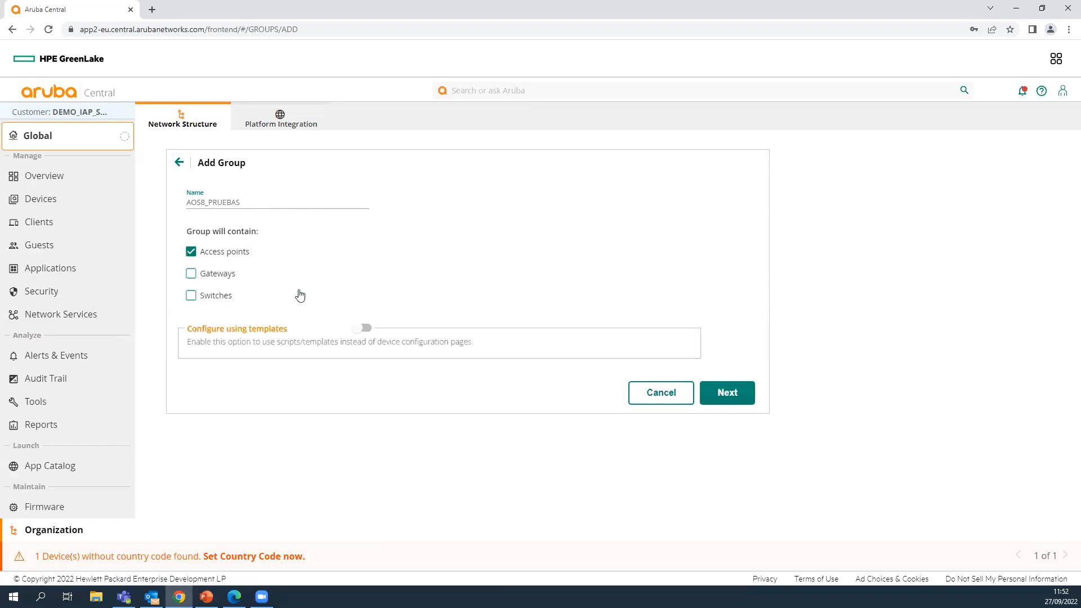
pyautogui.click(724, 394)
pyautogui.click(375, 218)
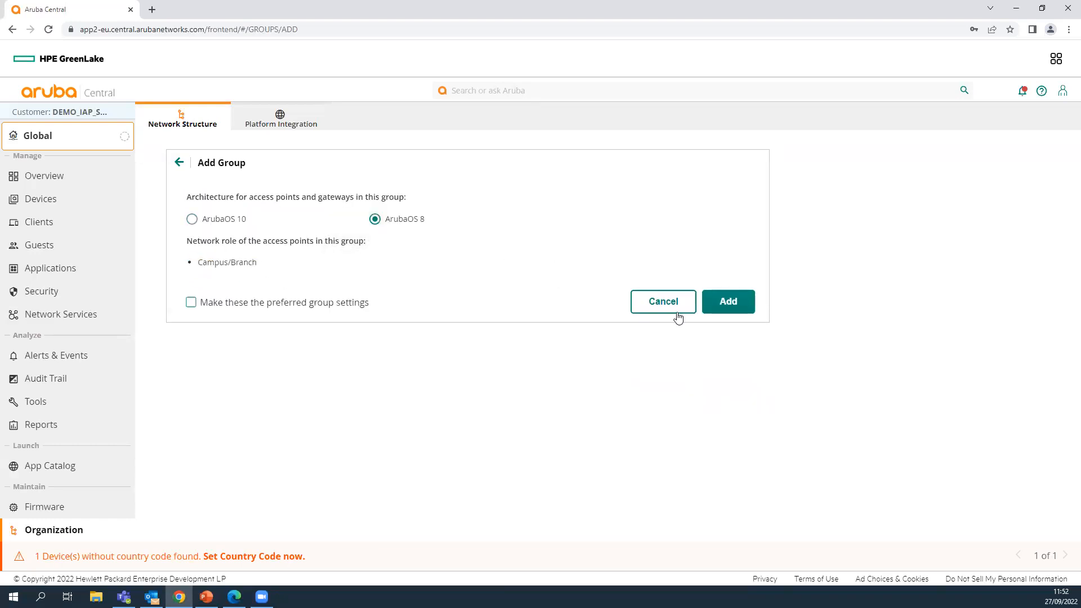
pyautogui.click(726, 300)
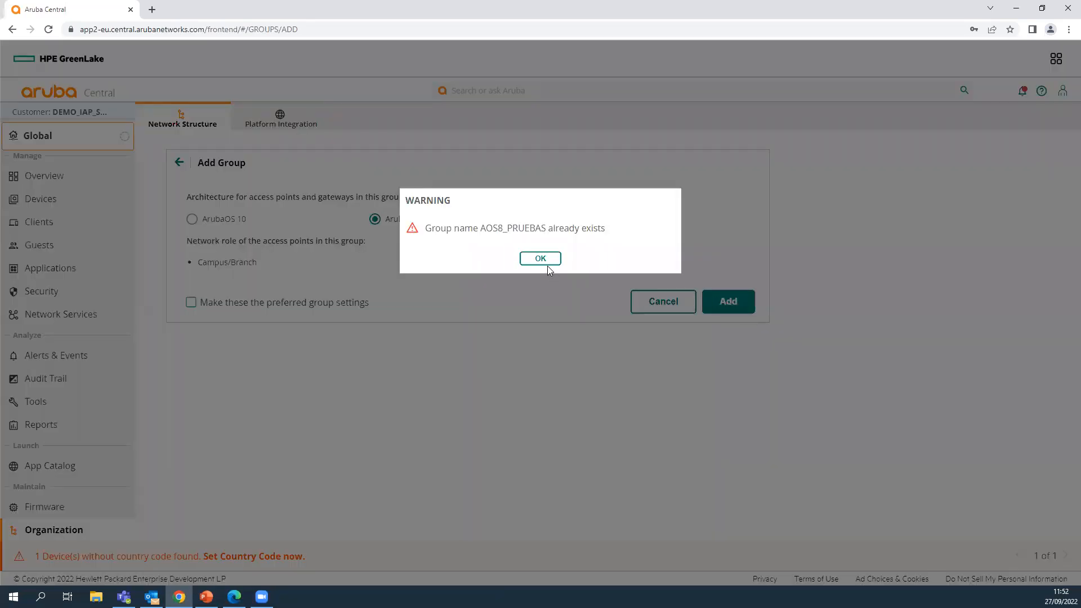
pyautogui.click(546, 262)
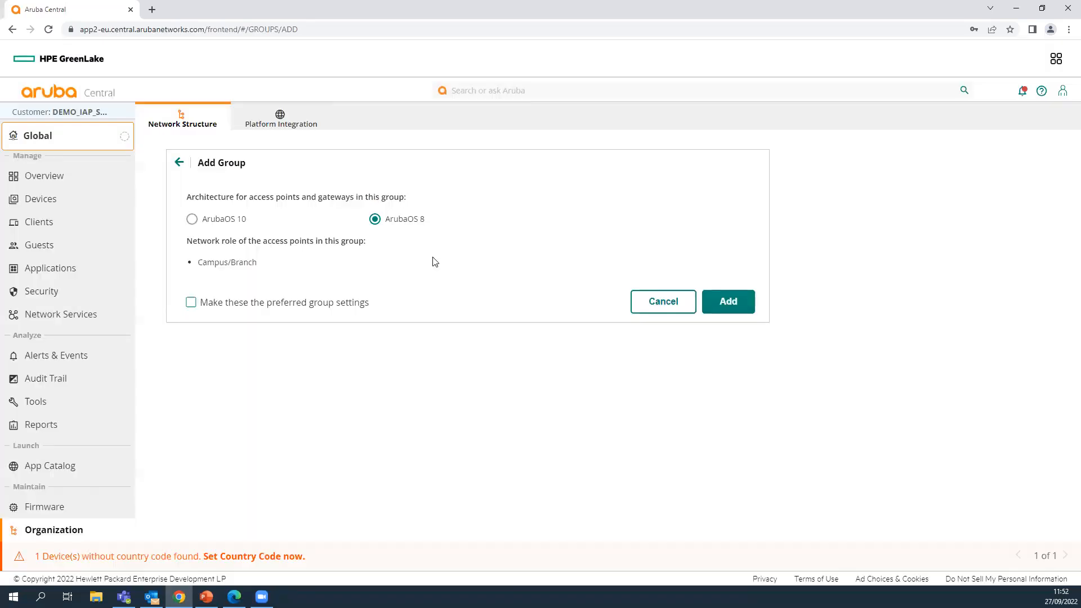
# - Move access point 20:4c:03:41:13:bc from PRUEBAS_AOS10 into AOS8_PRUEBAS
pyautogui.click(178, 164)
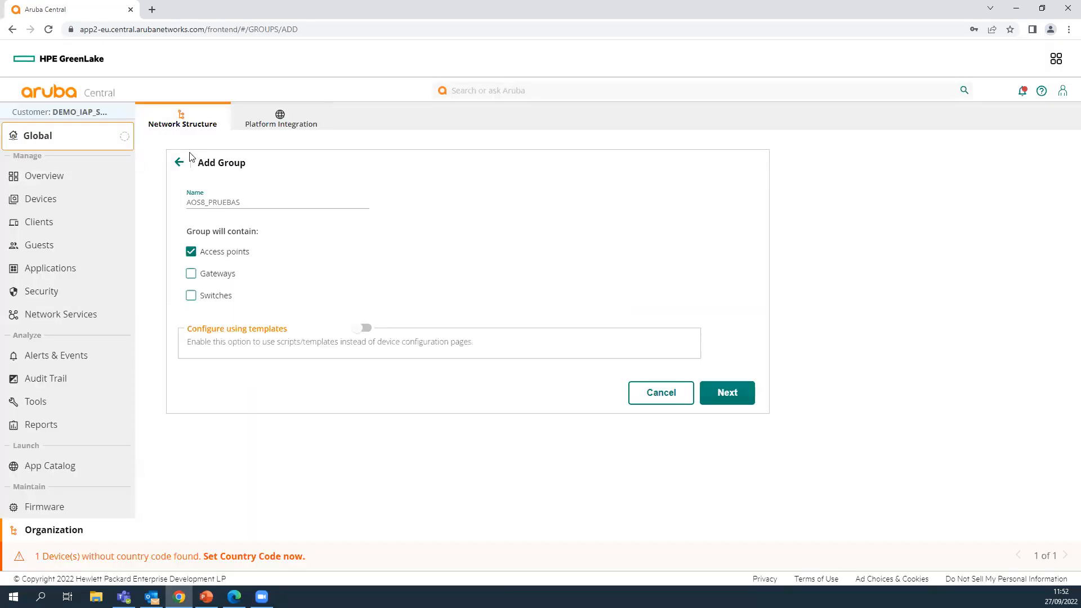
pyautogui.click(260, 125)
pyautogui.click(197, 125)
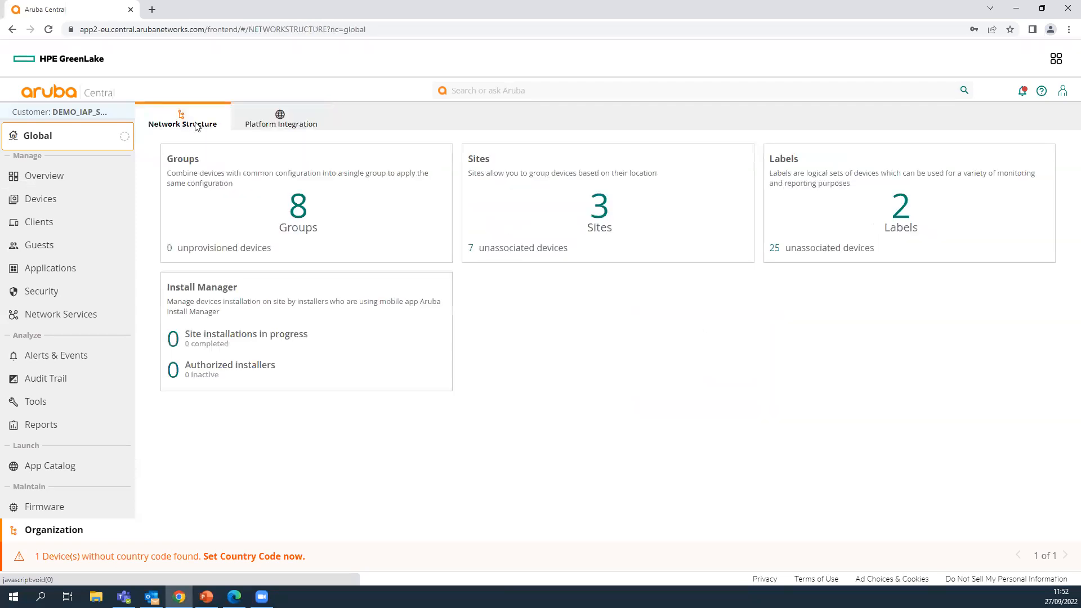
pyautogui.click(304, 217)
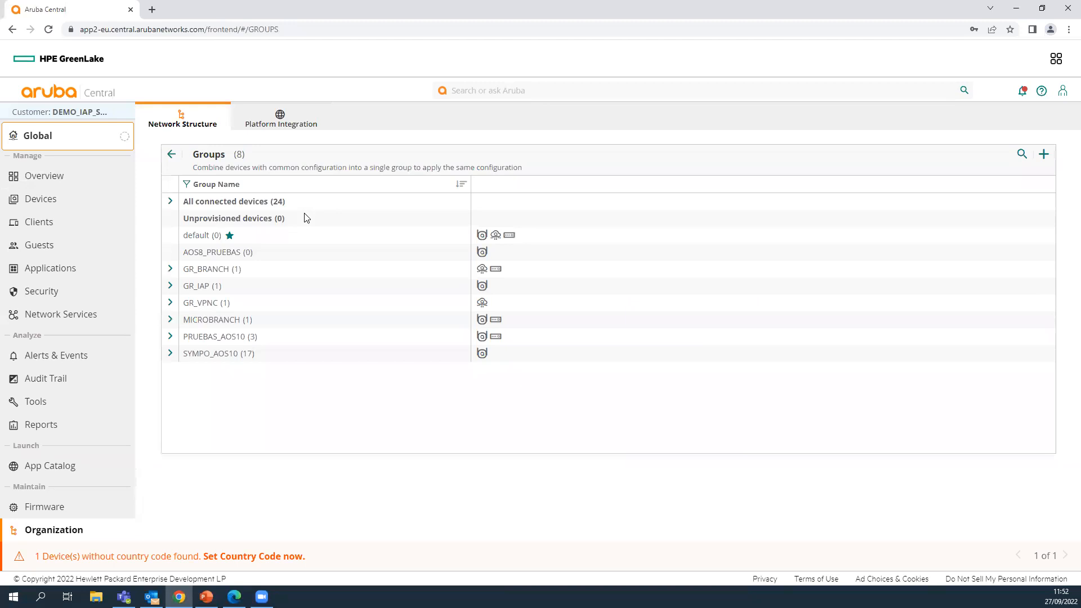
pyautogui.click(169, 338)
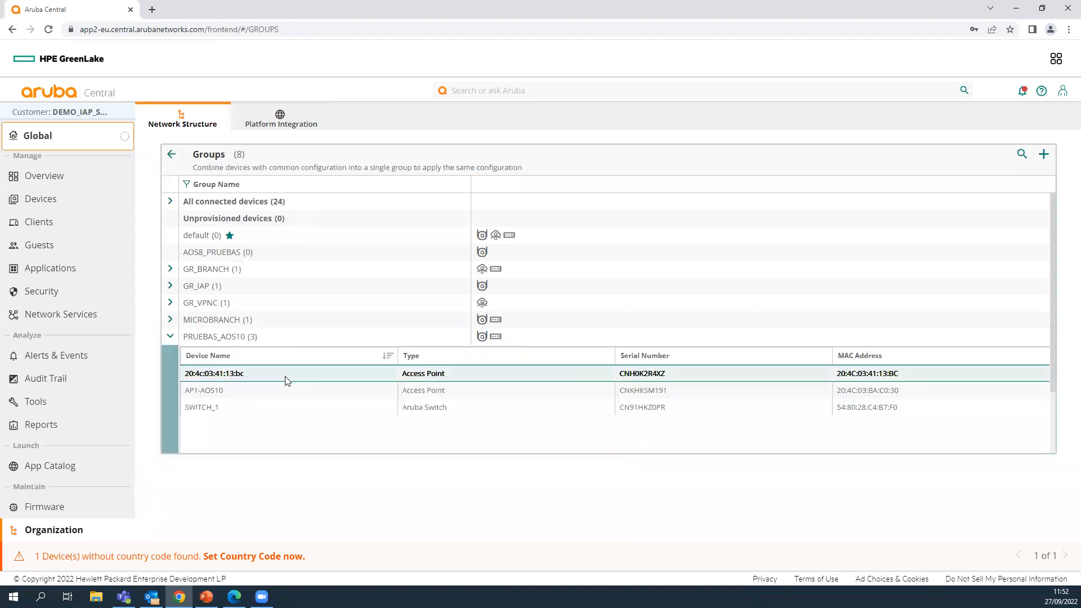
pyautogui.click(977, 376)
pyautogui.click(987, 418)
pyautogui.click(315, 227)
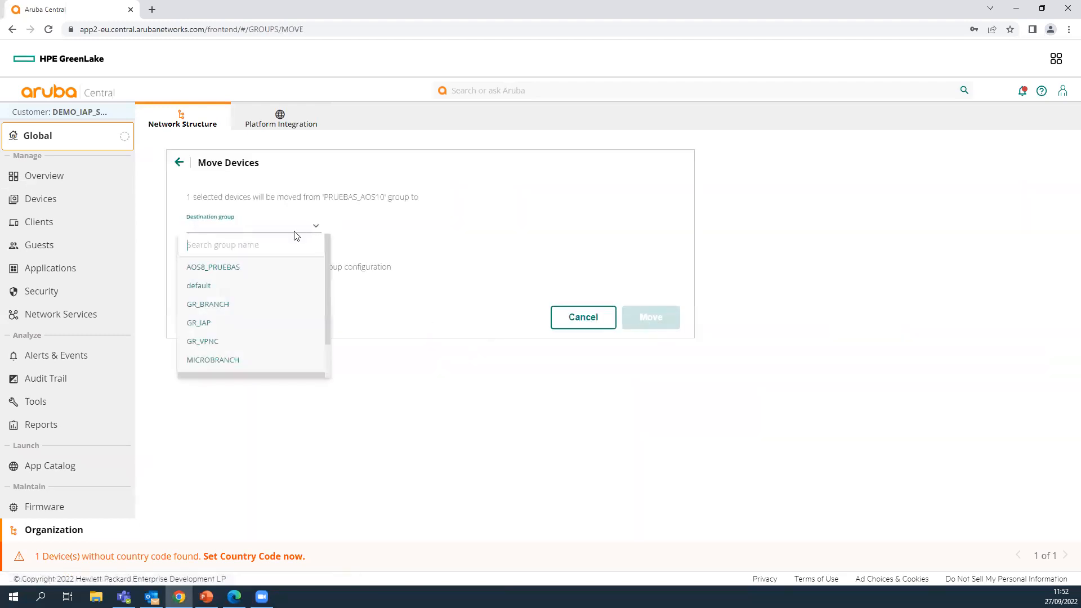
pyautogui.click(256, 269)
pyautogui.click(649, 386)
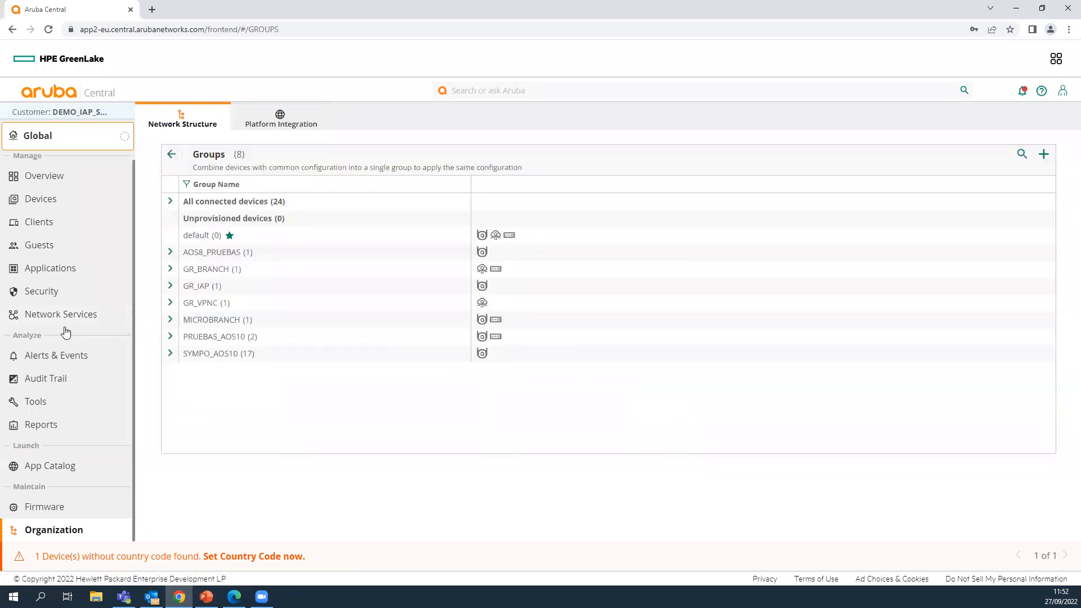
# - Switch to the AOS8_PRUEBAS group and open the moved access point's details
pyautogui.click(41, 137)
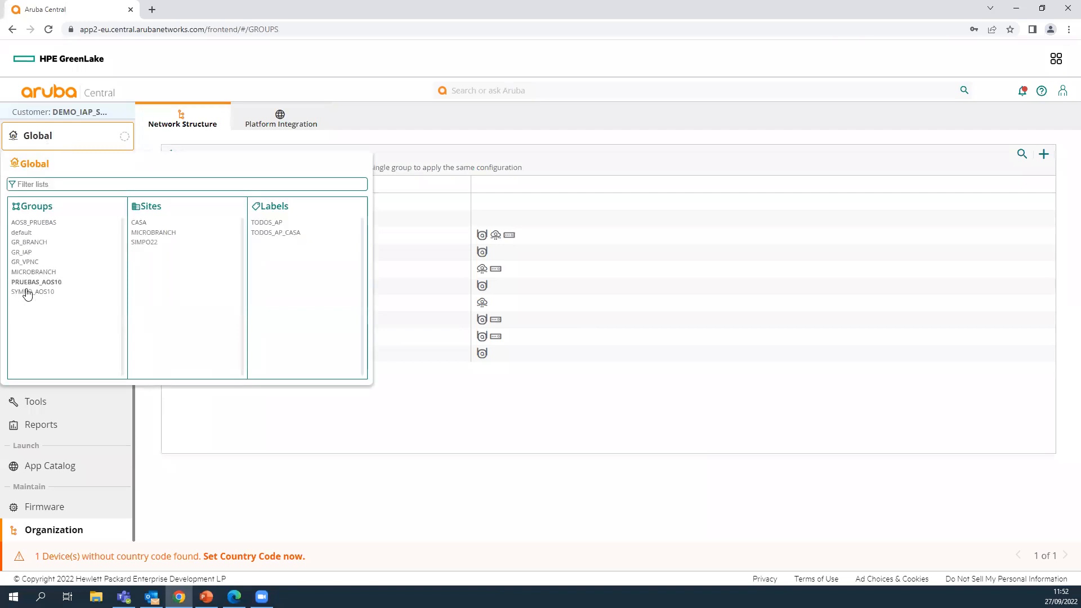
pyautogui.click(44, 222)
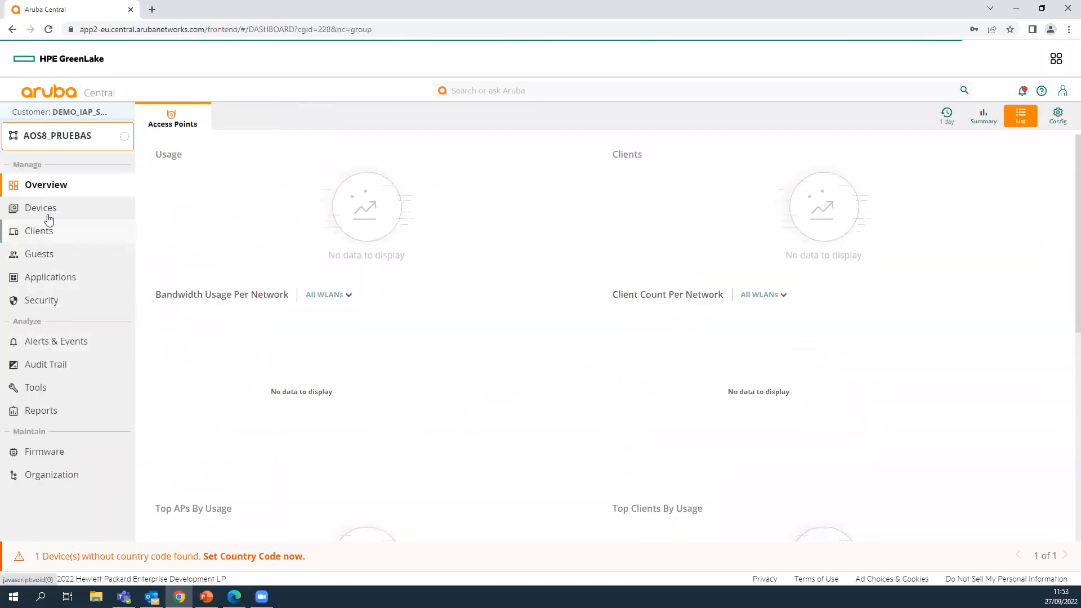
pyautogui.click(48, 216)
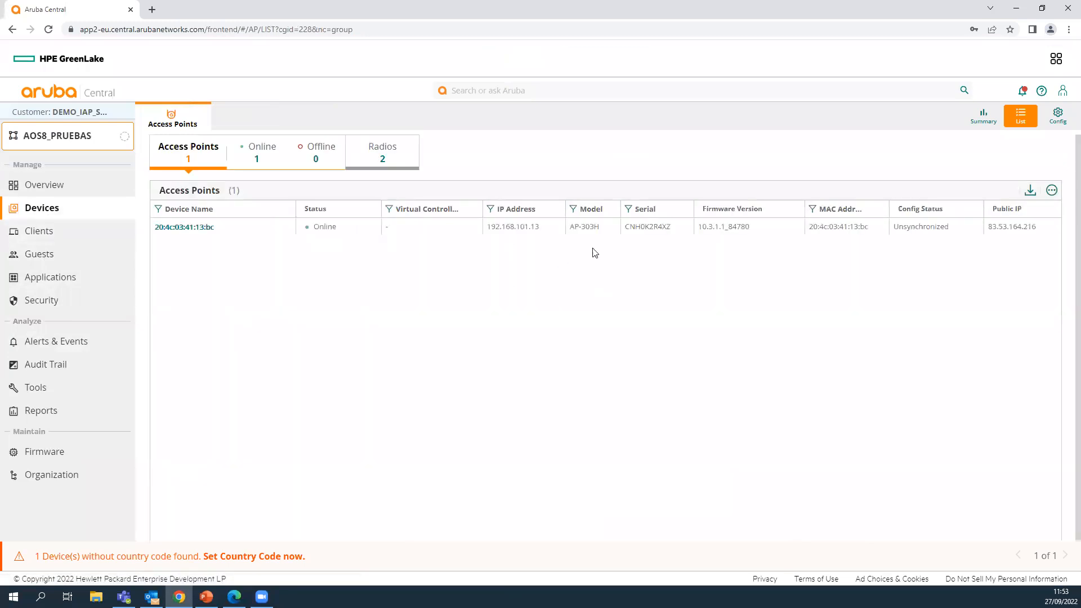
pyautogui.moveTo(698, 227); pyautogui.dragTo(764, 228)
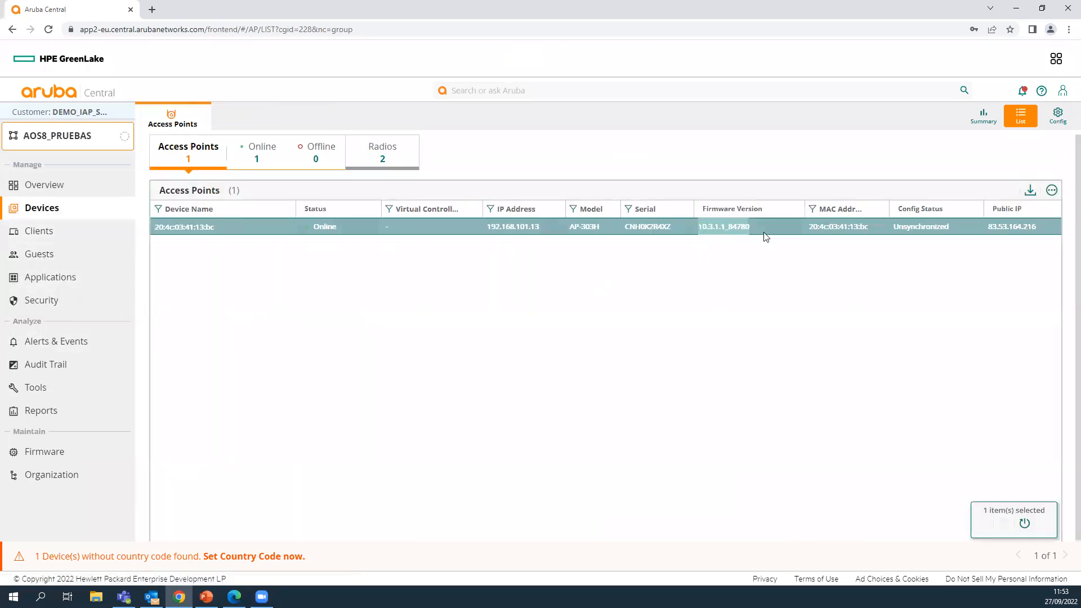
pyautogui.click(170, 228)
# - Change the access point's firmware to 8.7.1.4_80581, applying it immediately
pyautogui.click(25, 405)
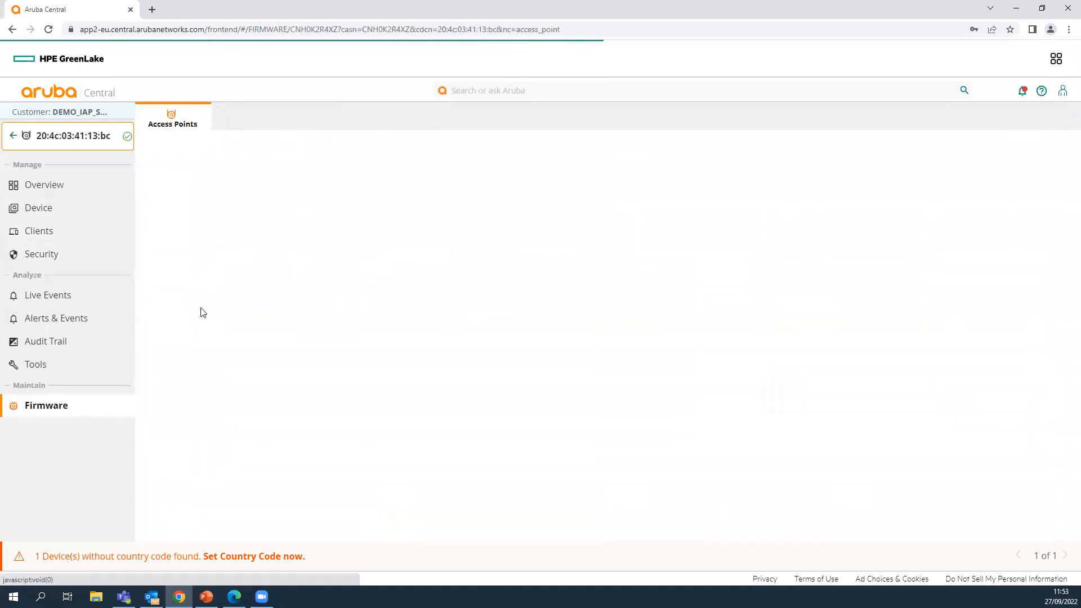
pyautogui.click(220, 297)
pyautogui.click(495, 277)
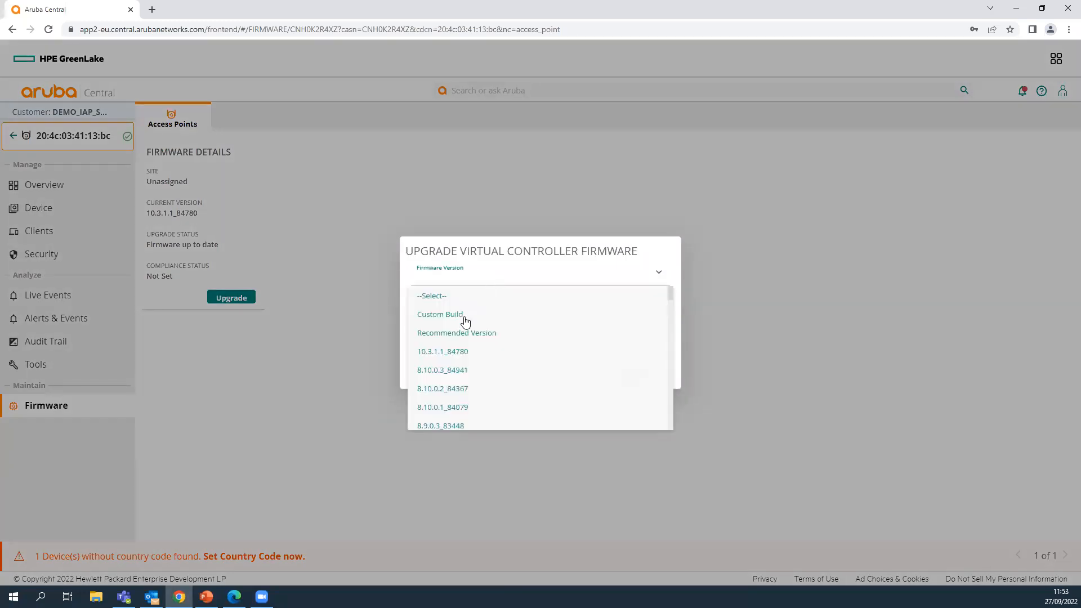
pyautogui.scroll(-4, 458, 388)
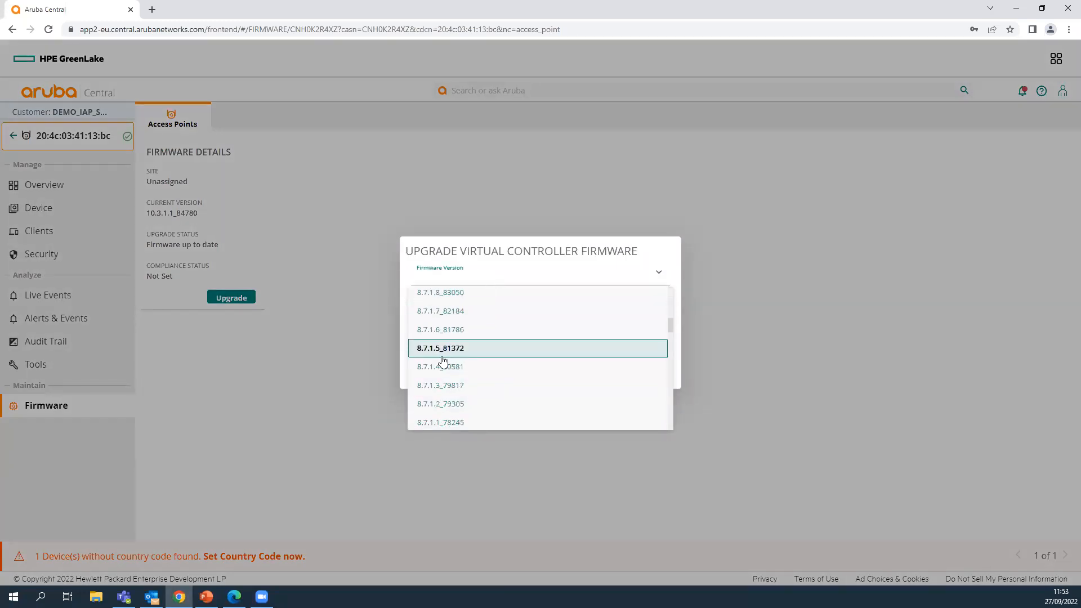
pyautogui.click(443, 367)
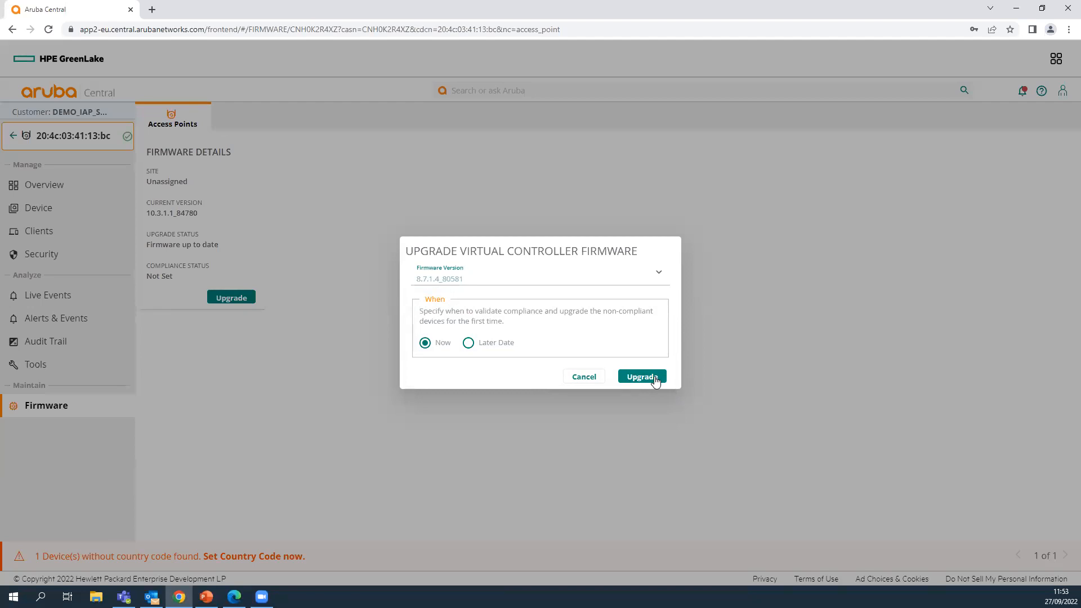
pyautogui.click(655, 380)
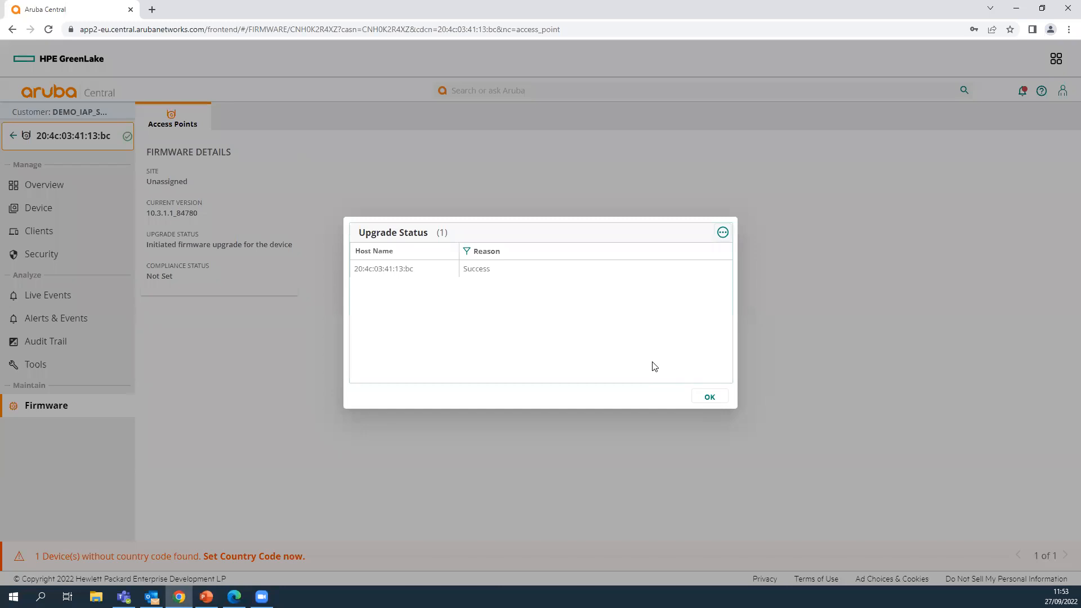
pyautogui.click(204, 358)
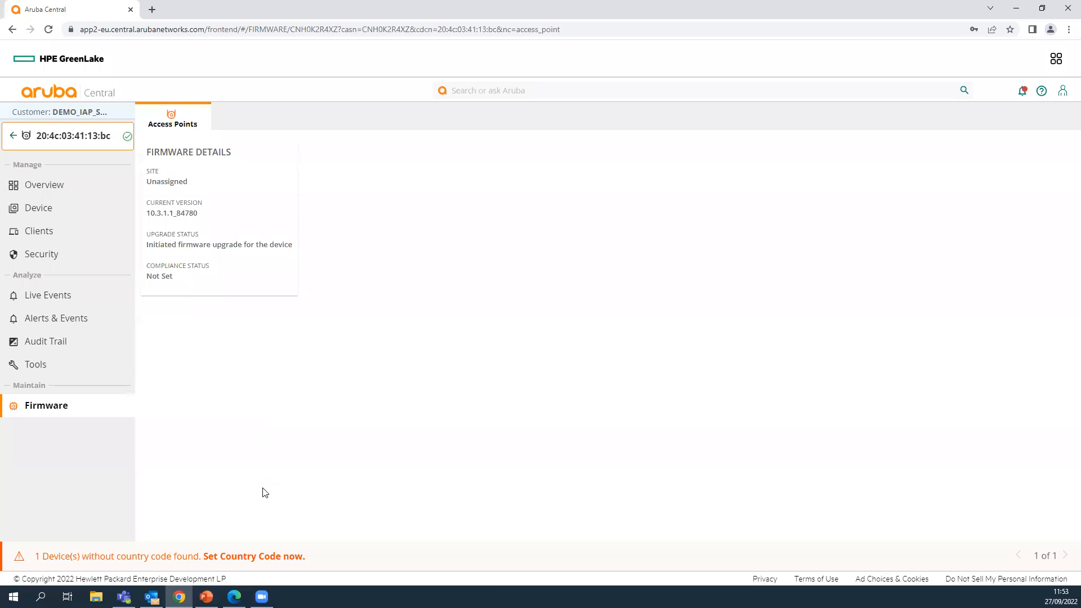
# - Present the PowerPoint deck's closing 'Gracias!!' slide 16 full screen
pyautogui.click(206, 596)
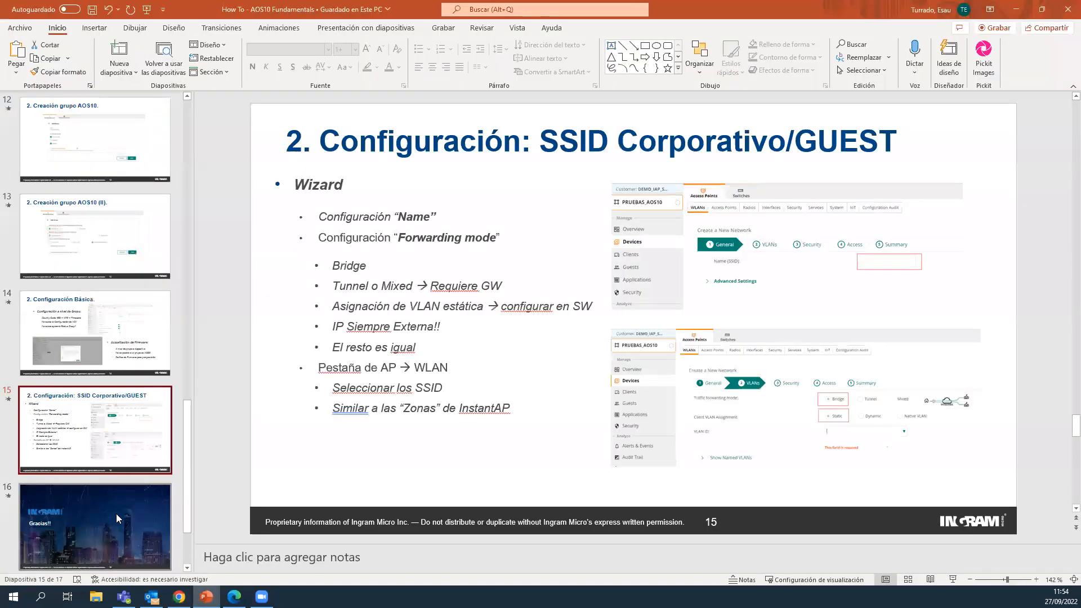
pyautogui.click(116, 513)
pyautogui.click(952, 579)
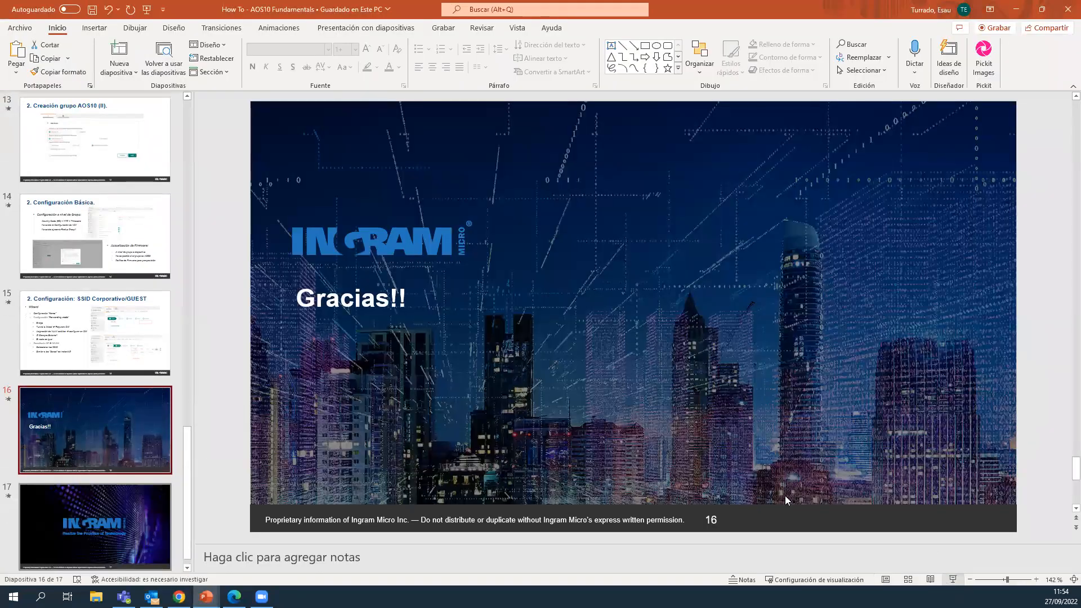